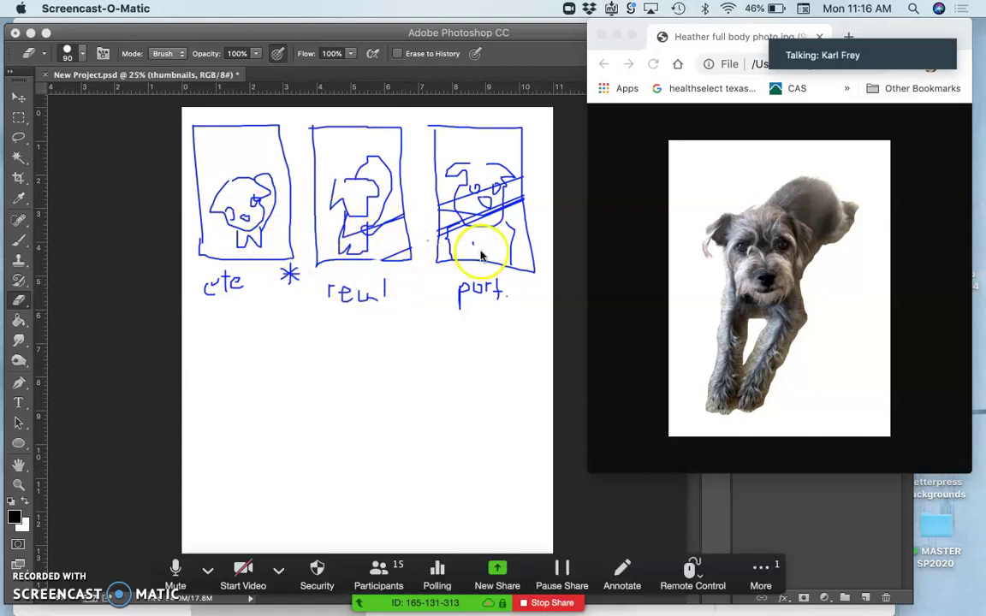
Check the meeting's group chat from the additional options, then close it.
{"action": "left_click", "coordinate": [760, 572]}
{"action": "left_click", "coordinate": [764, 425]}
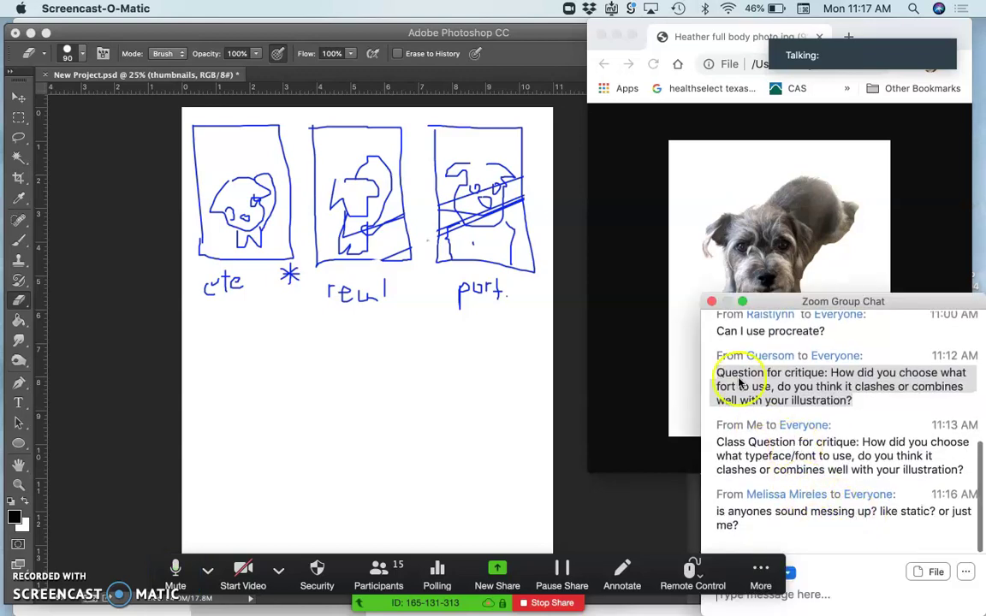
{"action": "left_click", "coordinate": [709, 302]}
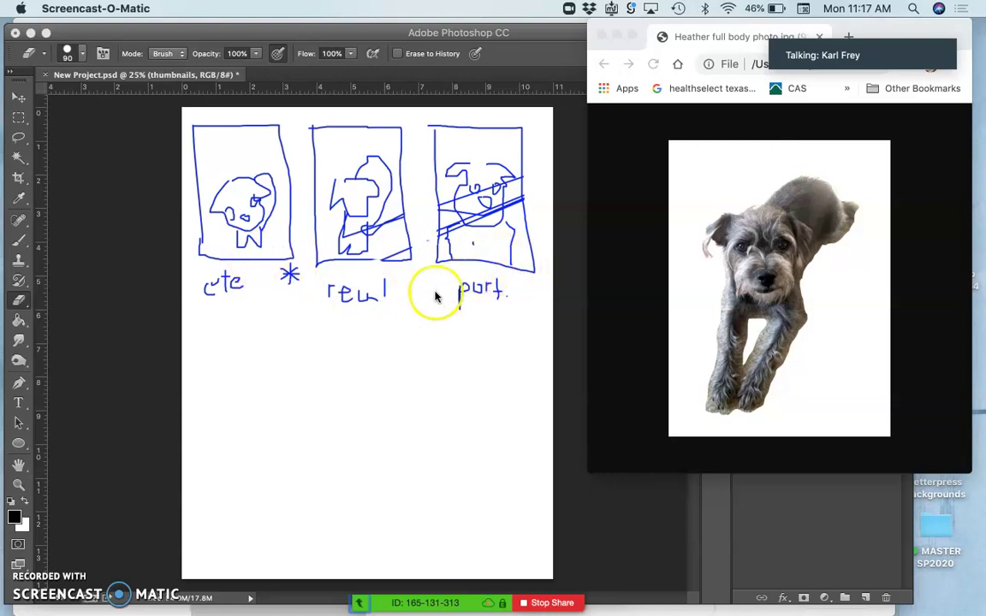
View the saved critique question screenshot, shorten its window, then put it away.
{"action": "mouse_move", "coordinate": [4, 335]}
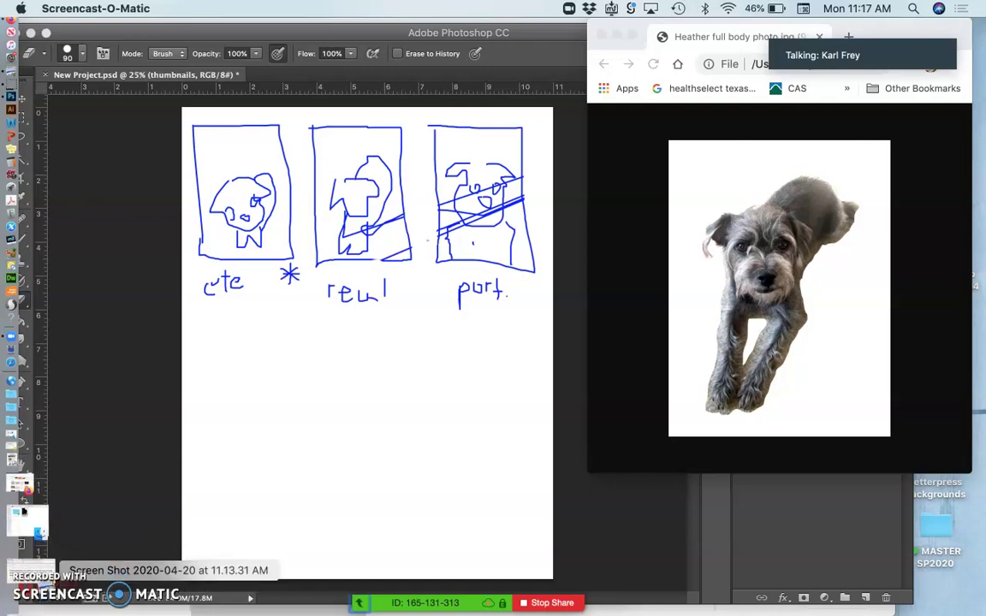
{"action": "left_click", "coordinate": [6, 579]}
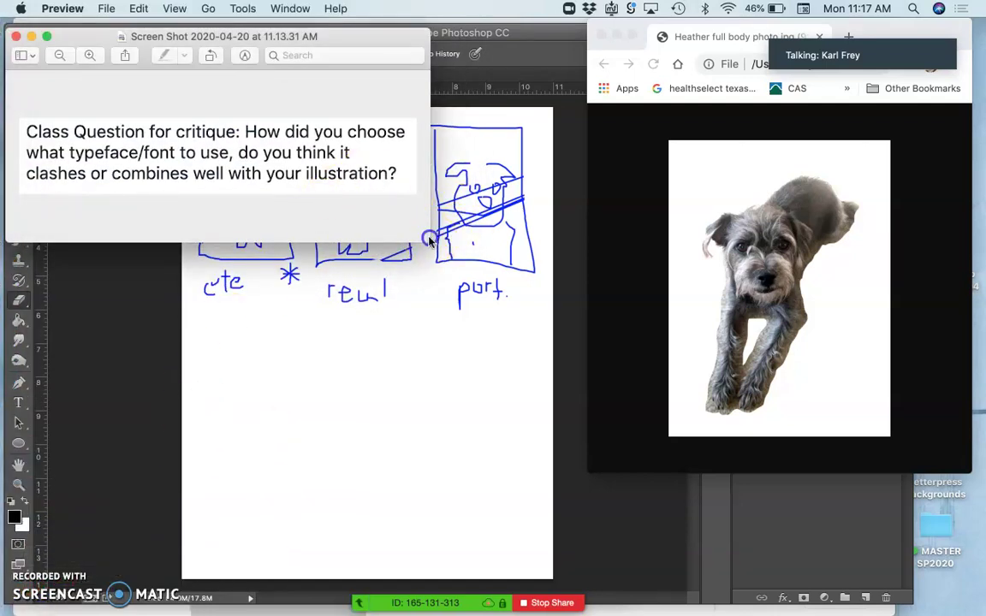
{"action": "left_click_drag", "start_coordinate": [430, 242], "coordinate": [430, 204]}
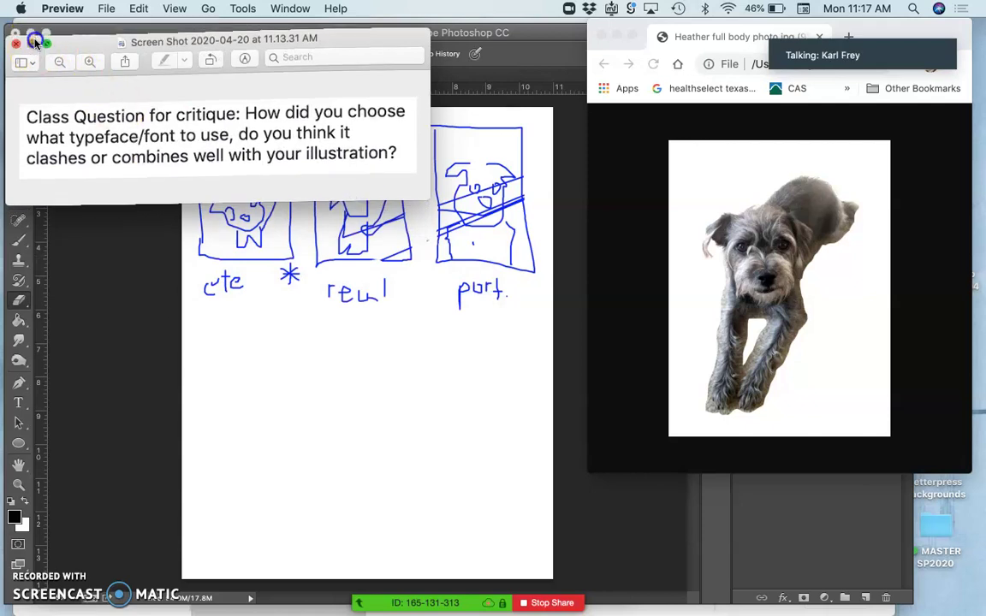
{"action": "left_click", "coordinate": [32, 41]}
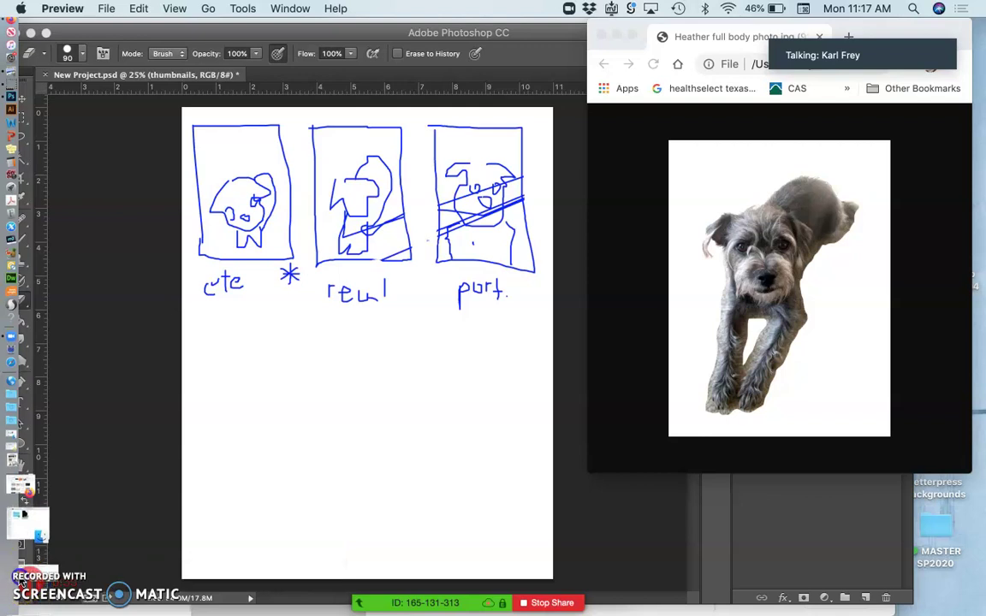
Scroll through the painting primer PDF for reference, then put it away.
{"action": "left_click", "coordinate": [23, 582]}
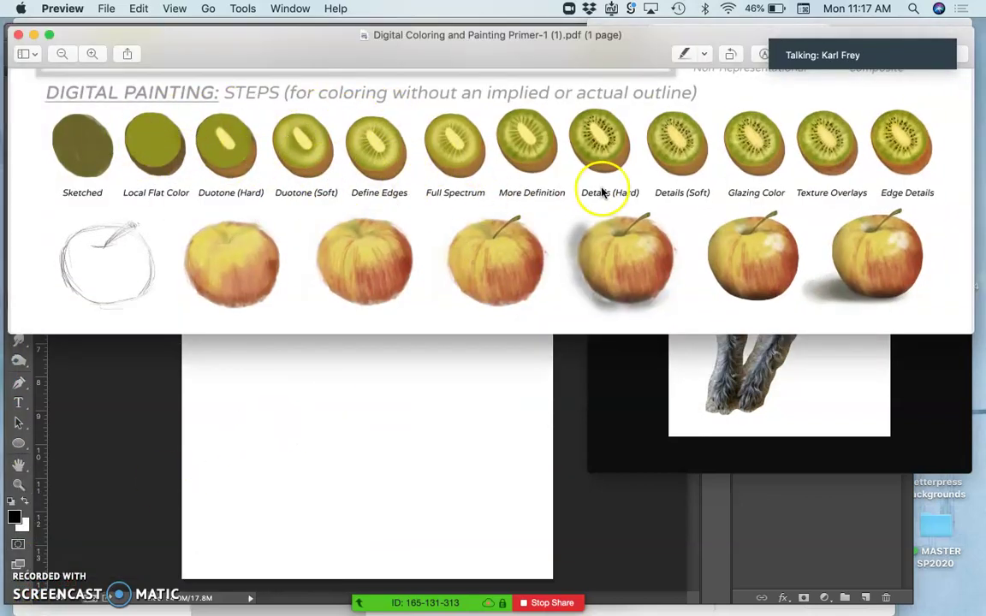
{"action": "scroll", "coordinate": [497, 188], "scroll_direction": "up", "scroll_amount": 10}
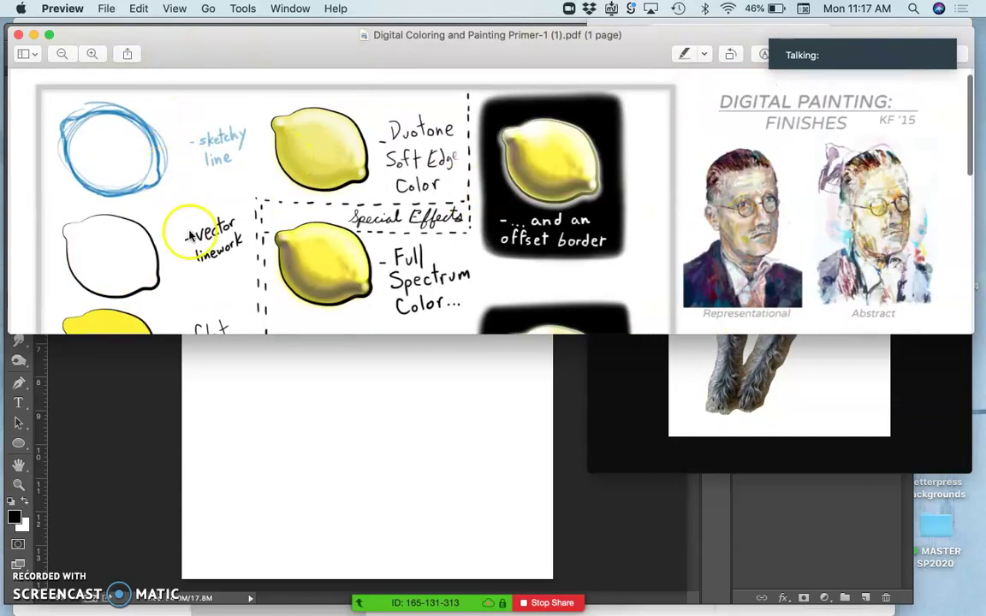
{"action": "scroll", "coordinate": [104, 154], "scroll_direction": "down", "scroll_amount": 5}
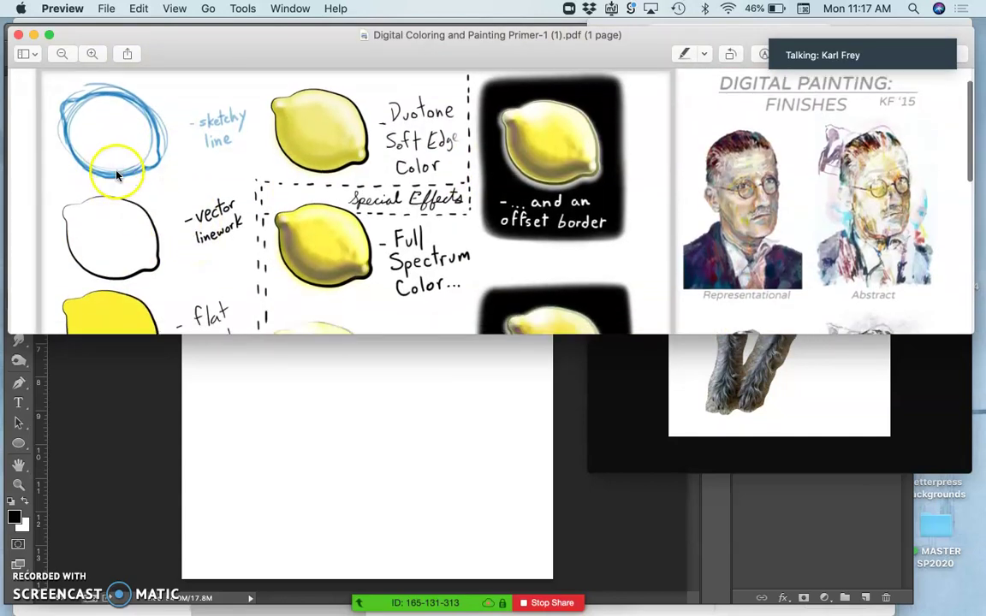
{"action": "scroll", "coordinate": [126, 188], "scroll_direction": "down", "scroll_amount": 6}
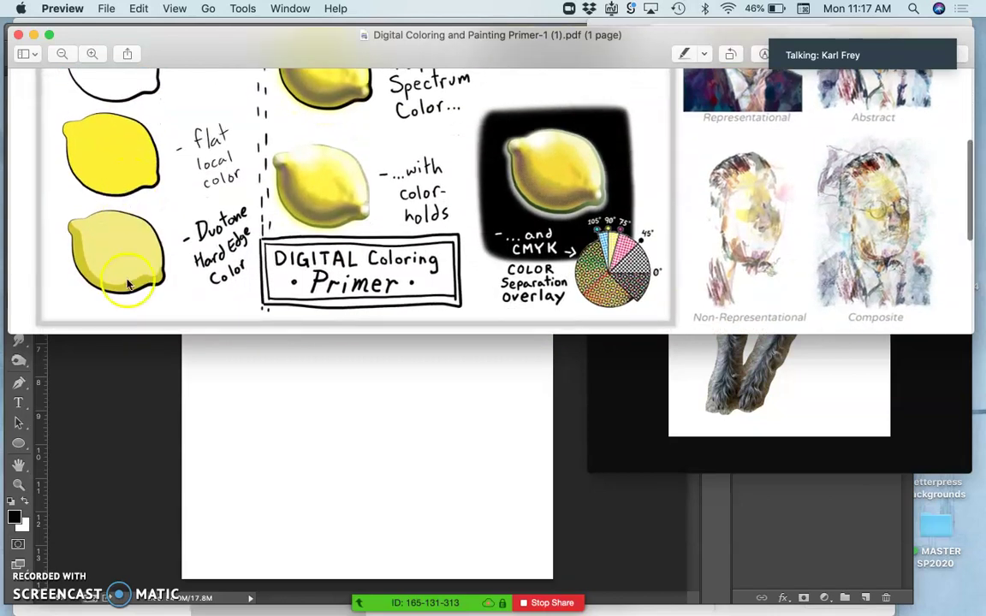
{"action": "scroll", "coordinate": [126, 273], "scroll_direction": "up", "scroll_amount": 8}
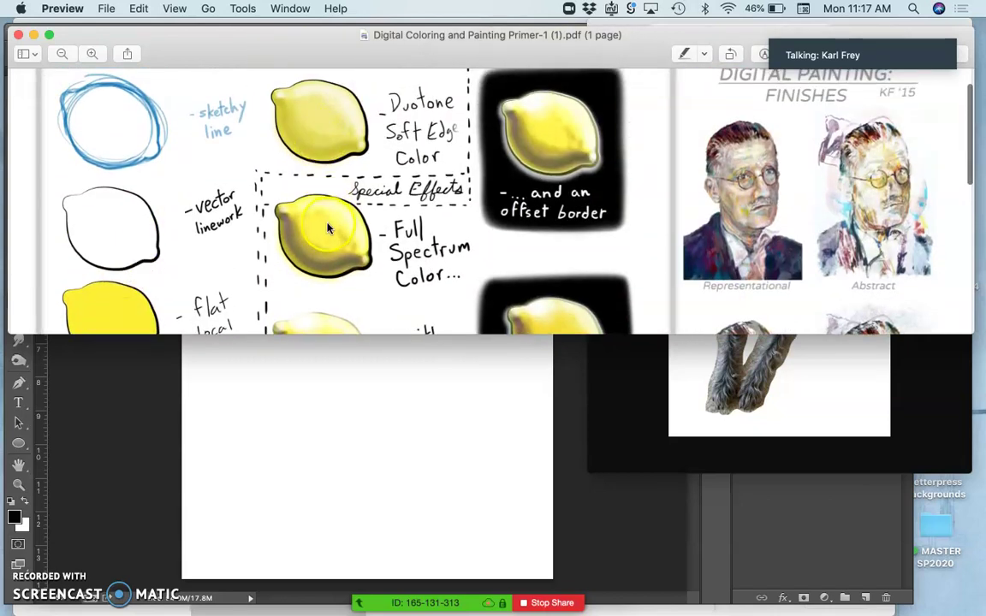
{"action": "scroll", "coordinate": [328, 228], "scroll_direction": "down", "scroll_amount": 4}
{"action": "scroll", "coordinate": [328, 228], "scroll_direction": "down", "scroll_amount": 2}
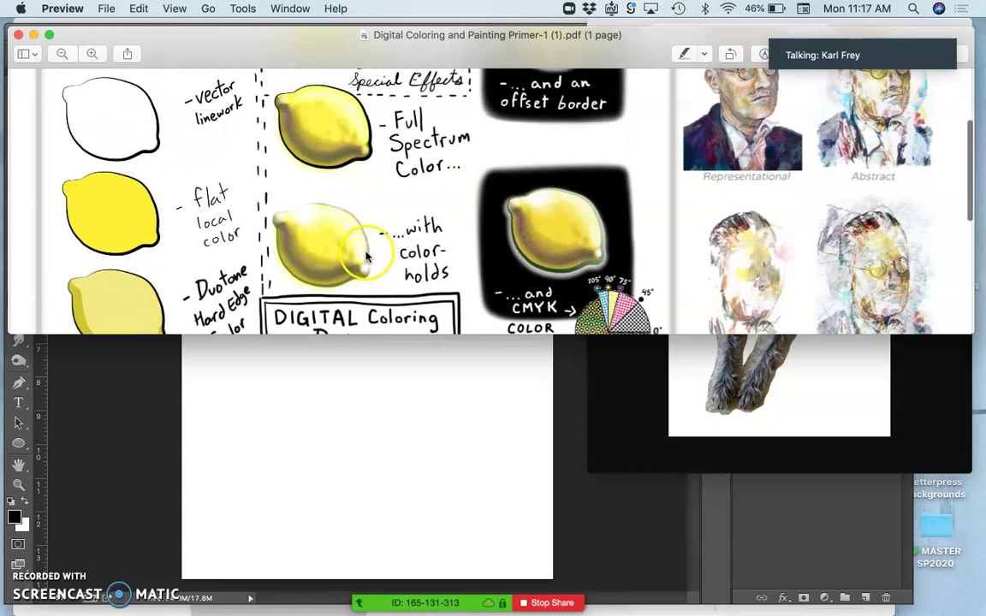
{"action": "scroll", "coordinate": [366, 256], "scroll_direction": "down", "scroll_amount": 1}
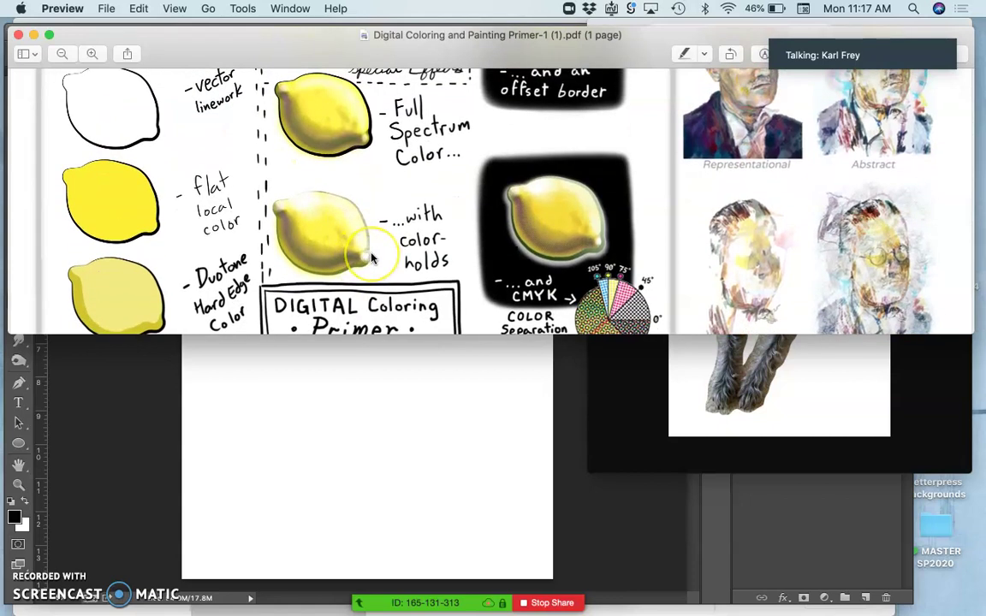
{"action": "scroll", "coordinate": [371, 259], "scroll_direction": "down", "scroll_amount": 1}
{"action": "scroll", "coordinate": [371, 259], "scroll_direction": "up", "scroll_amount": 7}
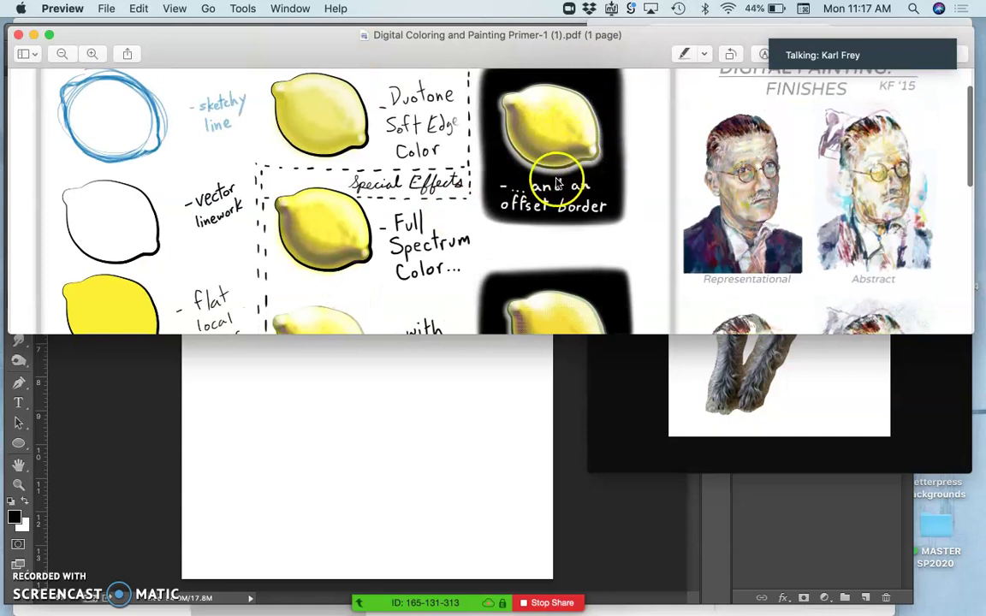
{"action": "scroll", "coordinate": [565, 171], "scroll_direction": "down", "scroll_amount": 5}
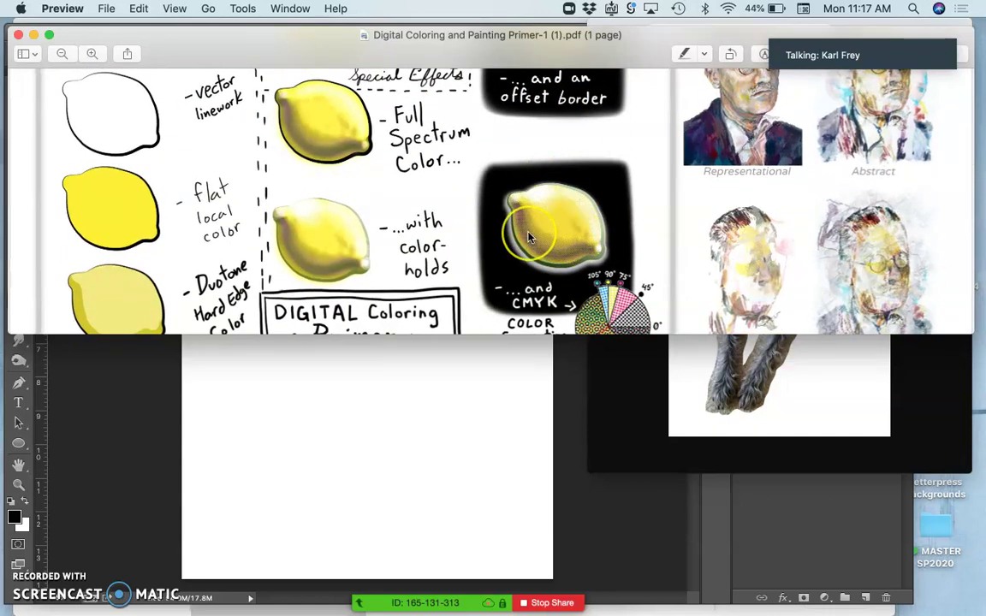
{"action": "scroll", "coordinate": [528, 214], "scroll_direction": "down", "scroll_amount": 10}
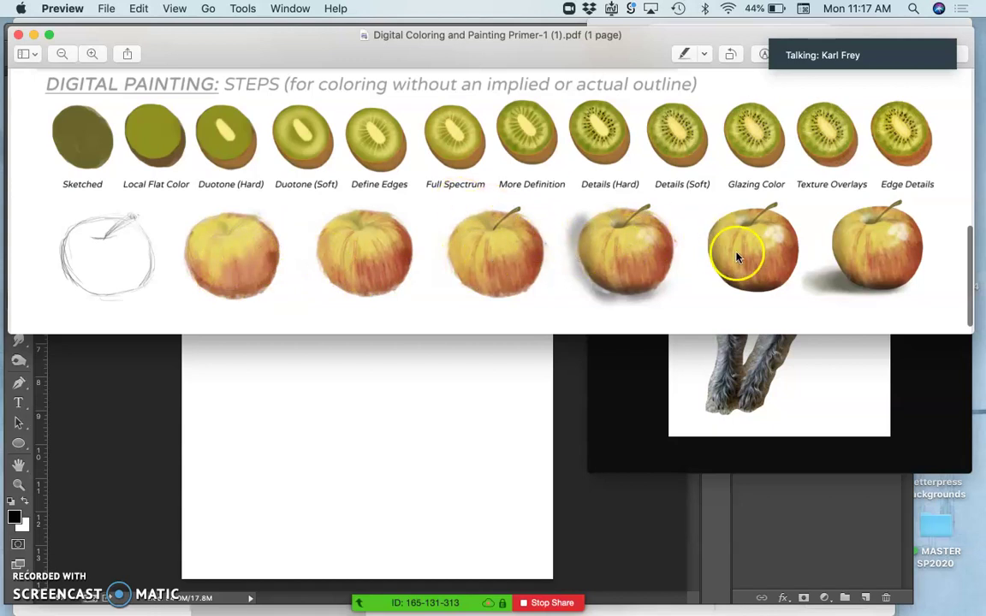
{"action": "left_click", "coordinate": [32, 35]}
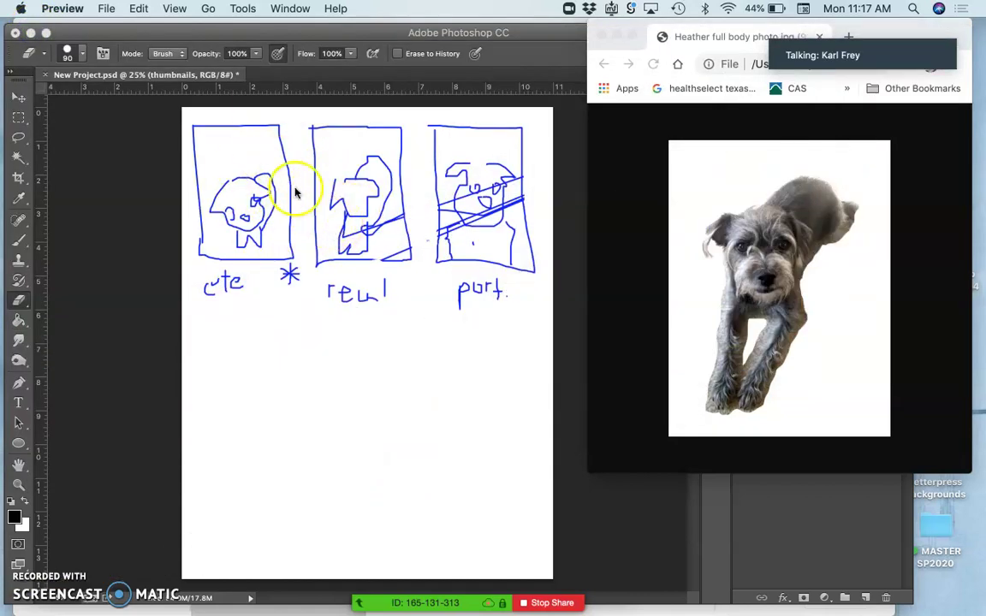
Select the first thumbnail sketch with the Rectangular Marquee and copy it to a new layer.
{"action": "left_click", "coordinate": [20, 120]}
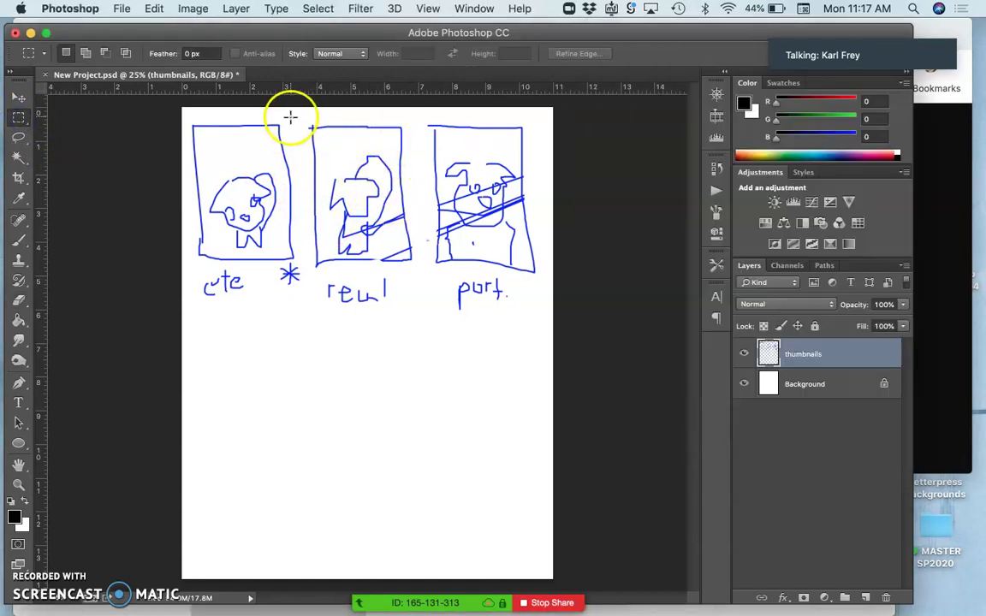
{"action": "mouse_move", "coordinate": [290, 117]}
{"action": "left_mouse_down"}
{"action": "mouse_move", "coordinate": [300, 214]}
{"action": "mouse_move", "coordinate": [205, 250]}
{"action": "mouse_move", "coordinate": [207, 262]}
{"action": "mouse_move", "coordinate": [190, 256]}
{"action": "left_mouse_up"}
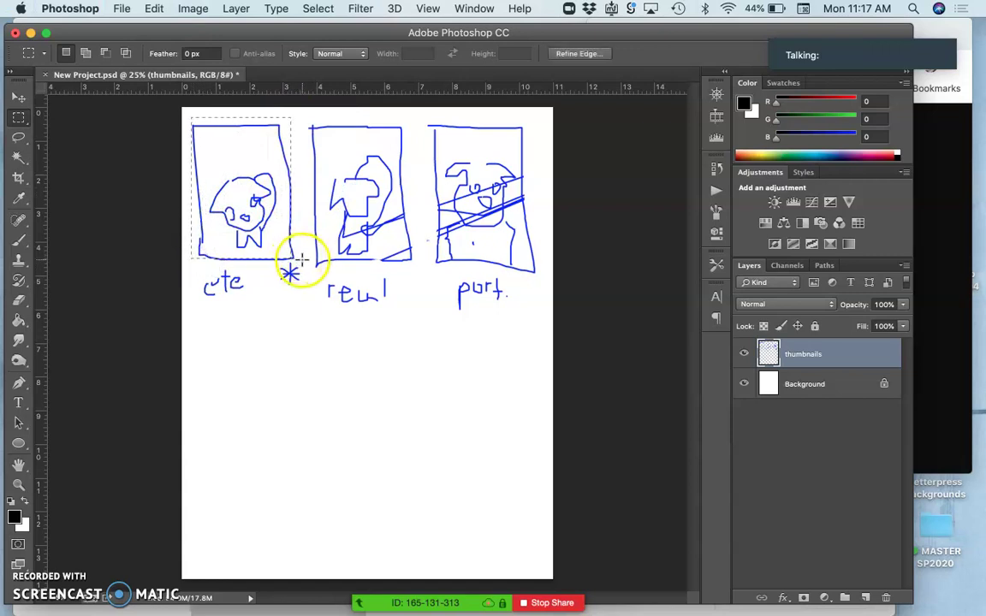
{"action": "mouse_move", "coordinate": [301, 260]}
{"action": "left_mouse_down"}
{"action": "mouse_move", "coordinate": [225, 236]}
{"action": "mouse_move", "coordinate": [190, 120]}
{"action": "left_mouse_up"}
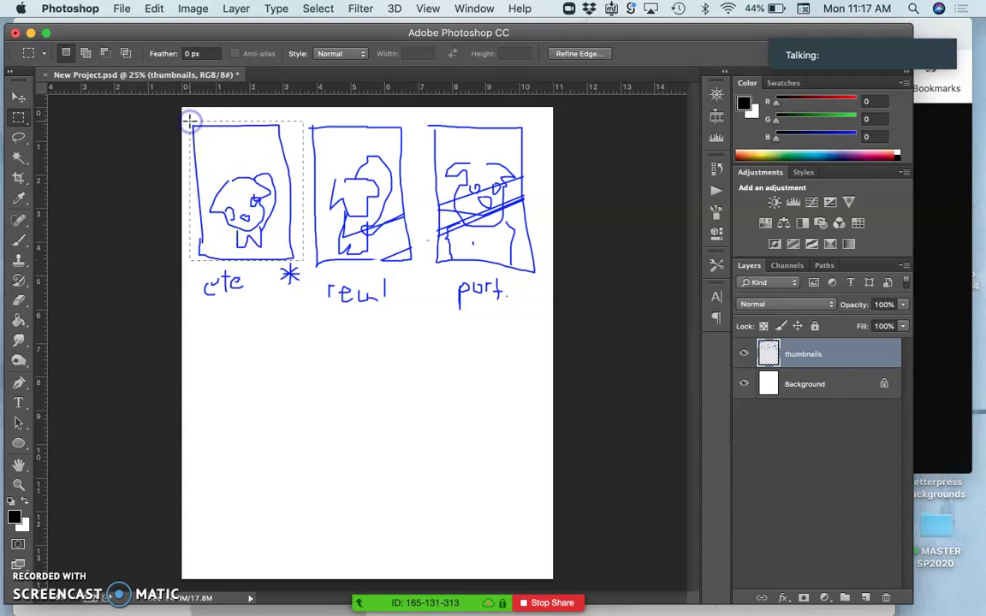
{"action": "key", "text": "super+j"}
Free-transform the copied sketch, scaling it up to about 209% to fill the page.
{"action": "left_click_drag", "start_coordinate": [451, 220], "coordinate": [443, 282]}
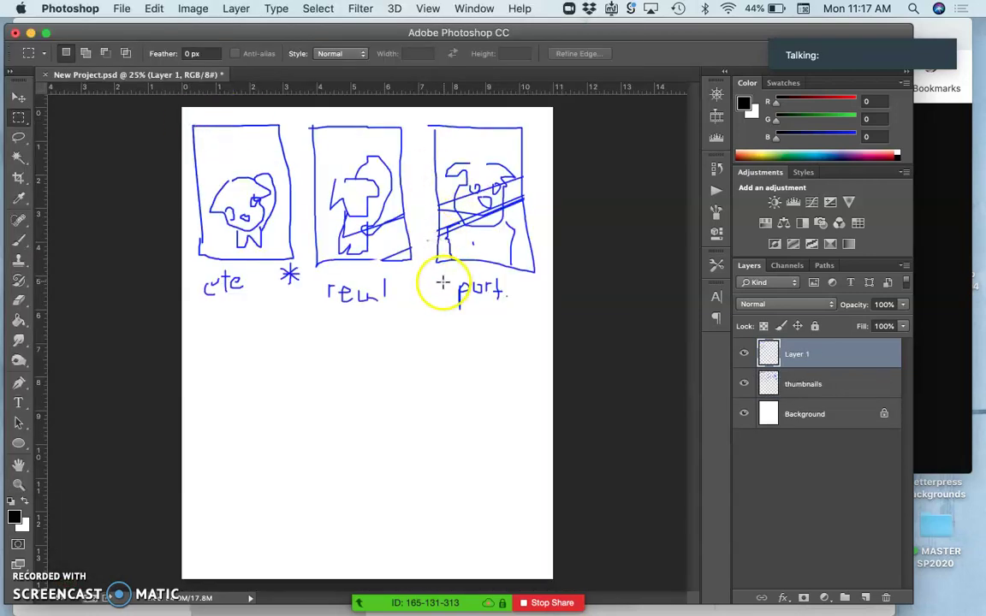
{"action": "key", "text": "super+t"}
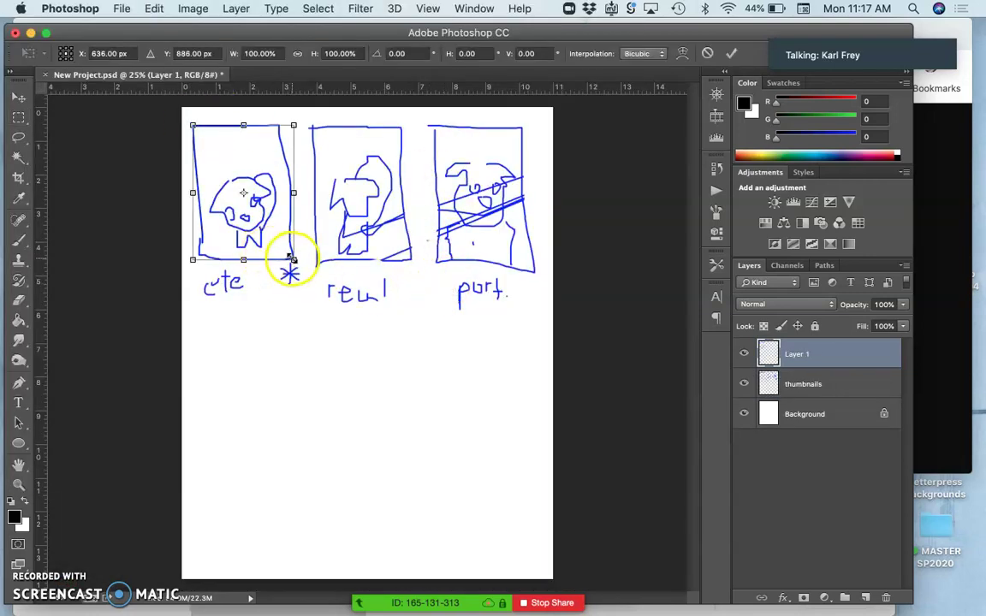
{"action": "left_click_drag", "start_coordinate": [291, 259], "coordinate": [388, 369]}
{"action": "key", "text": "super+z"}
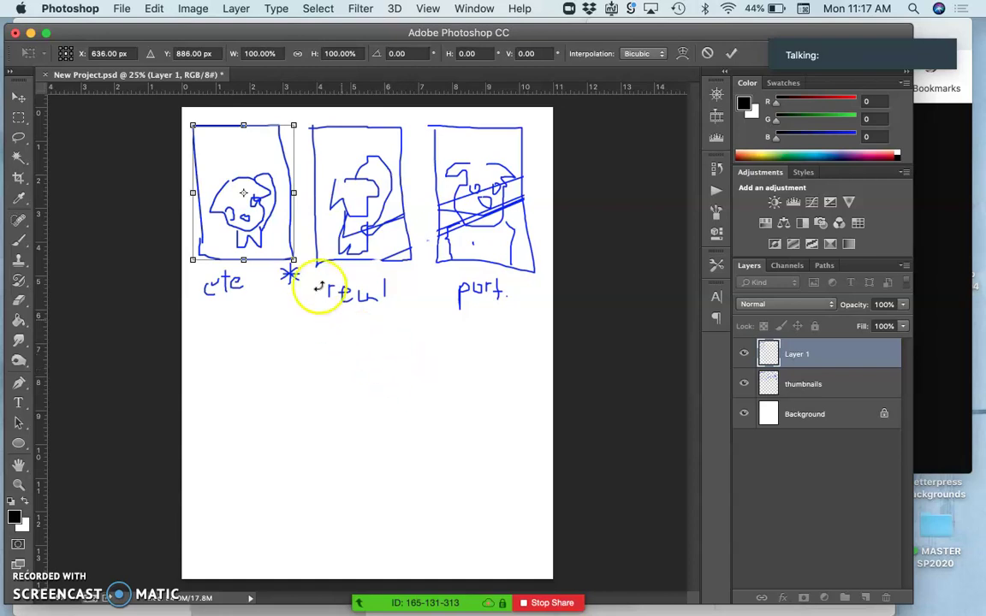
{"action": "left_click_drag", "start_coordinate": [293, 260], "coordinate": [562, 548]}
{"action": "key", "text": "Return"}
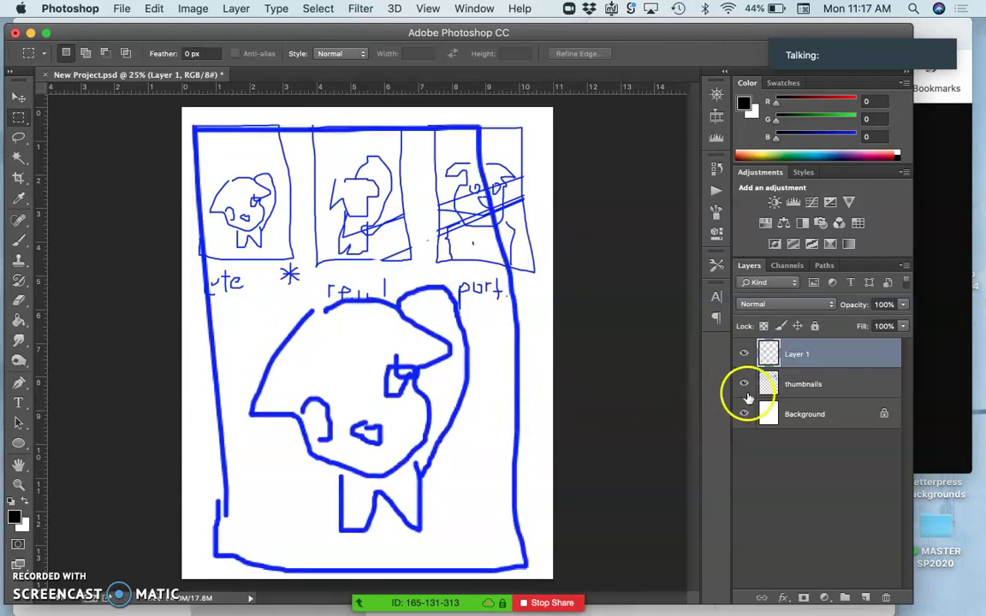
Hide the thumbnails, fade Layer 1 to 15% opacity and lock it, then show the dog photo.
{"action": "left_click", "coordinate": [745, 384]}
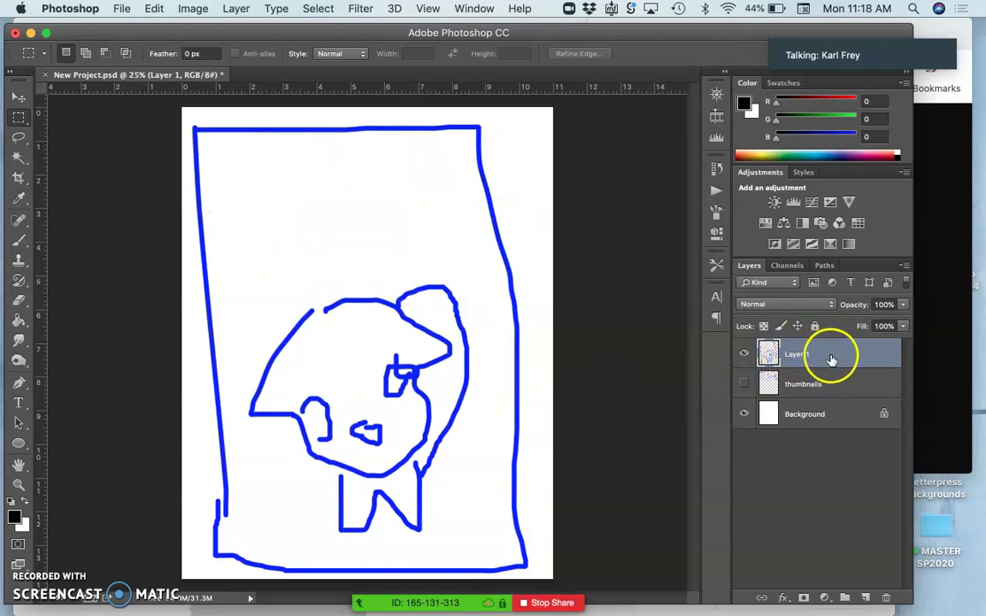
{"action": "left_click", "coordinate": [903, 304]}
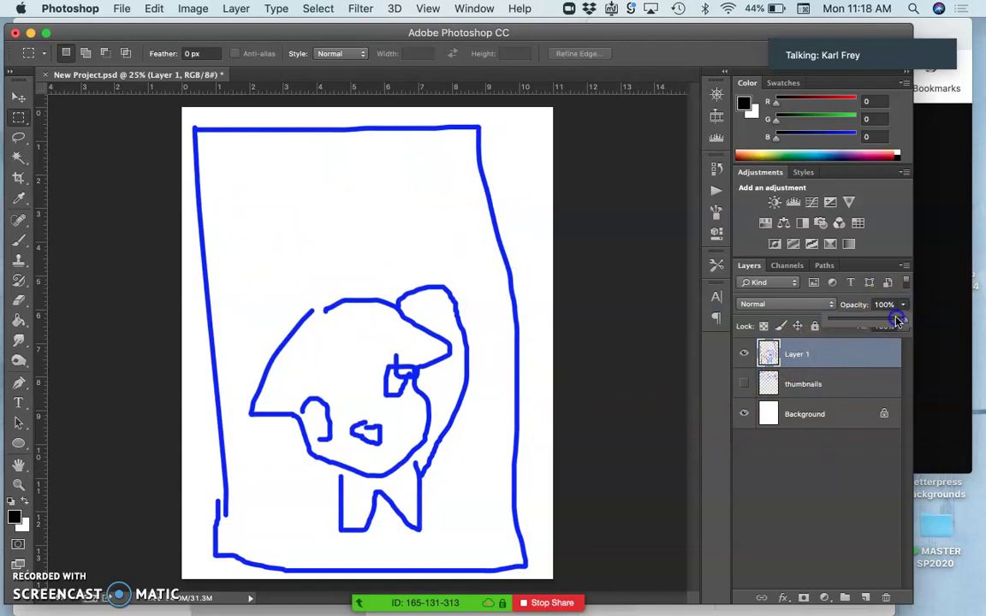
{"action": "left_click_drag", "start_coordinate": [870, 320], "coordinate": [841, 323]}
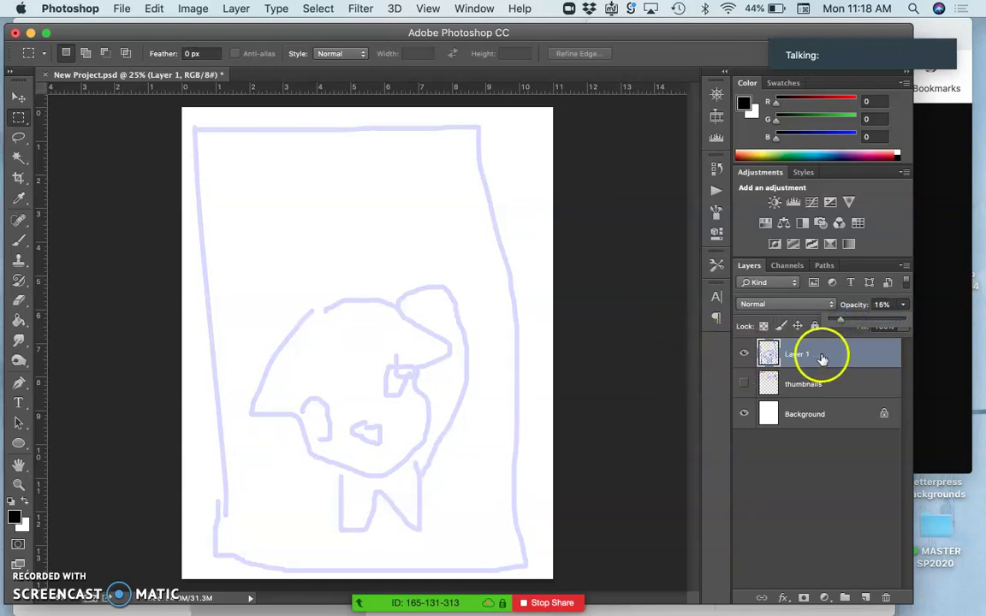
{"action": "left_click", "coordinate": [814, 329]}
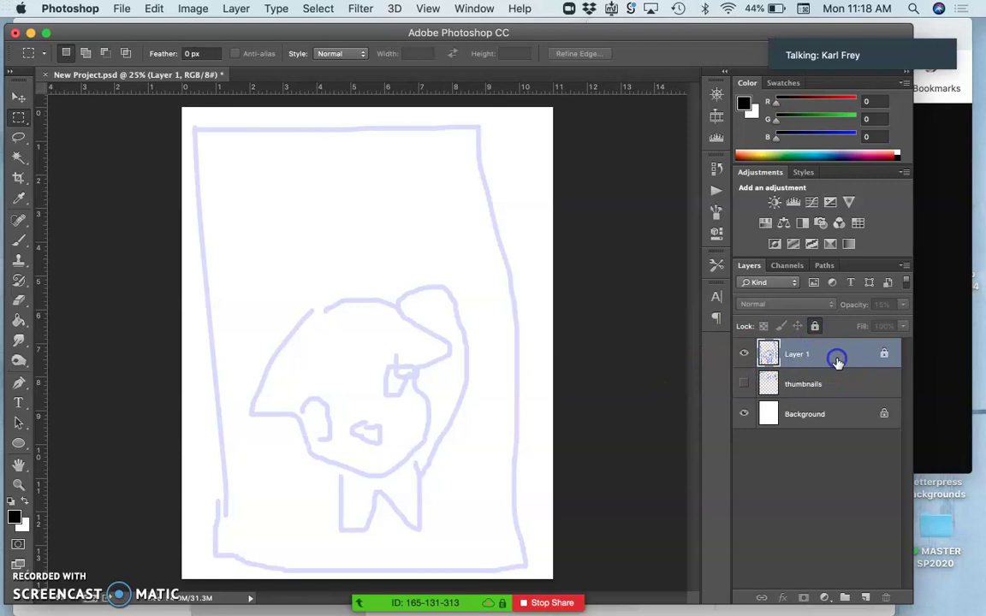
{"action": "left_click", "coordinate": [928, 308]}
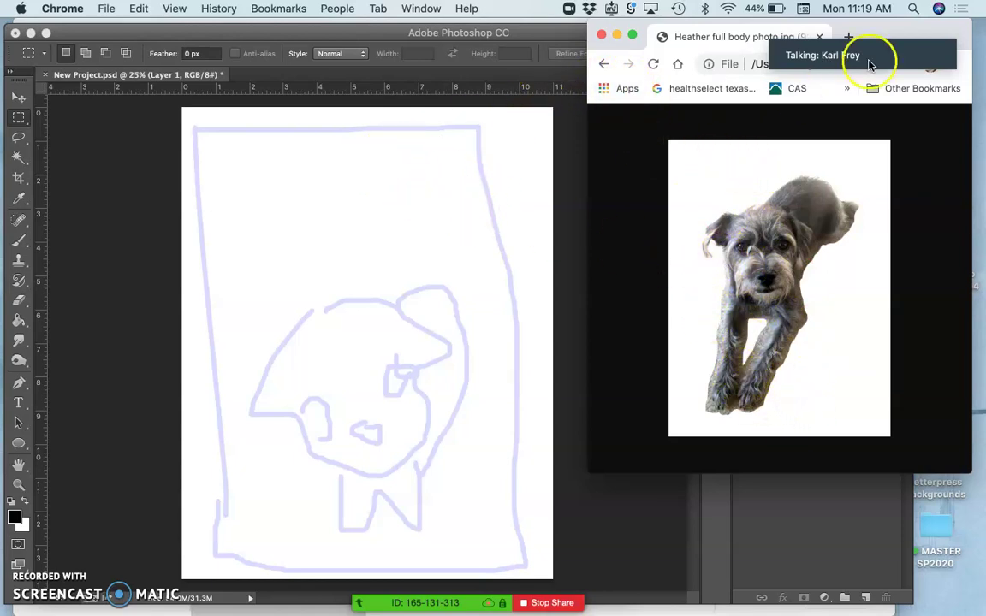
{"action": "left_click", "coordinate": [601, 34]}
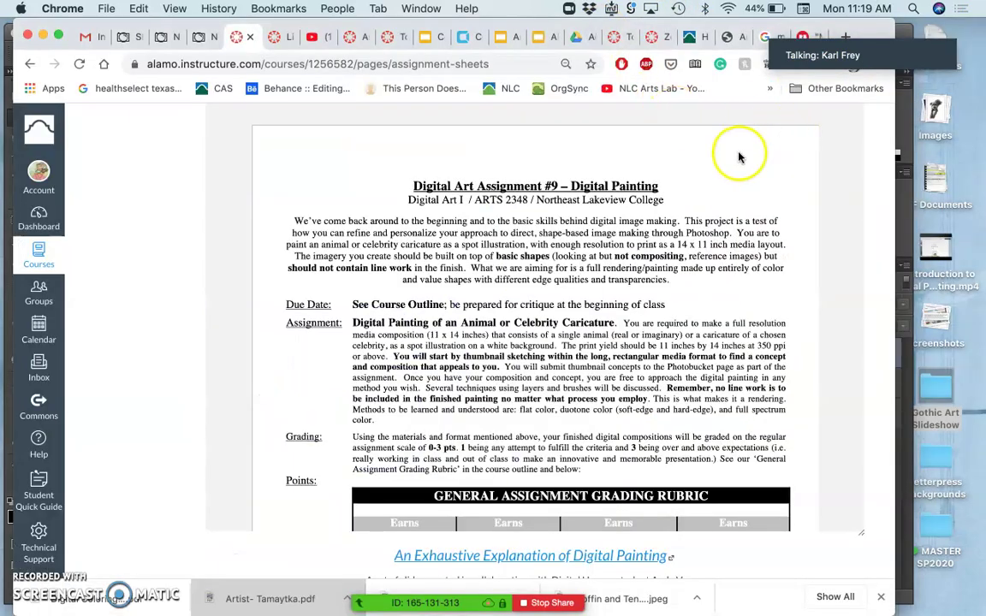
{"action": "left_click", "coordinate": [42, 36]}
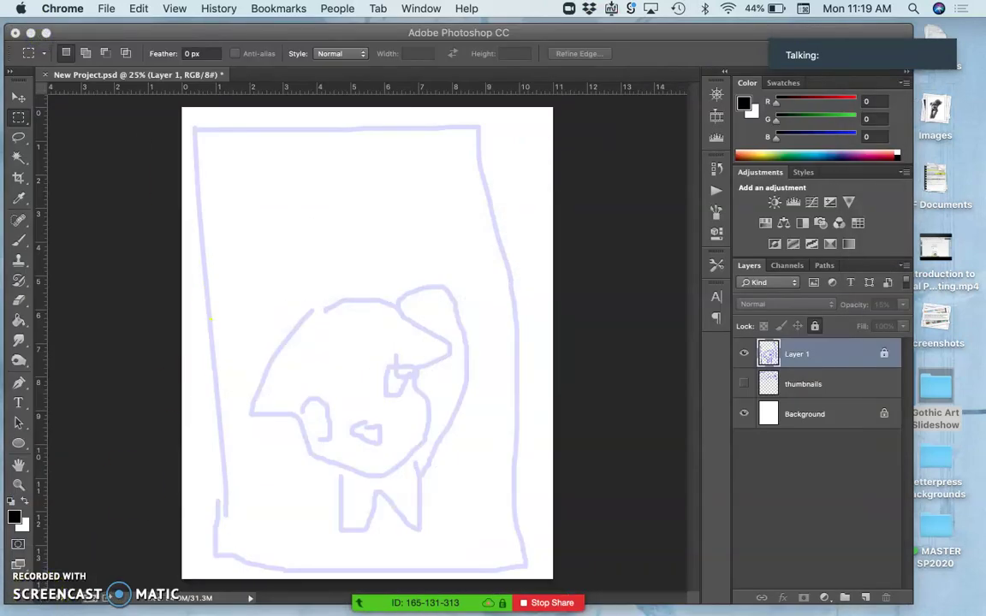
{"action": "mouse_move", "coordinate": [4, 548]}
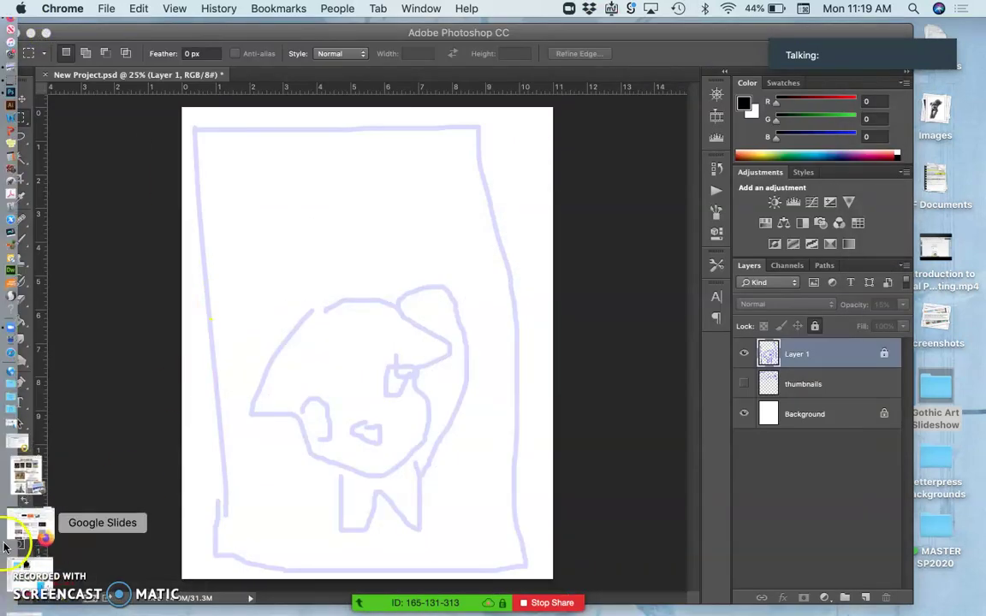
Open Heather full body photo.jpg from Finder's Recents in Photoshop.
{"action": "left_click", "coordinate": [12, 495]}
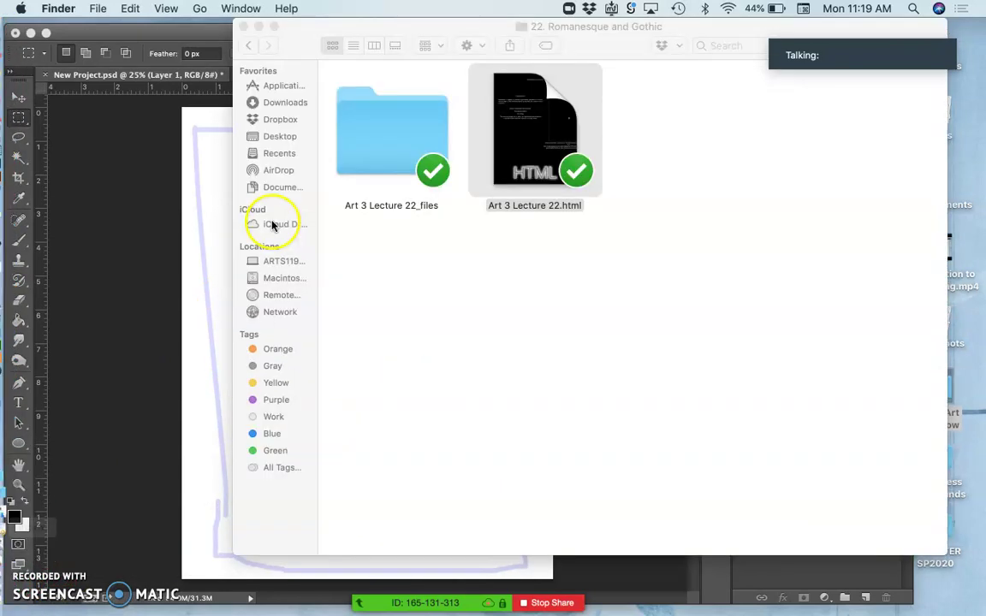
{"action": "left_click", "coordinate": [274, 152]}
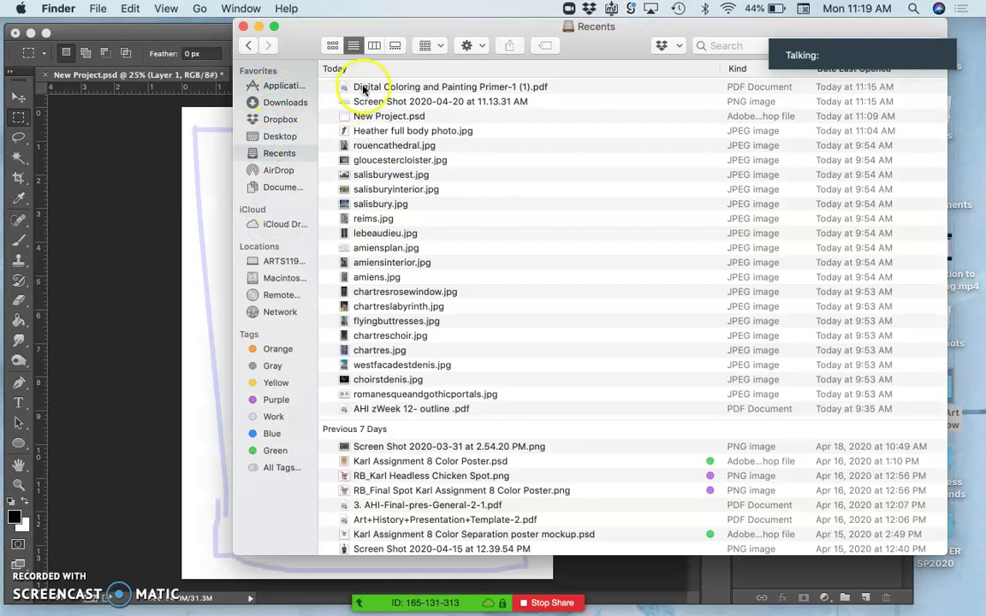
{"action": "left_click", "coordinate": [370, 131]}
{"action": "left_click_drag", "start_coordinate": [356, 32], "coordinate": [565, 69]}
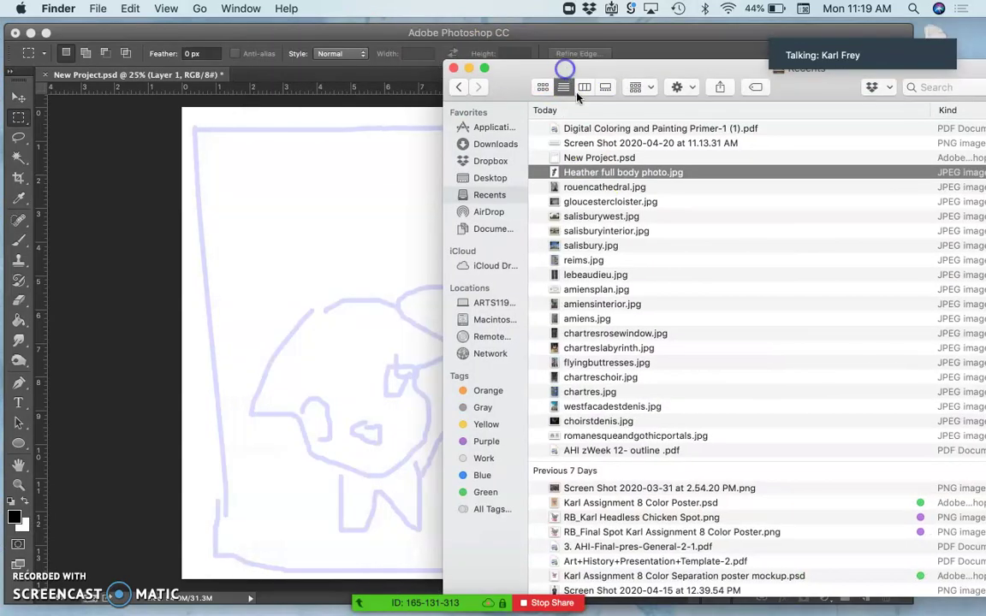
{"action": "left_click_drag", "start_coordinate": [588, 174], "coordinate": [28, 167]}
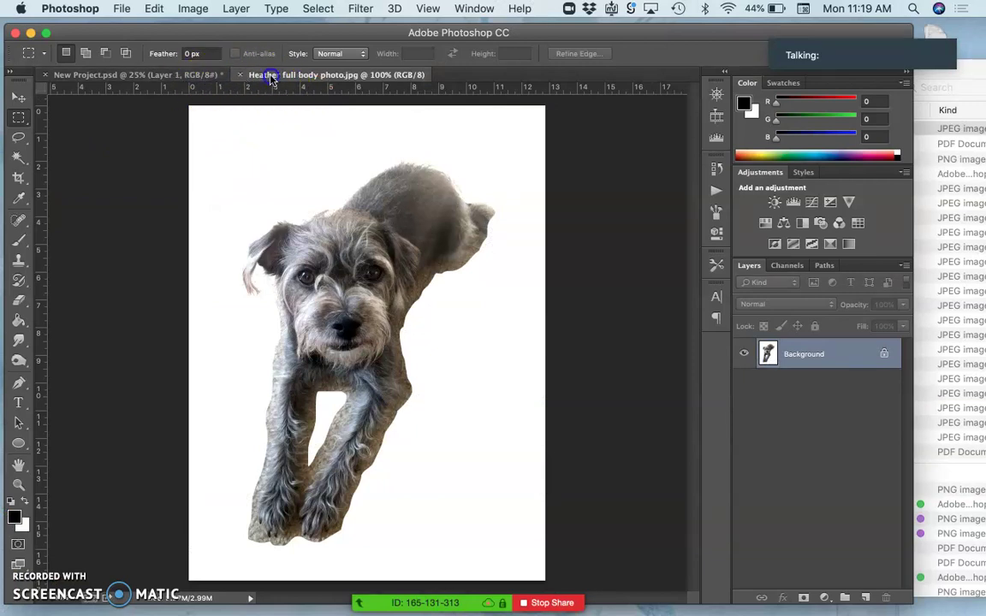
Float the dog photo into its own window, reposition it, and dock it back beside the sketch.
{"action": "left_click_drag", "start_coordinate": [271, 79], "coordinate": [311, 139]}
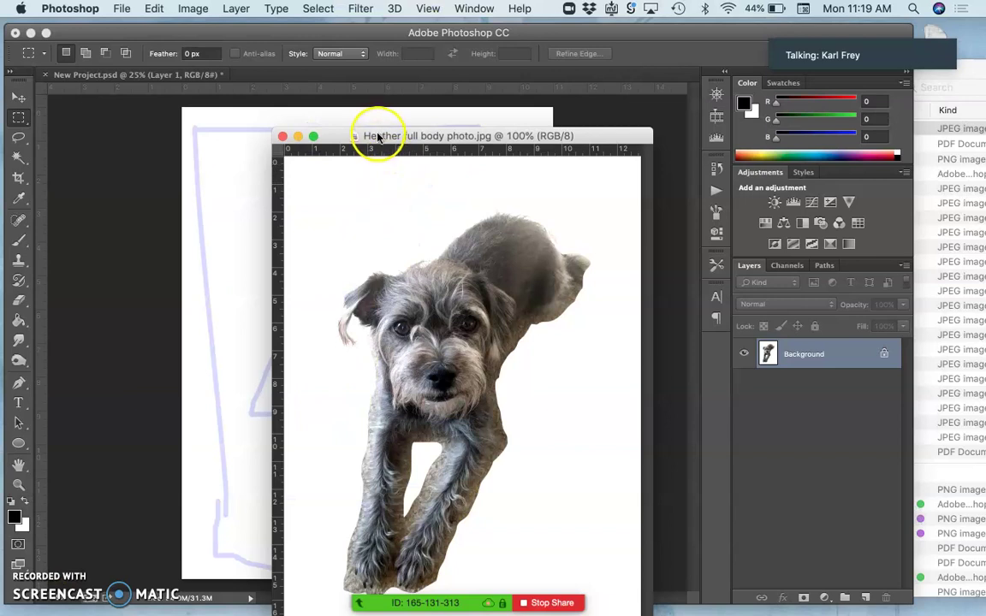
{"action": "left_click_drag", "start_coordinate": [377, 137], "coordinate": [586, 69]}
{"action": "left_click_drag", "start_coordinate": [670, 156], "coordinate": [650, 132]}
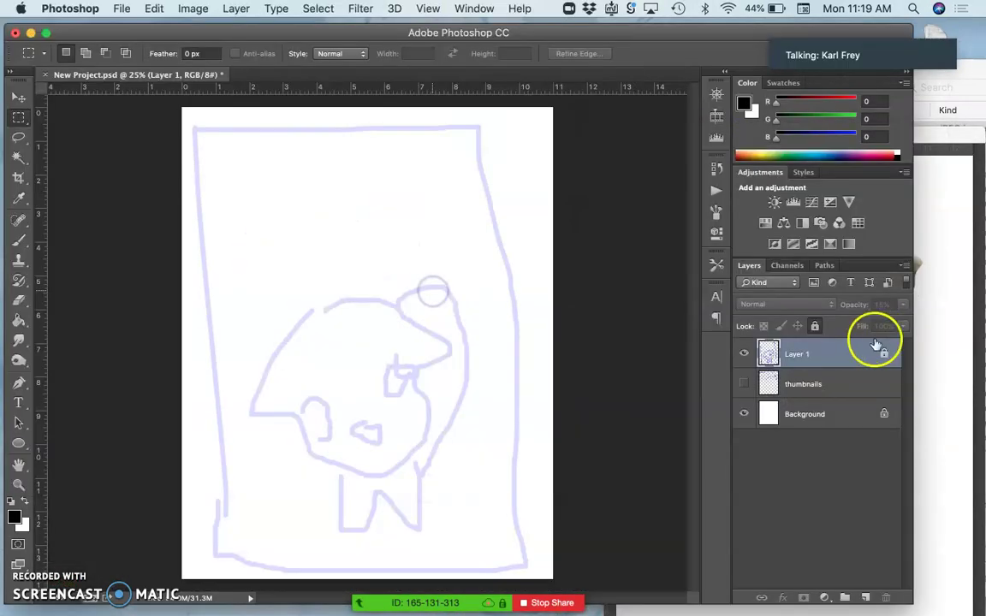
{"action": "left_click", "coordinate": [962, 323]}
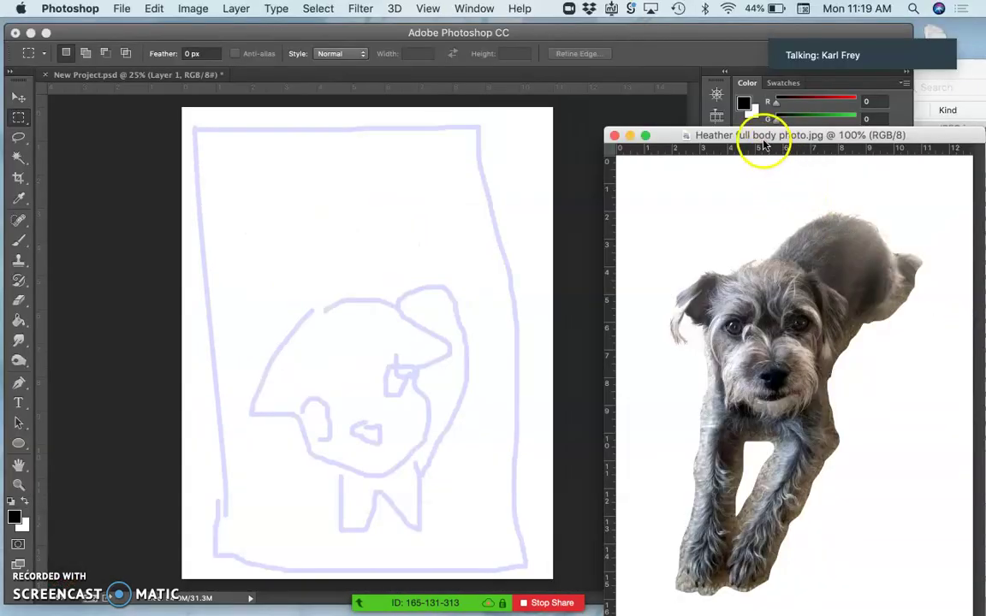
{"action": "left_click_drag", "start_coordinate": [764, 146], "coordinate": [377, 79]}
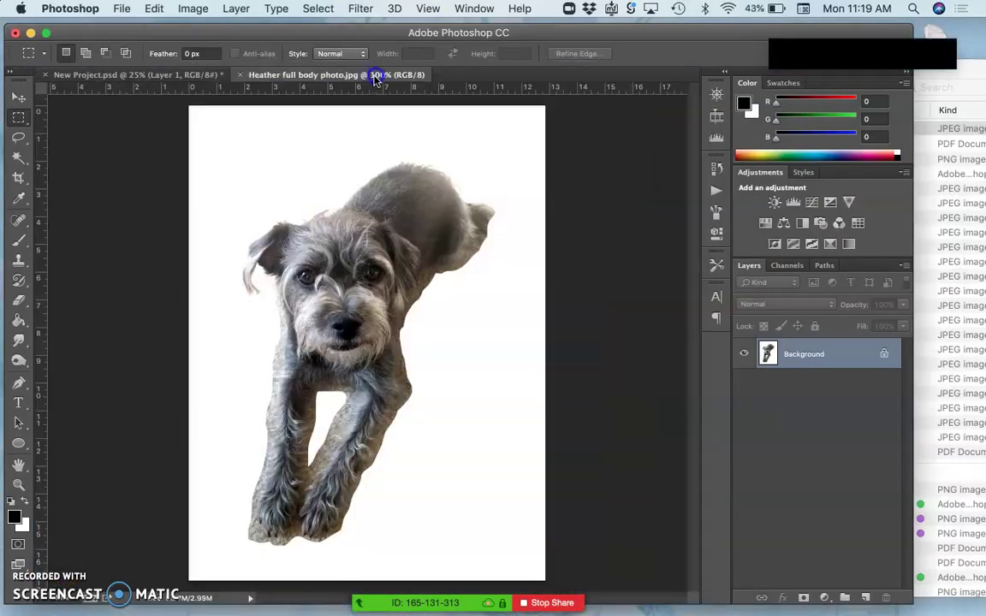
{"action": "left_click", "coordinate": [158, 76]}
{"action": "left_click", "coordinate": [286, 75]}
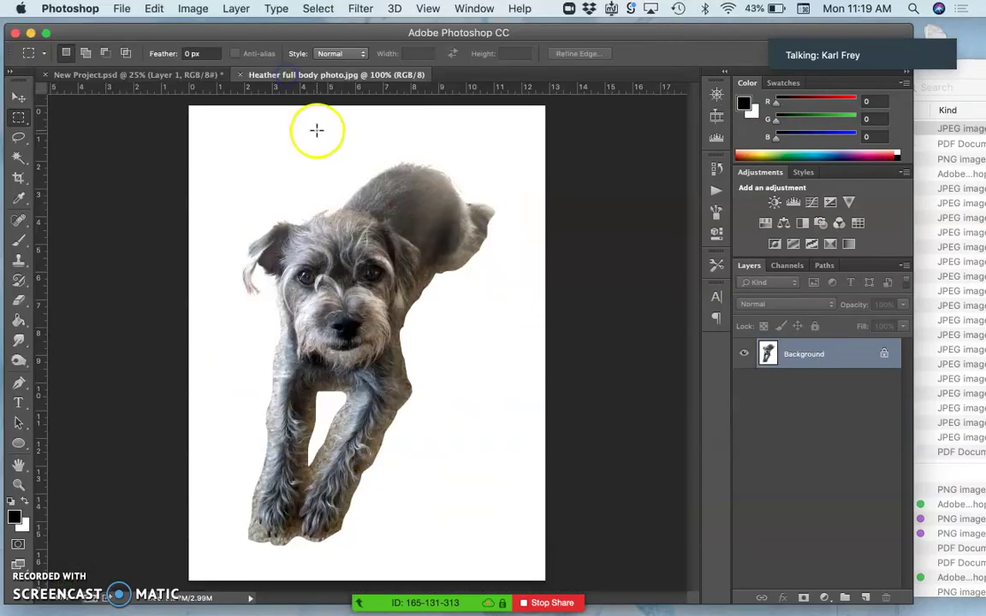
{"action": "left_click", "coordinate": [153, 76]}
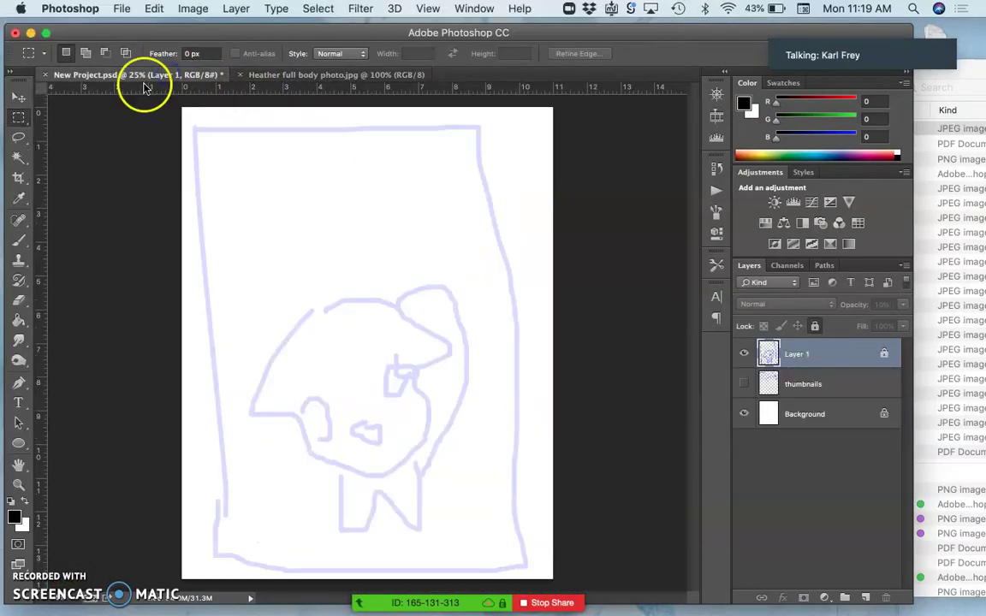
Tile the documents 2-up vertical, widen the sketch's share, and zoom the photo out to fit.
{"action": "left_click", "coordinate": [462, 10]}
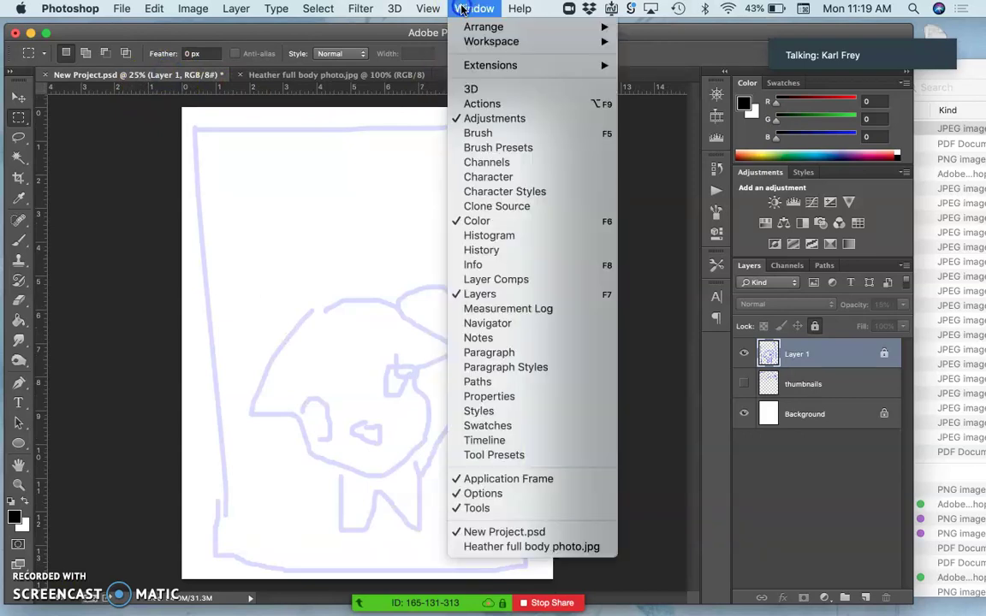
{"action": "mouse_move", "coordinate": [479, 29]}
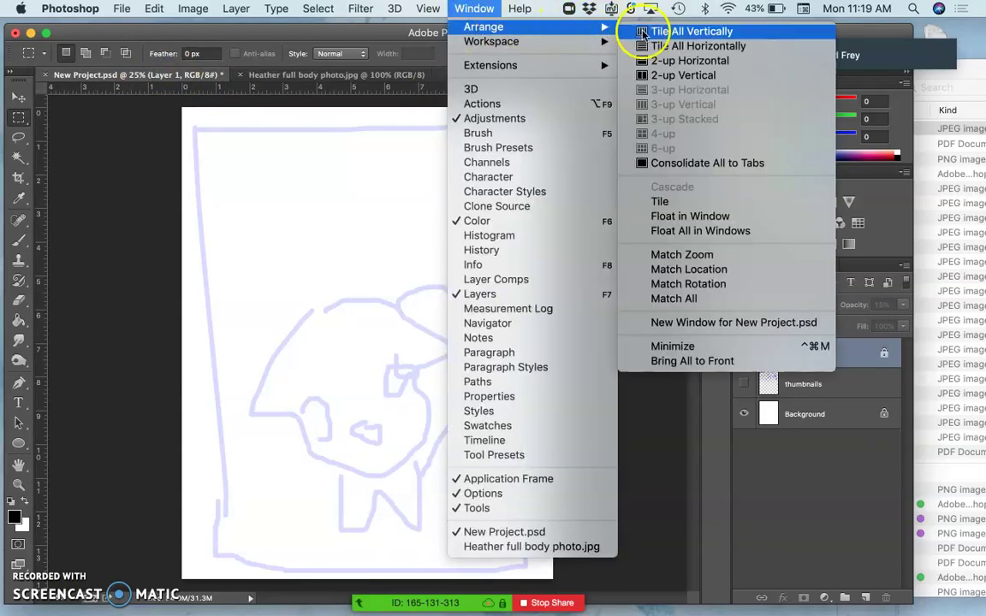
{"action": "left_click", "coordinate": [654, 78]}
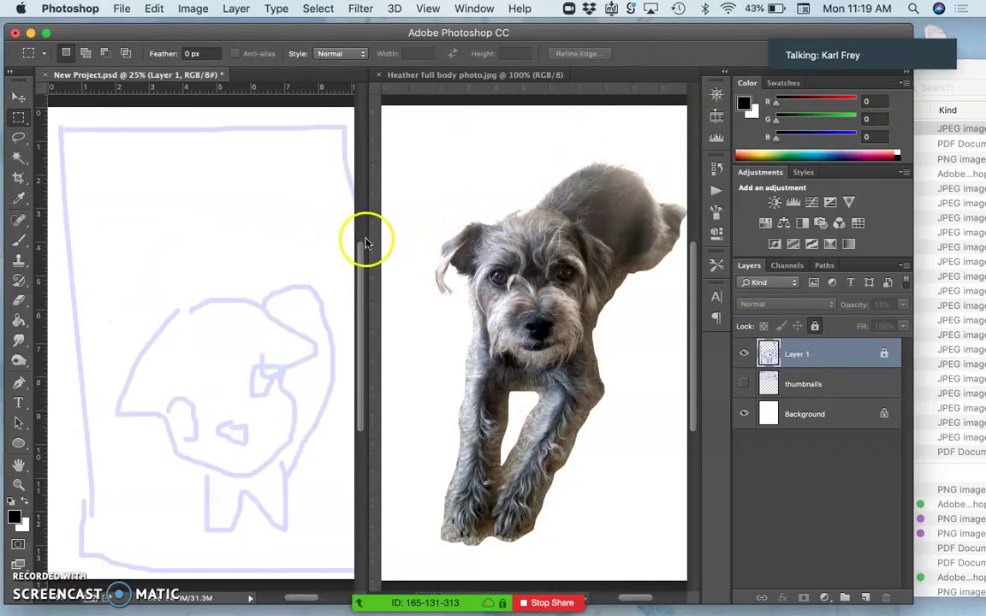
{"action": "left_click_drag", "start_coordinate": [370, 239], "coordinate": [485, 240]}
{"action": "key", "text": "super+minus"}
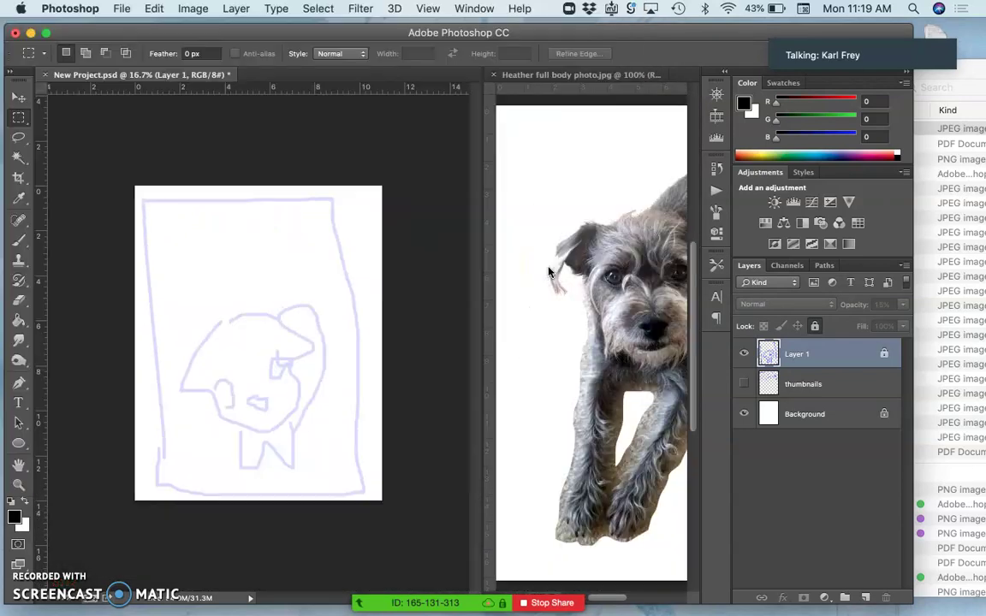
{"action": "key", "text": "super+equal"}
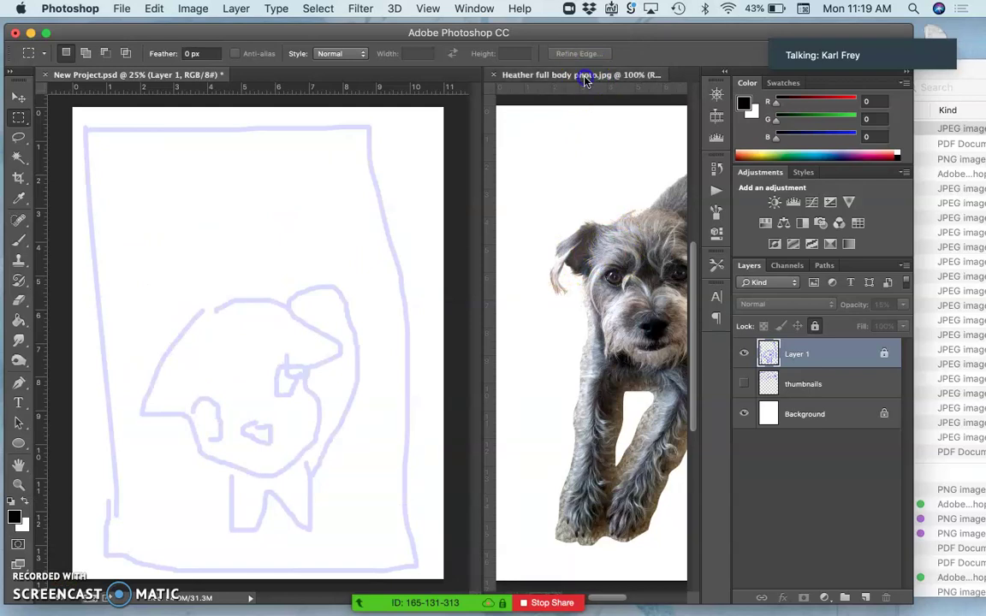
{"action": "left_click", "coordinate": [585, 76]}
{"action": "key", "text": "super+minus"}
{"action": "key", "text": "super+minus"}
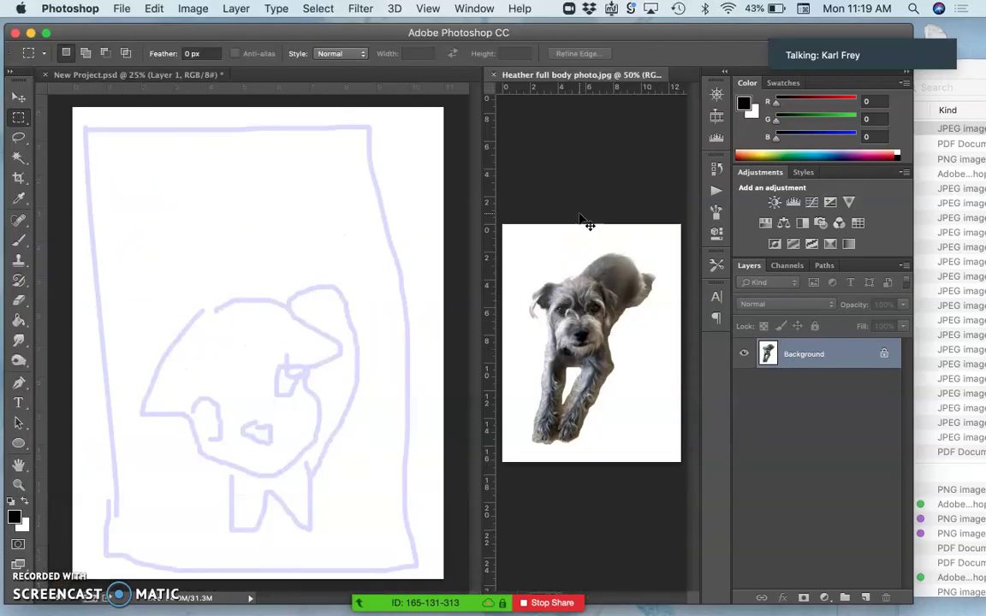
{"action": "left_click", "coordinate": [608, 321]}
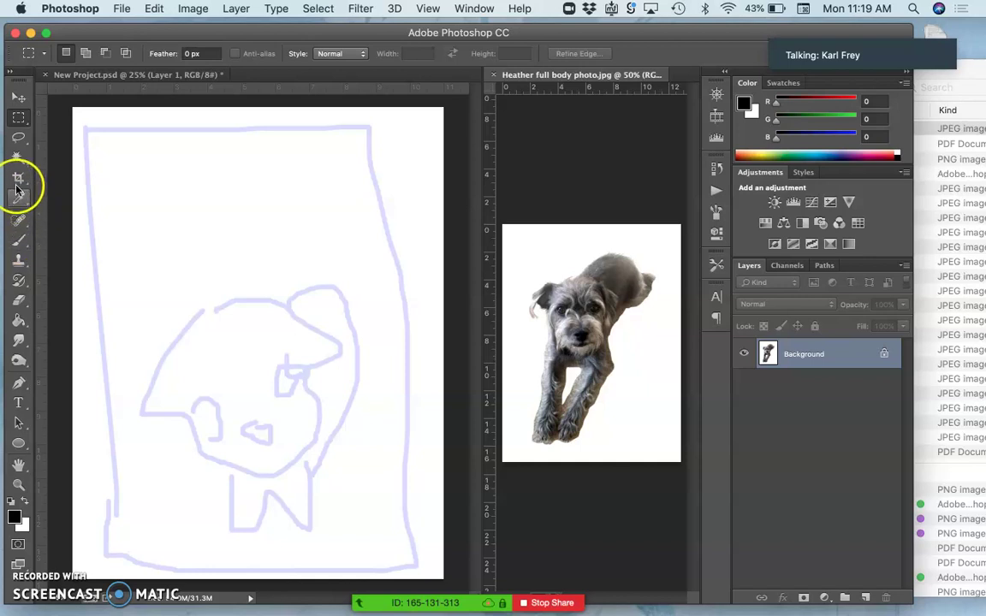
With the Brush tool, add Layer 2 above the sketch and set the foreground to light pink #f17070.
{"action": "left_click", "coordinate": [18, 243]}
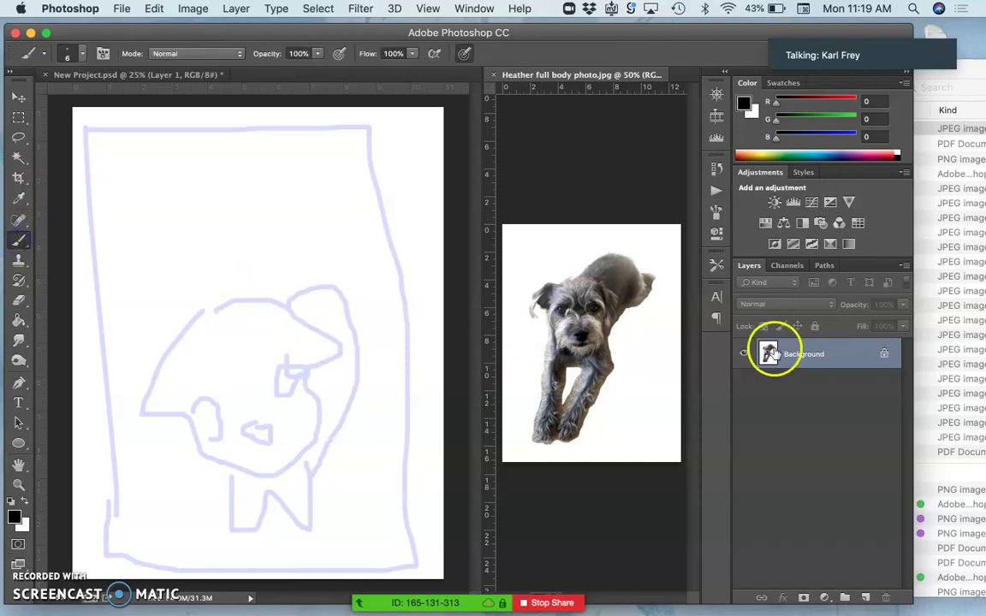
{"action": "left_click", "coordinate": [152, 75]}
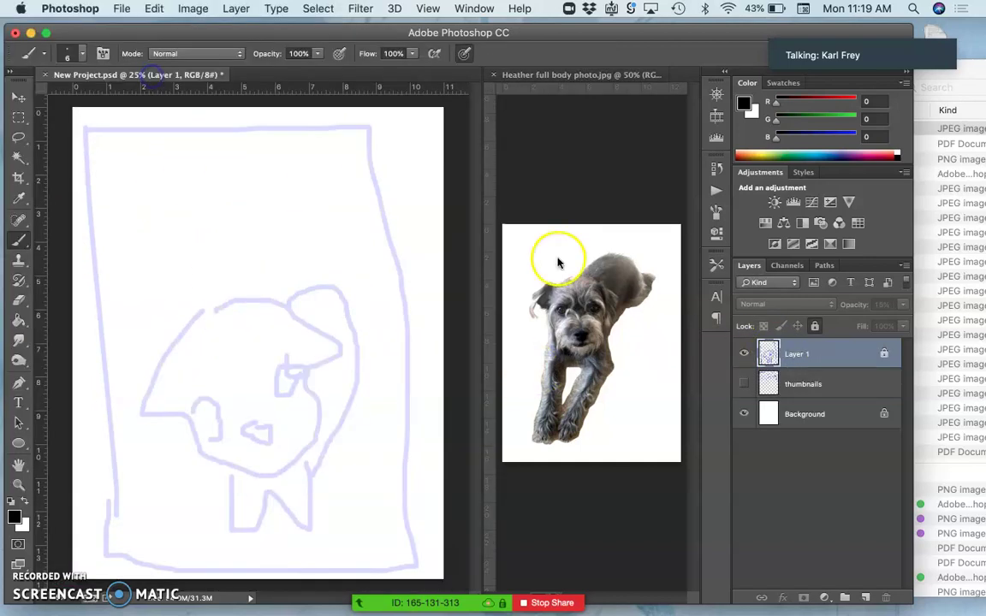
{"action": "left_click", "coordinate": [866, 598]}
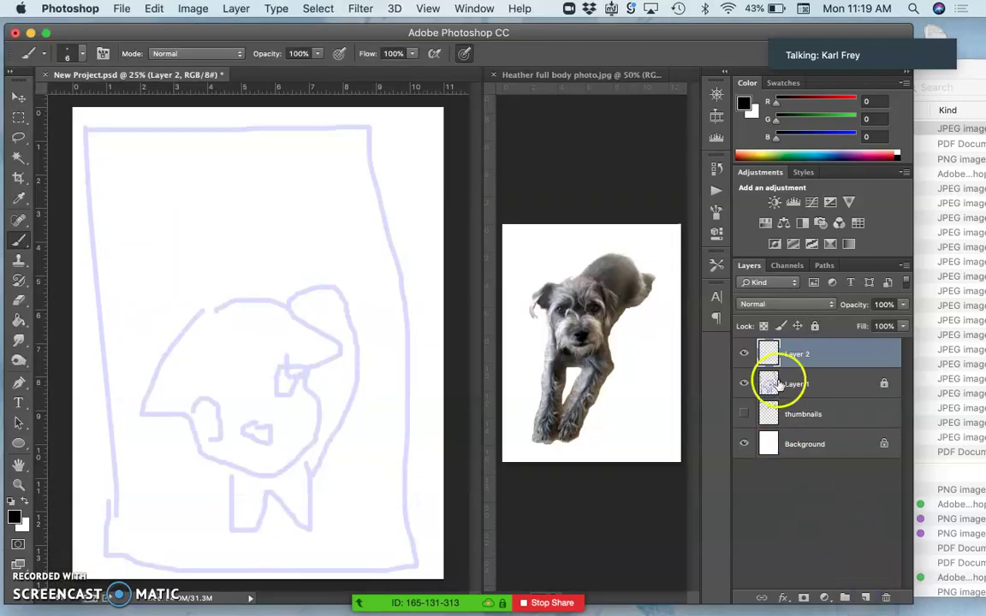
{"action": "left_click", "coordinate": [15, 517]}
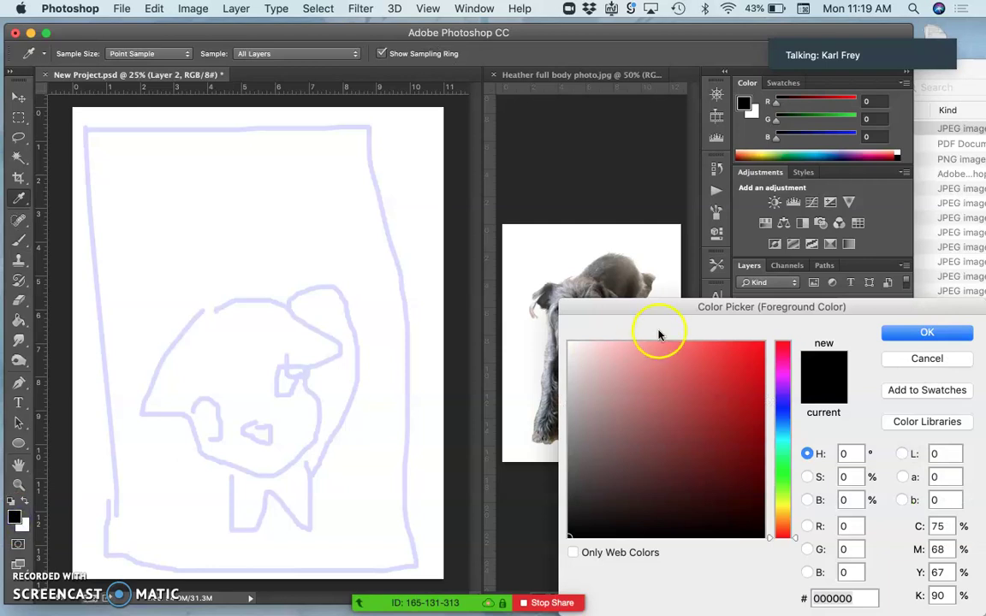
{"action": "left_click", "coordinate": [672, 352]}
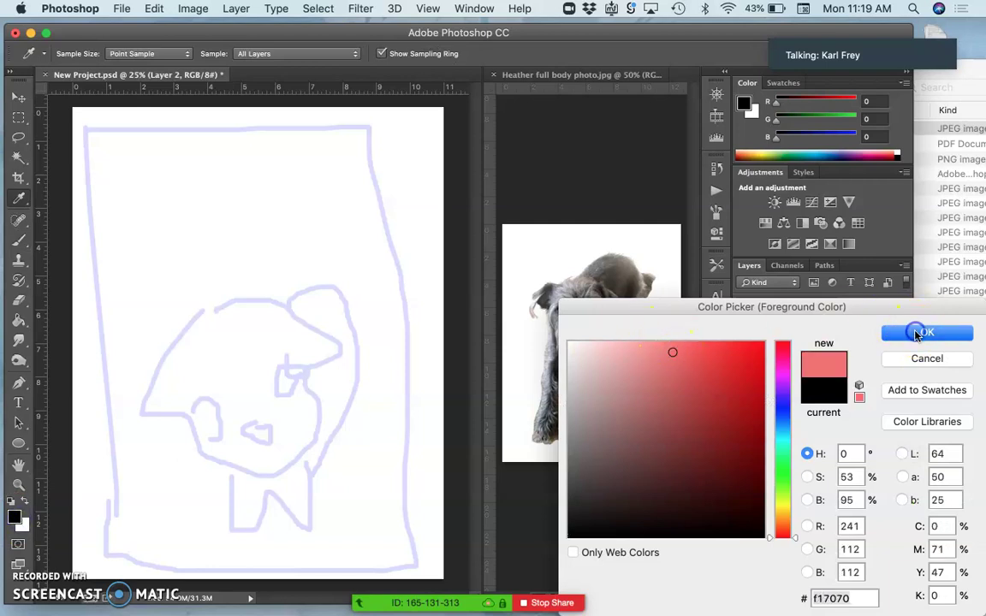
{"action": "left_click", "coordinate": [917, 335]}
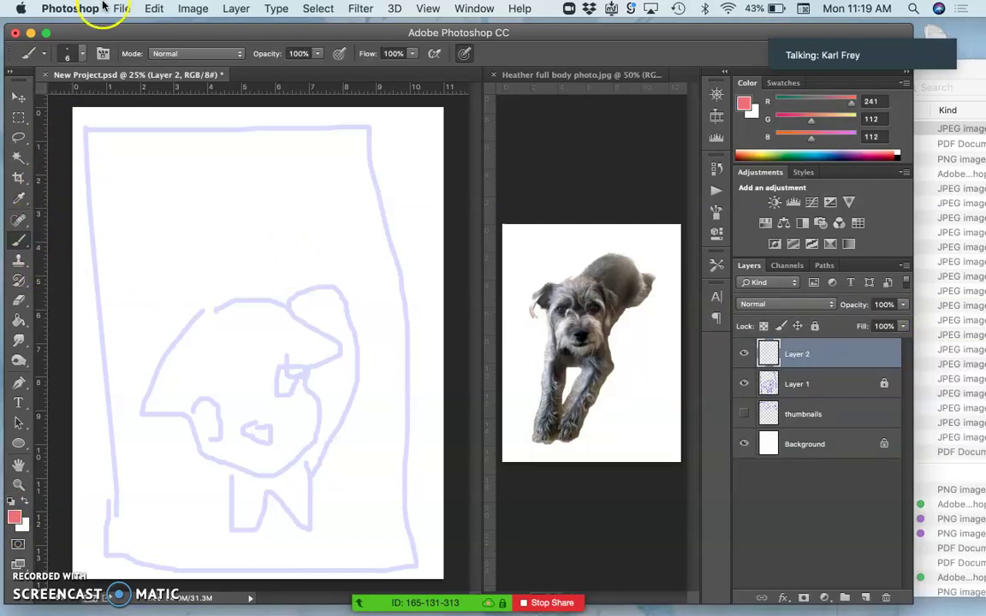
Set the brush to a soft round tip at 50% opacity and 94 px size.
{"action": "left_click", "coordinate": [68, 53]}
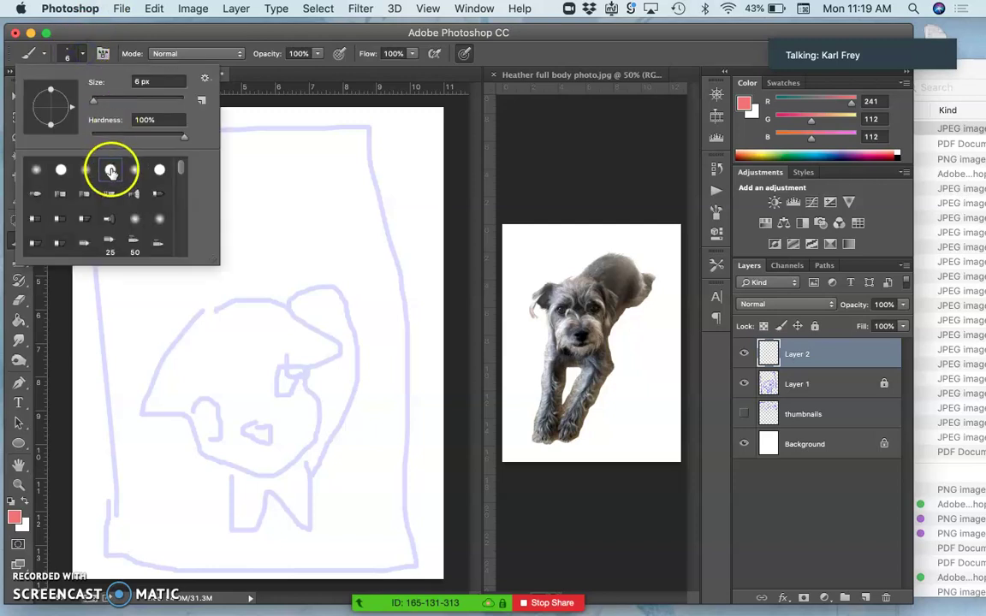
{"action": "left_click", "coordinate": [91, 172]}
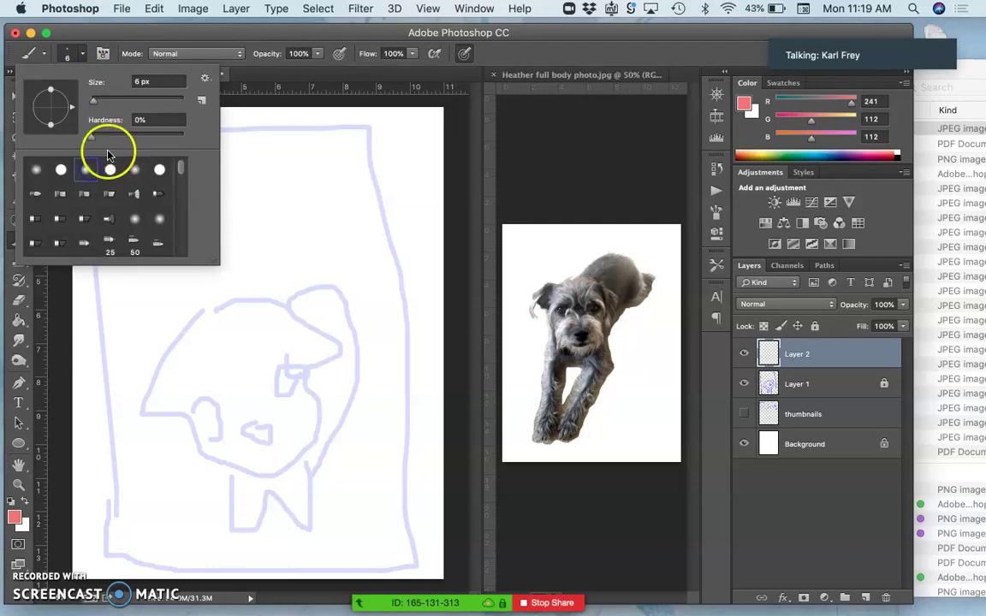
{"action": "left_click", "coordinate": [320, 54]}
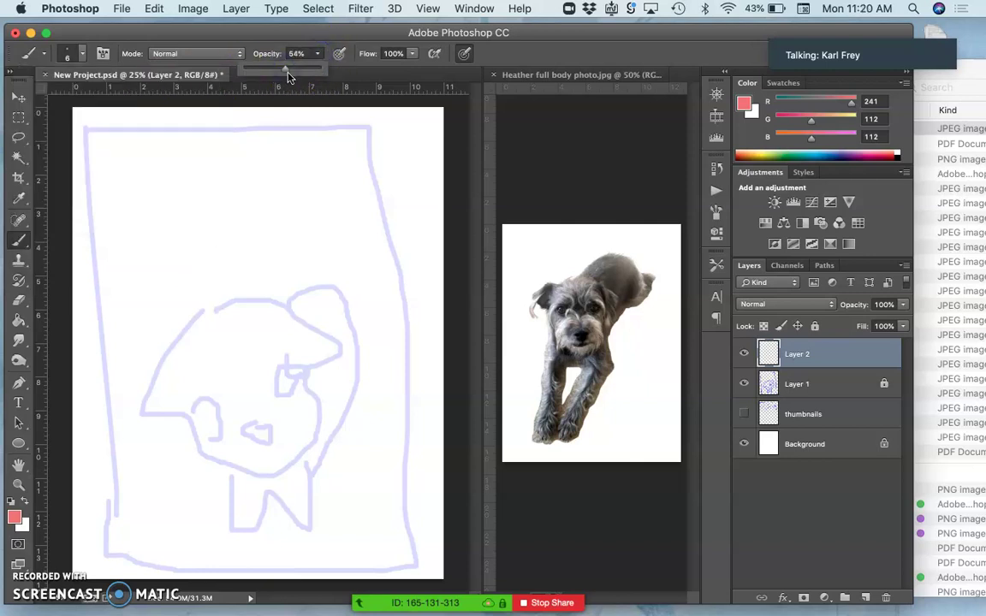
{"action": "left_click_drag", "start_coordinate": [285, 73], "coordinate": [282, 73]}
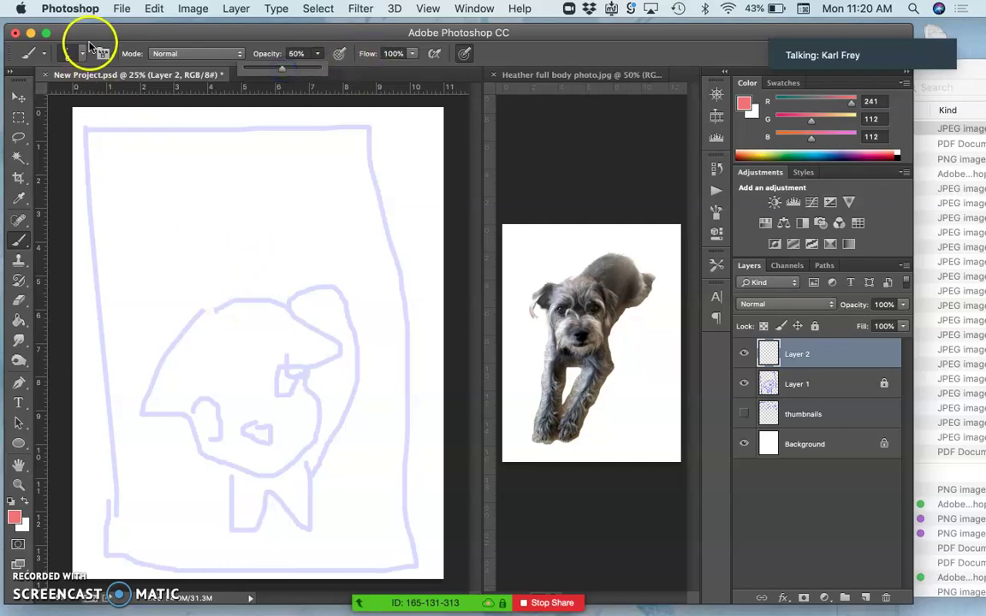
{"action": "left_click", "coordinate": [83, 54]}
{"action": "left_click", "coordinate": [113, 100]}
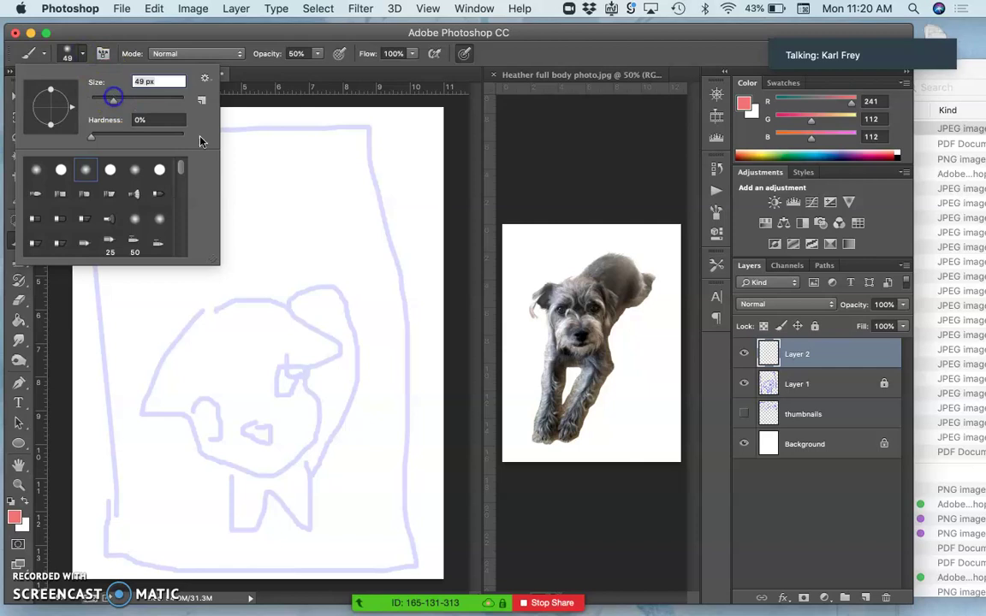
{"action": "left_click_drag", "start_coordinate": [113, 99], "coordinate": [127, 99]}
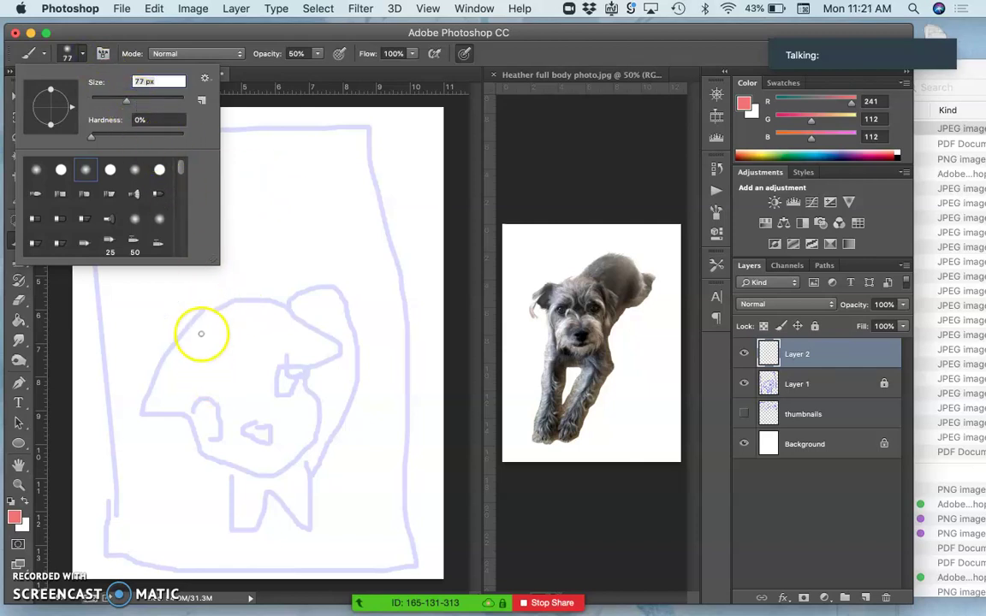
{"action": "left_click", "coordinate": [134, 99]}
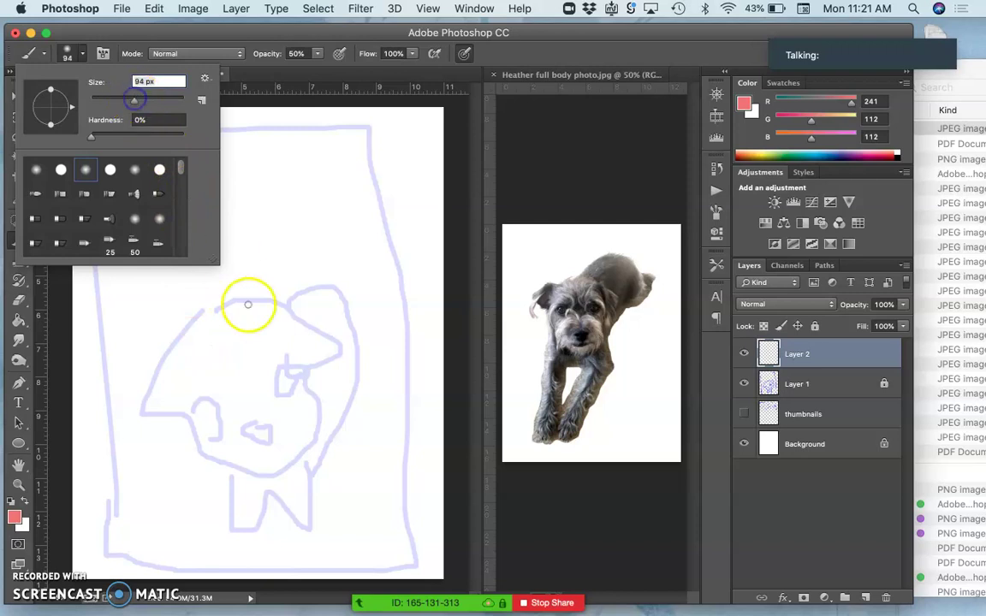
Trace the dog's head outline, muzzle loop and sides in pink on Layer 2, then hide the guide.
{"action": "left_click", "coordinate": [184, 333]}
{"action": "mouse_move", "coordinate": [181, 339]}
{"action": "left_mouse_down"}
{"action": "mouse_move", "coordinate": [233, 305]}
{"action": "mouse_move", "coordinate": [265, 304]}
{"action": "mouse_move", "coordinate": [288, 326]}
{"action": "mouse_move", "coordinate": [291, 395]}
{"action": "mouse_move", "coordinate": [232, 425]}
{"action": "mouse_move", "coordinate": [178, 388]}
{"action": "mouse_move", "coordinate": [189, 326]}
{"action": "mouse_move", "coordinate": [236, 301]}
{"action": "mouse_move", "coordinate": [291, 313]}
{"action": "mouse_move", "coordinate": [309, 364]}
{"action": "mouse_move", "coordinate": [292, 395]}
{"action": "mouse_move", "coordinate": [198, 440]}
{"action": "mouse_move", "coordinate": [209, 462]}
{"action": "mouse_move", "coordinate": [252, 473]}
{"action": "mouse_move", "coordinate": [293, 473]}
{"action": "mouse_move", "coordinate": [314, 449]}
{"action": "left_mouse_up"}
{"action": "mouse_move", "coordinate": [289, 401]}
{"action": "left_mouse_down"}
{"action": "mouse_move", "coordinate": [210, 419]}
{"action": "mouse_move", "coordinate": [297, 398]}
{"action": "mouse_move", "coordinate": [330, 446]}
{"action": "left_mouse_up"}
{"action": "left_click", "coordinate": [231, 374]}
{"action": "mouse_move", "coordinate": [231, 375]}
{"action": "left_mouse_down"}
{"action": "mouse_move", "coordinate": [216, 381]}
{"action": "mouse_move", "coordinate": [215, 401]}
{"action": "mouse_move", "coordinate": [199, 397]}
{"action": "mouse_move", "coordinate": [285, 359]}
{"action": "mouse_move", "coordinate": [273, 363]}
{"action": "mouse_move", "coordinate": [274, 383]}
{"action": "mouse_move", "coordinate": [251, 413]}
{"action": "mouse_move", "coordinate": [268, 422]}
{"action": "mouse_move", "coordinate": [242, 430]}
{"action": "left_mouse_up"}
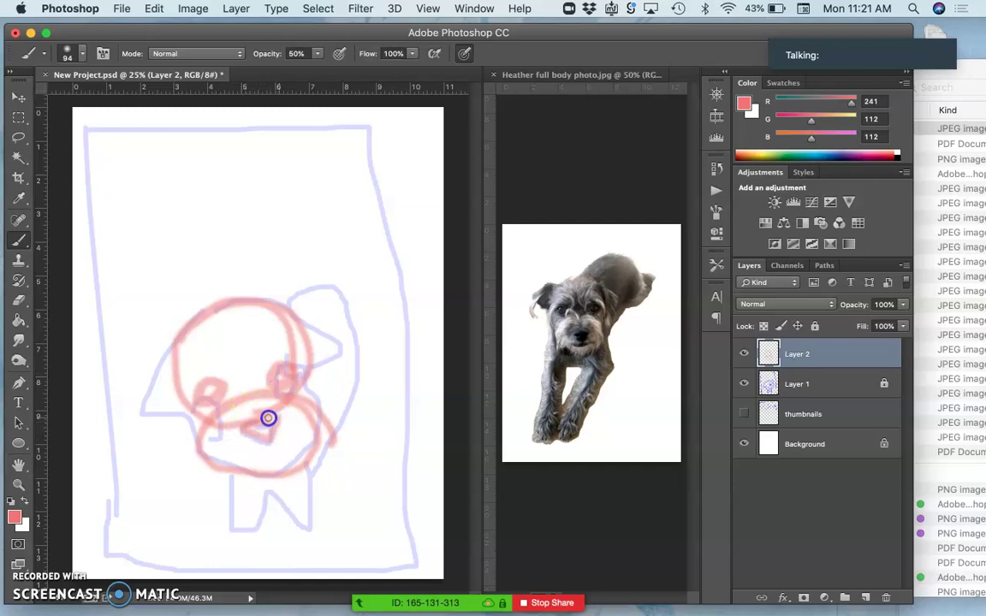
{"action": "mouse_move", "coordinate": [199, 342]}
{"action": "left_mouse_down"}
{"action": "mouse_move", "coordinate": [162, 330]}
{"action": "mouse_move", "coordinate": [150, 384]}
{"action": "mouse_move", "coordinate": [159, 325]}
{"action": "mouse_move", "coordinate": [148, 301]}
{"action": "mouse_move", "coordinate": [149, 325]}
{"action": "mouse_move", "coordinate": [126, 346]}
{"action": "mouse_move", "coordinate": [137, 418]}
{"action": "mouse_move", "coordinate": [157, 346]}
{"action": "left_mouse_up"}
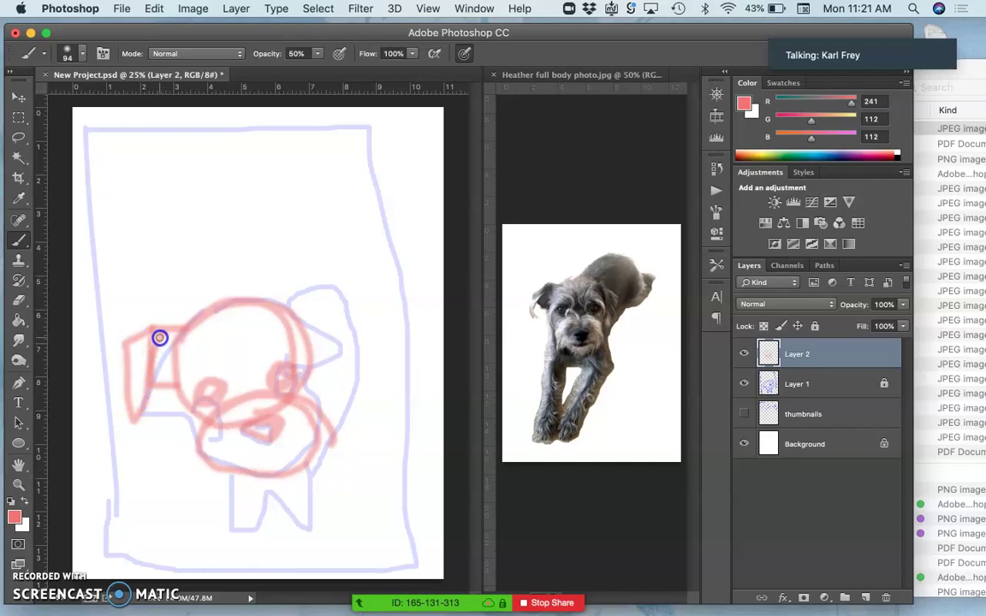
{"action": "mouse_move", "coordinate": [283, 295]}
{"action": "left_mouse_down"}
{"action": "mouse_move", "coordinate": [331, 292]}
{"action": "mouse_move", "coordinate": [302, 292]}
{"action": "mouse_move", "coordinate": [288, 309]}
{"action": "mouse_move", "coordinate": [310, 316]}
{"action": "mouse_move", "coordinate": [316, 349]}
{"action": "mouse_move", "coordinate": [332, 349]}
{"action": "left_mouse_up"}
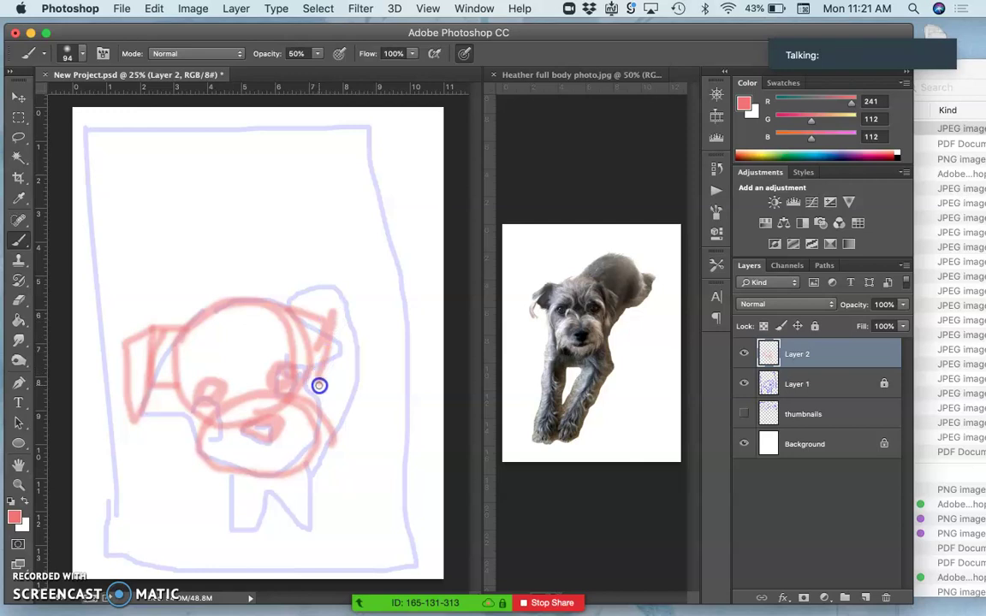
{"action": "left_click_drag", "start_coordinate": [323, 367], "coordinate": [294, 310]}
{"action": "left_click", "coordinate": [742, 383]}
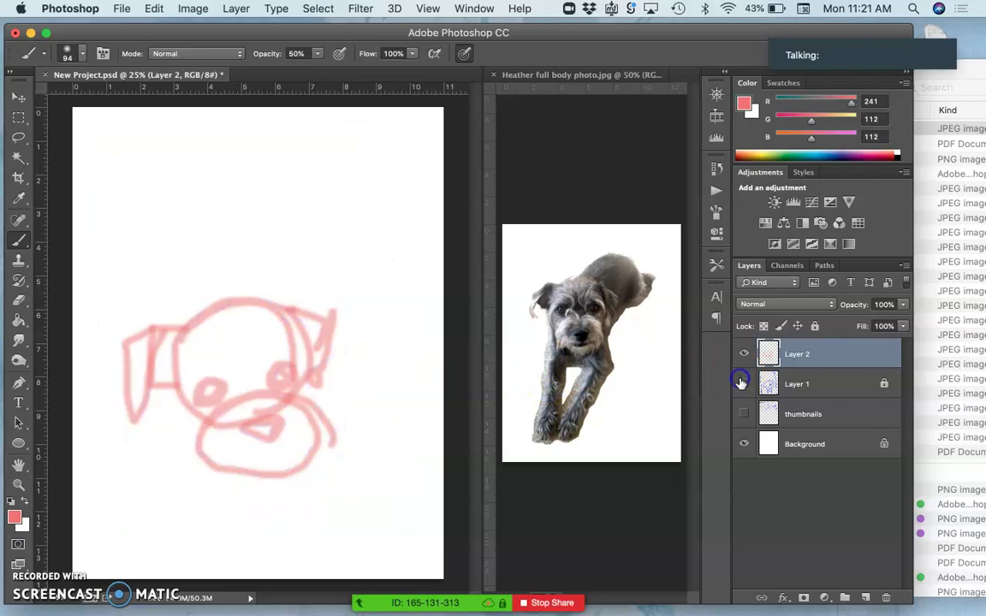
With the guide visible, add red strokes around the left ear, eyes, mouth and chin.
{"action": "left_click", "coordinate": [742, 383]}
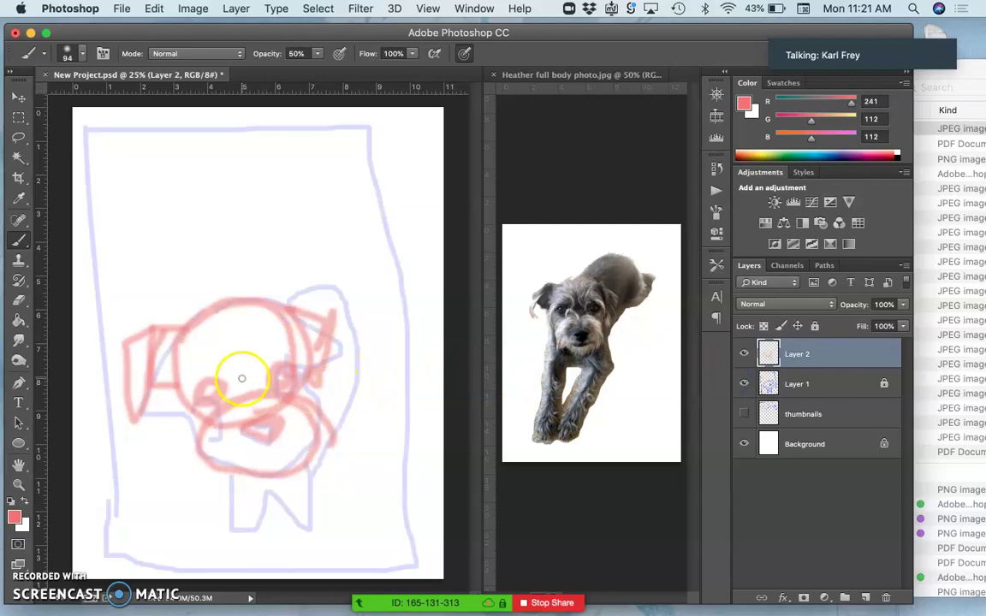
{"action": "left_click_drag", "start_coordinate": [159, 335], "coordinate": [175, 379]}
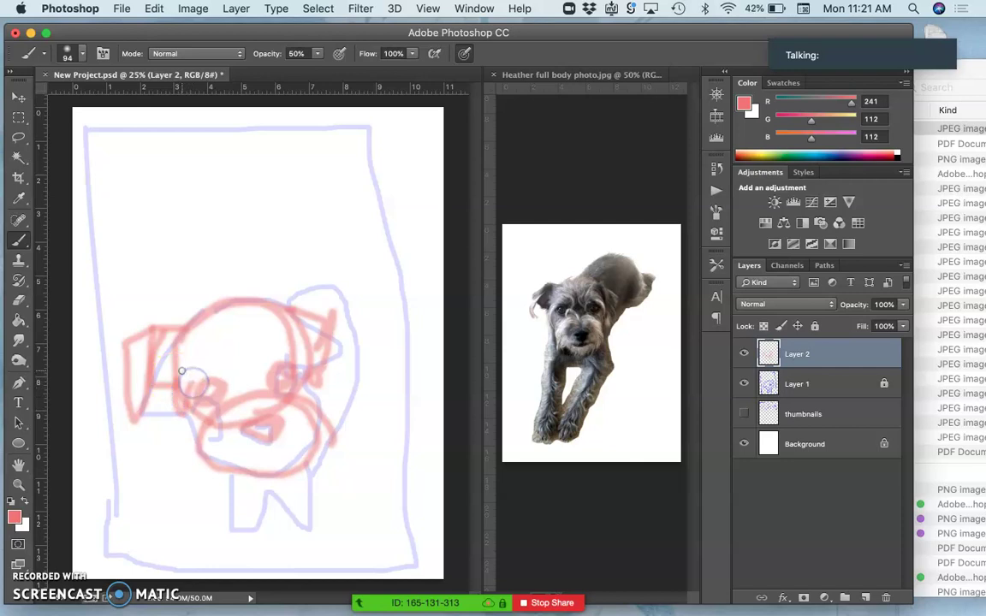
{"action": "left_click_drag", "start_coordinate": [181, 370], "coordinate": [208, 354]}
{"action": "left_click_drag", "start_coordinate": [235, 390], "coordinate": [211, 359]}
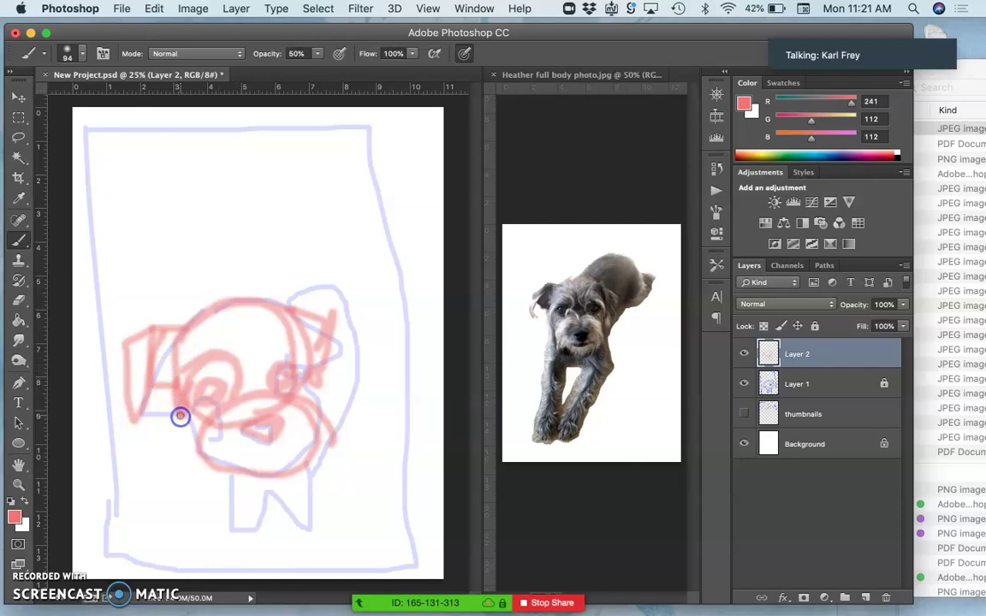
{"action": "left_click_drag", "start_coordinate": [179, 416], "coordinate": [197, 442]}
{"action": "left_click_drag", "start_coordinate": [308, 382], "coordinate": [303, 385]}
{"action": "mouse_move", "coordinate": [284, 348]}
{"action": "left_mouse_down"}
{"action": "mouse_move", "coordinate": [259, 354]}
{"action": "mouse_move", "coordinate": [257, 378]}
{"action": "mouse_move", "coordinate": [281, 346]}
{"action": "left_mouse_up"}
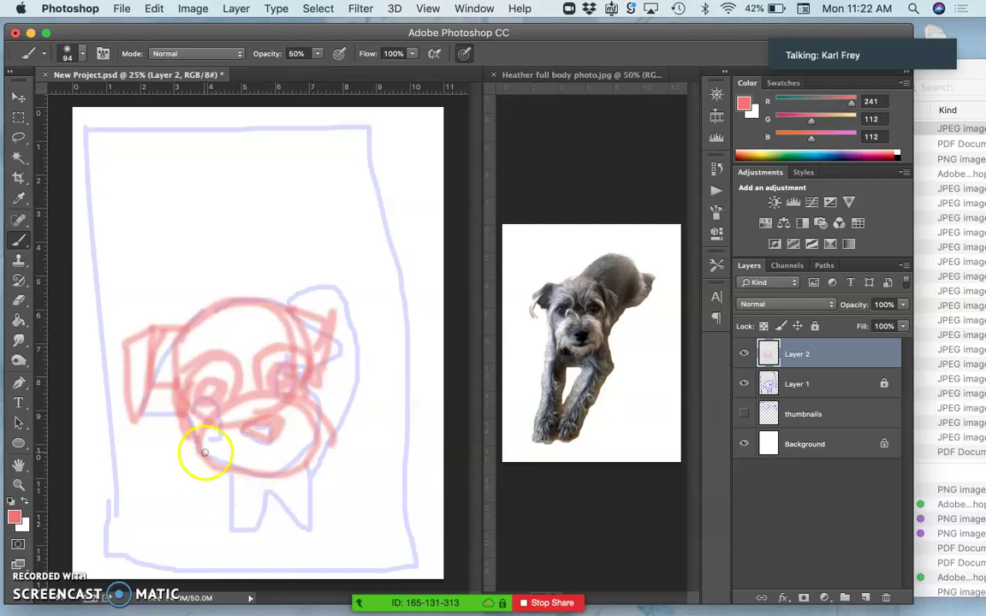
{"action": "left_click_drag", "start_coordinate": [204, 451], "coordinate": [203, 447]}
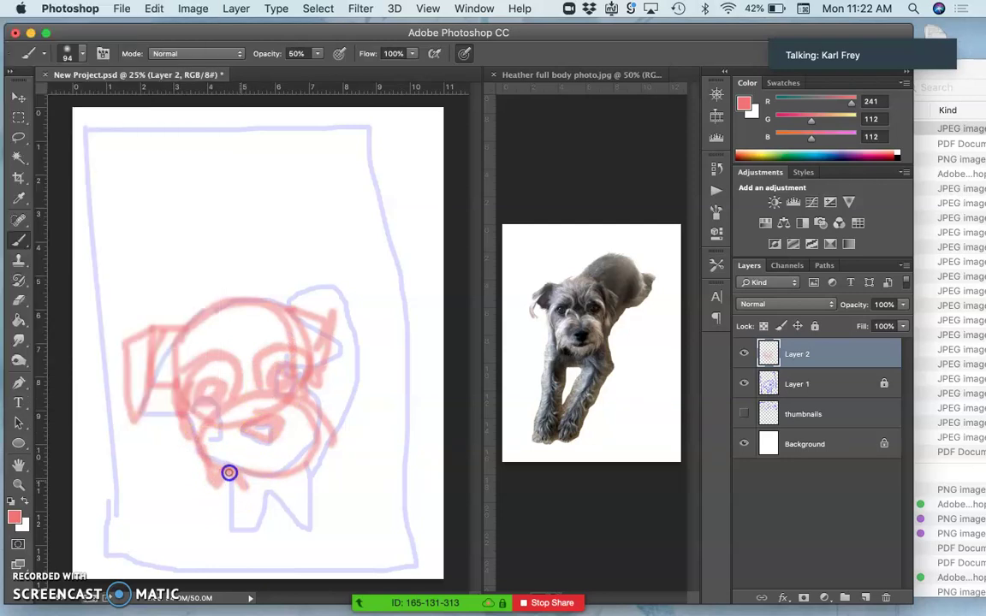
{"action": "mouse_move", "coordinate": [279, 494]}
{"action": "left_mouse_down"}
{"action": "mouse_move", "coordinate": [329, 440]}
{"action": "mouse_move", "coordinate": [326, 428]}
{"action": "mouse_move", "coordinate": [302, 452]}
{"action": "mouse_move", "coordinate": [247, 468]}
{"action": "left_mouse_up"}
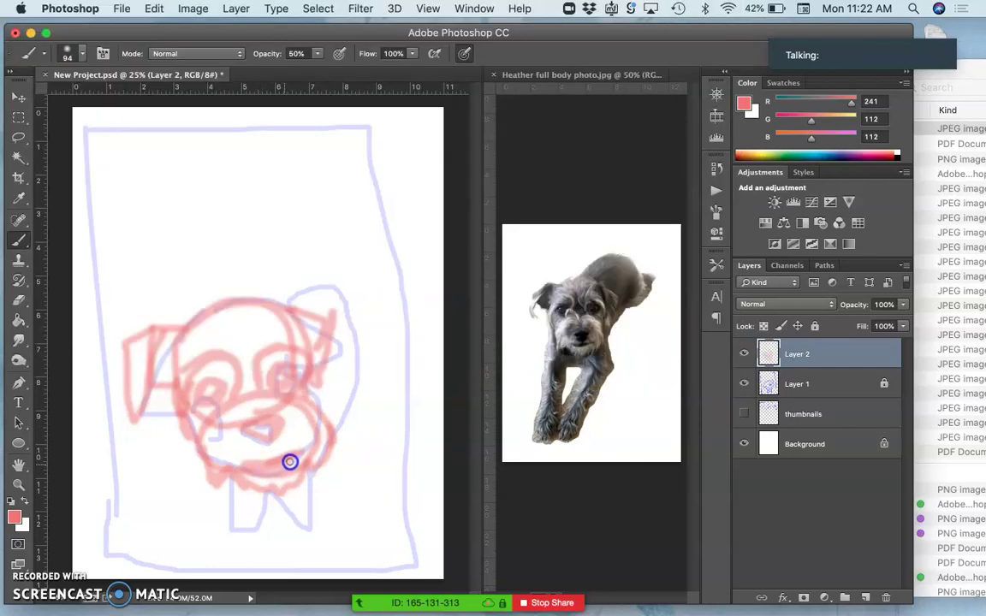
Toggle the blue guide sketch off and on to check the drawing, leaving it hidden.
{"action": "left_click", "coordinate": [743, 383]}
{"action": "left_click", "coordinate": [742, 384]}
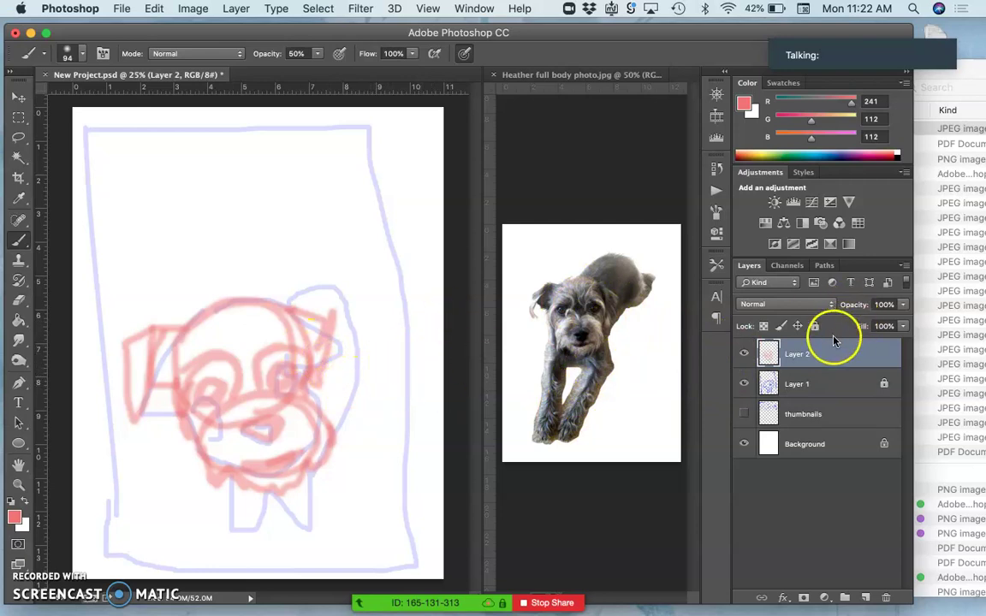
{"action": "left_click", "coordinate": [745, 384]}
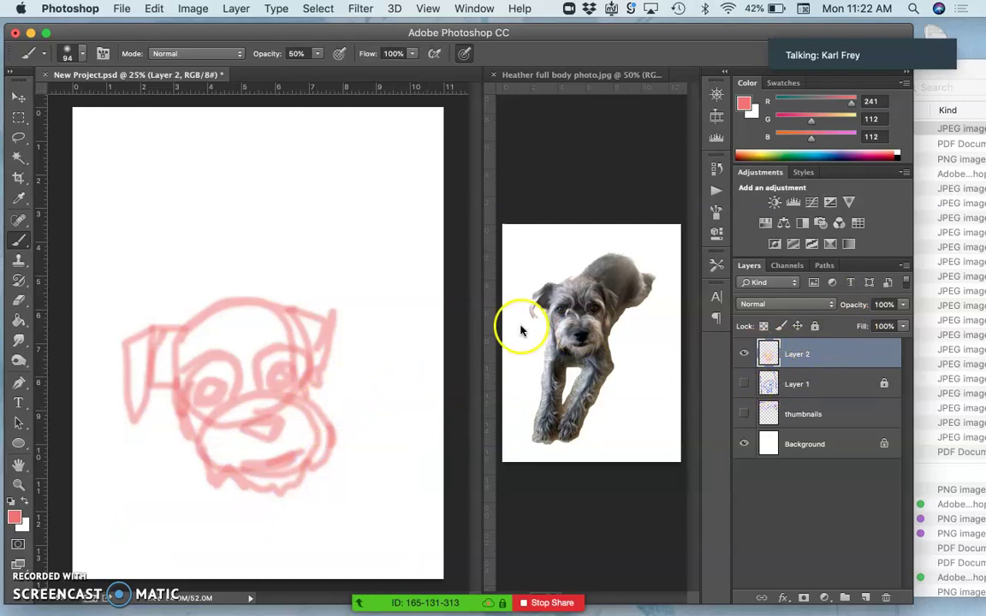
{"action": "mouse_move", "coordinate": [25, 448]}
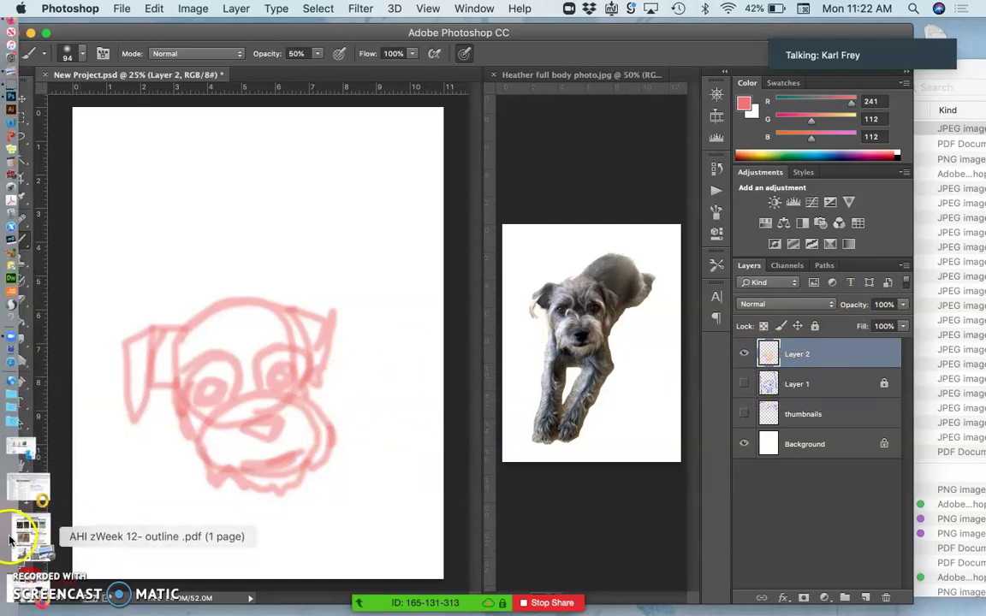
{"action": "left_click", "coordinate": [13, 565]}
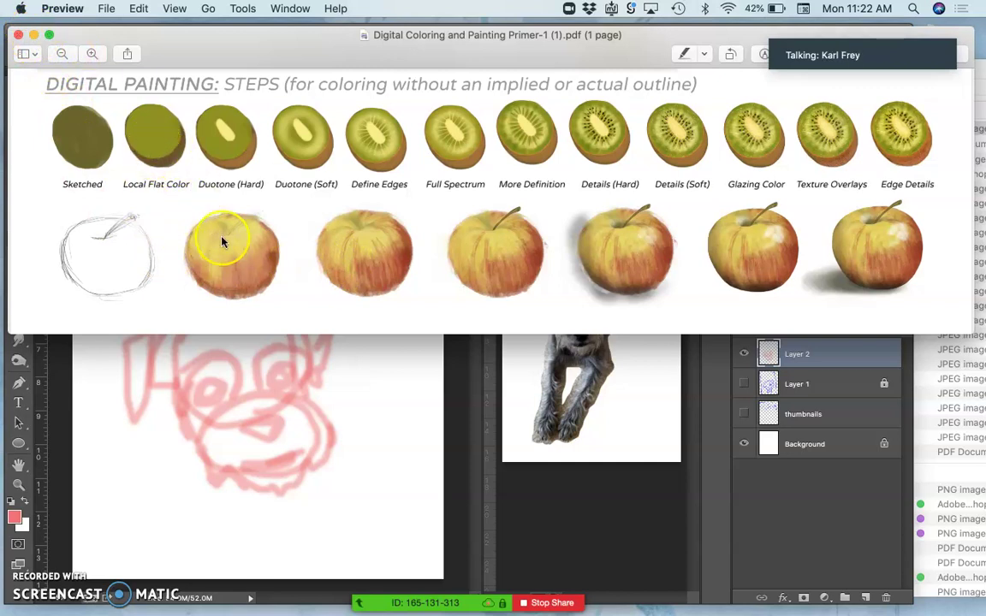
{"action": "left_click", "coordinate": [14, 34]}
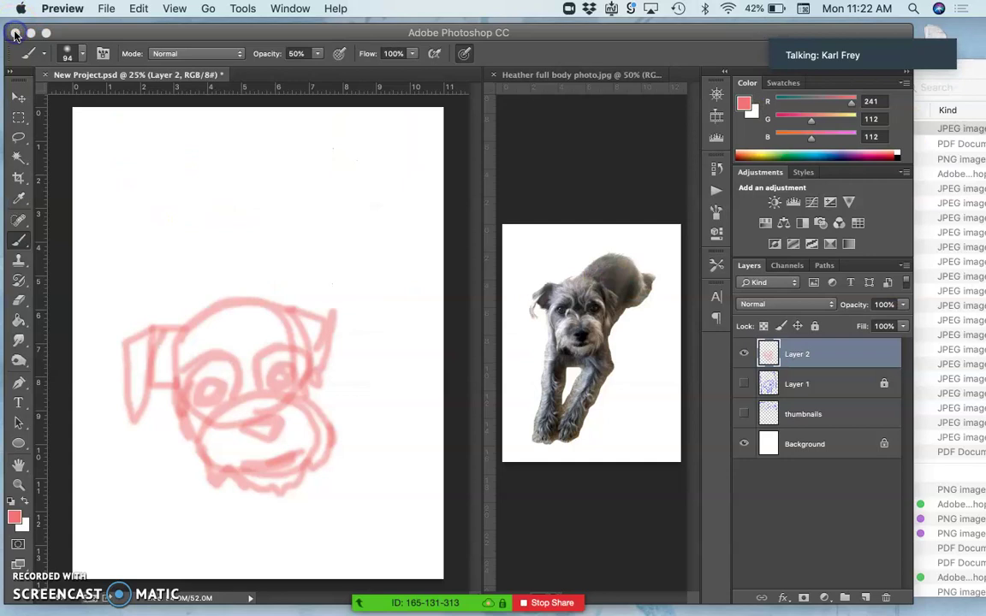
Add Layer 3 with a black hard round brush at 100% hardness and opacity, then start File > New.
{"action": "left_click", "coordinate": [866, 599]}
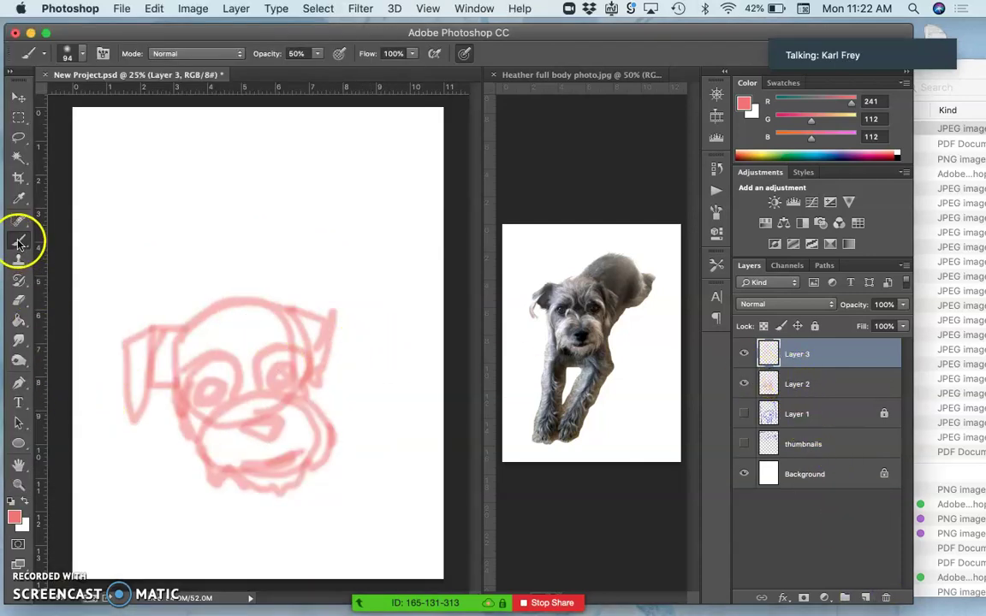
{"action": "left_click", "coordinate": [11, 501]}
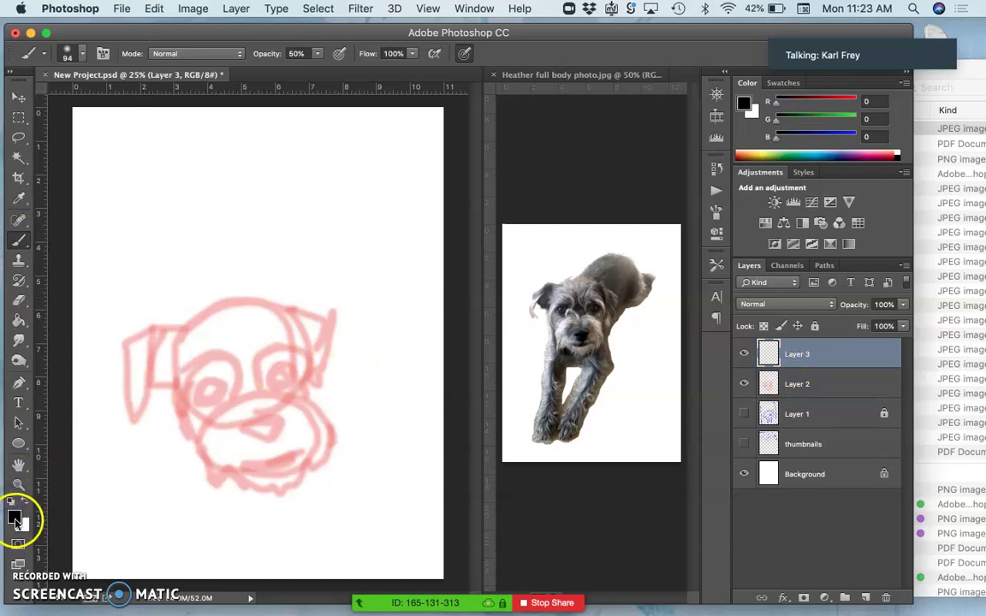
{"action": "left_click", "coordinate": [82, 54]}
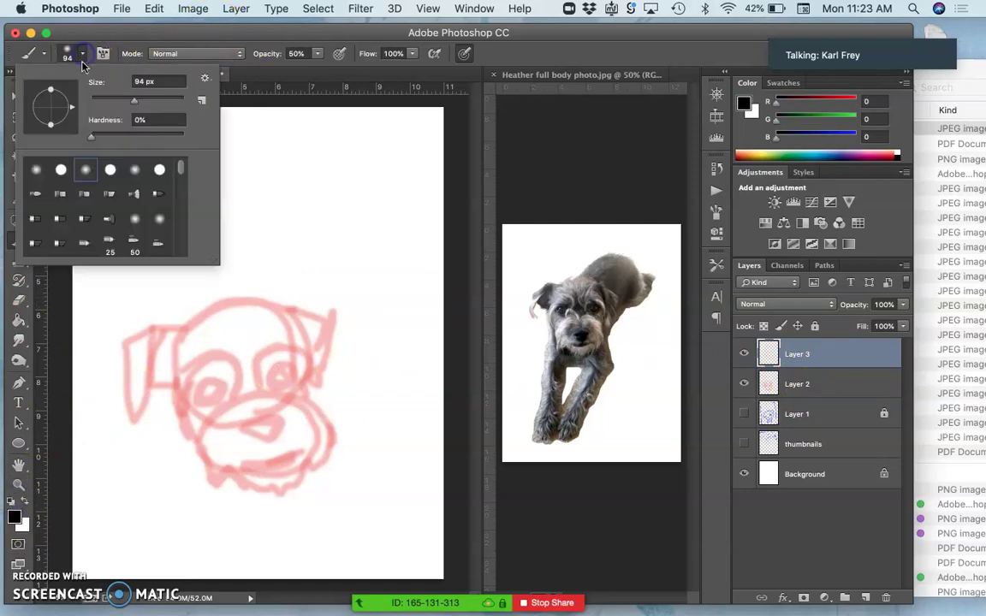
{"action": "left_click", "coordinate": [109, 170]}
{"action": "left_click", "coordinate": [181, 133]}
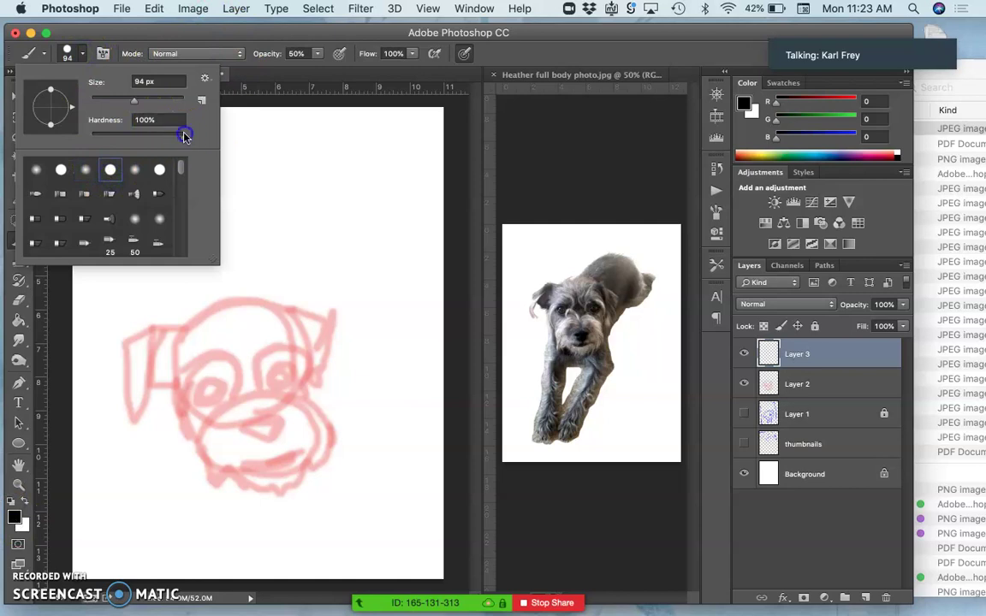
{"action": "left_click", "coordinate": [158, 120]}
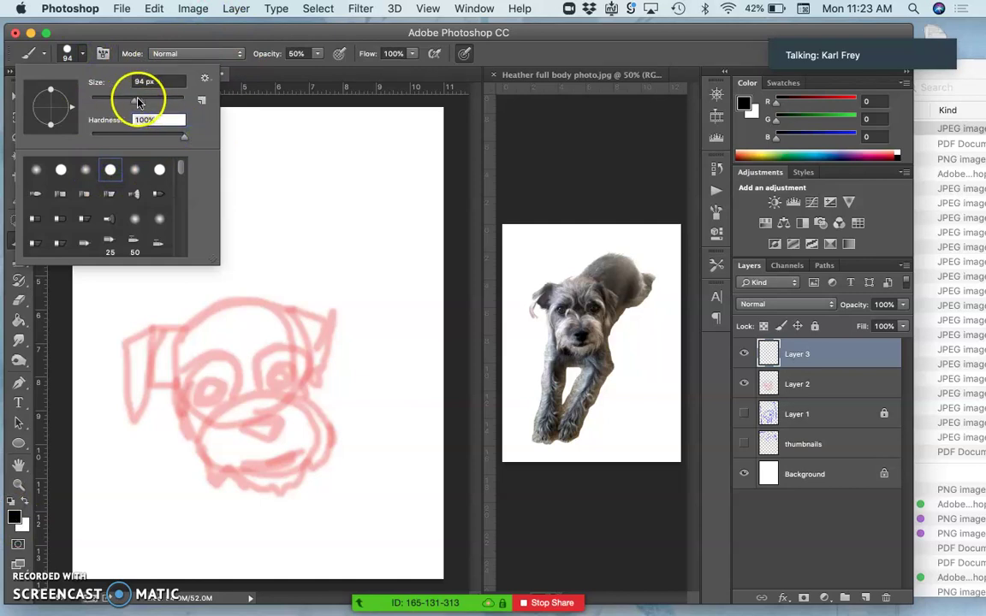
{"action": "left_click", "coordinate": [317, 54]}
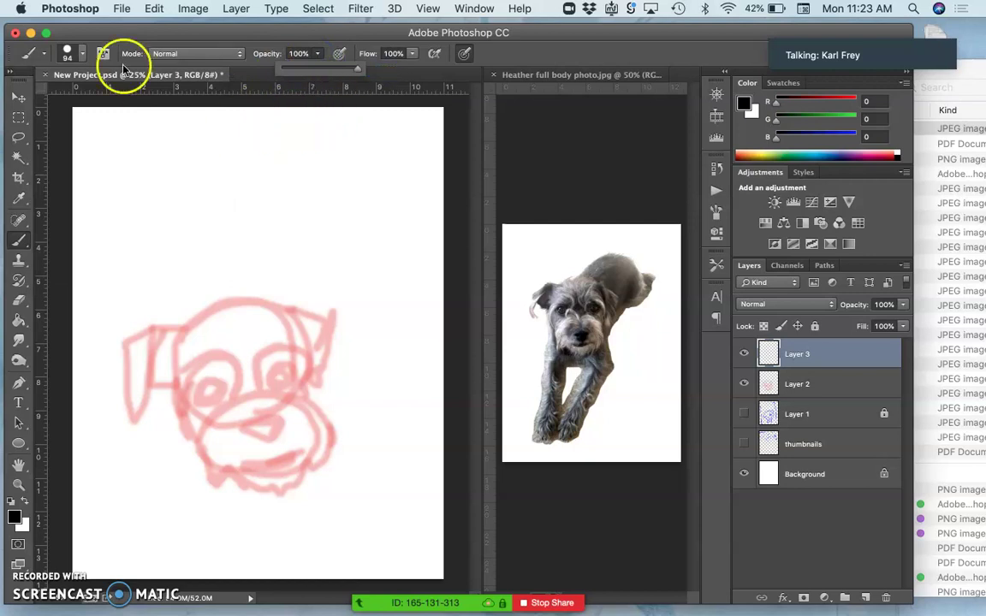
{"action": "left_click", "coordinate": [124, 9]}
{"action": "left_click", "coordinate": [126, 27]}
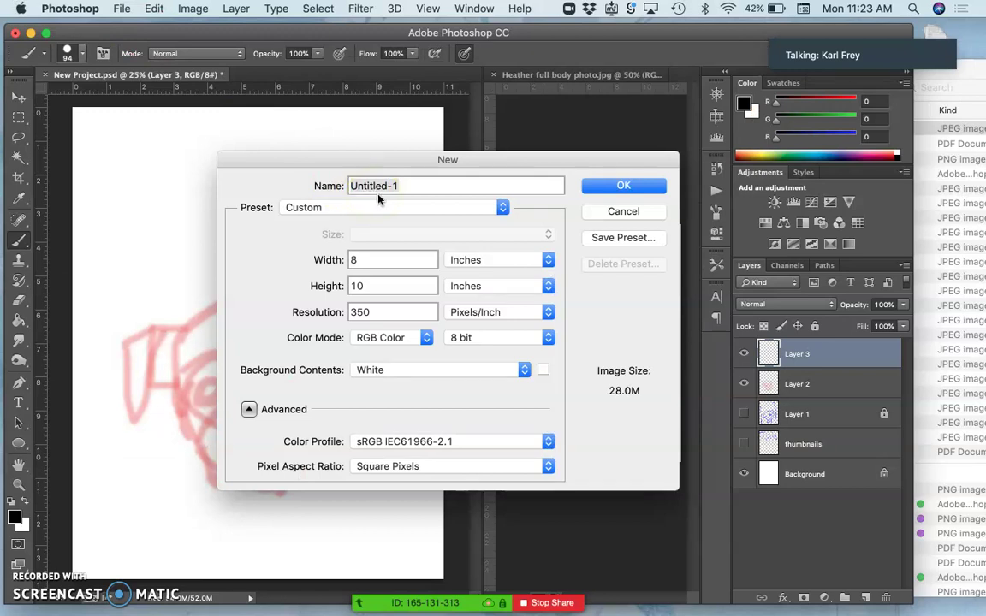
Create a 1000 × 1000 pixel document named 'SP20 Brush Demo'.
{"action": "left_click", "coordinate": [455, 259]}
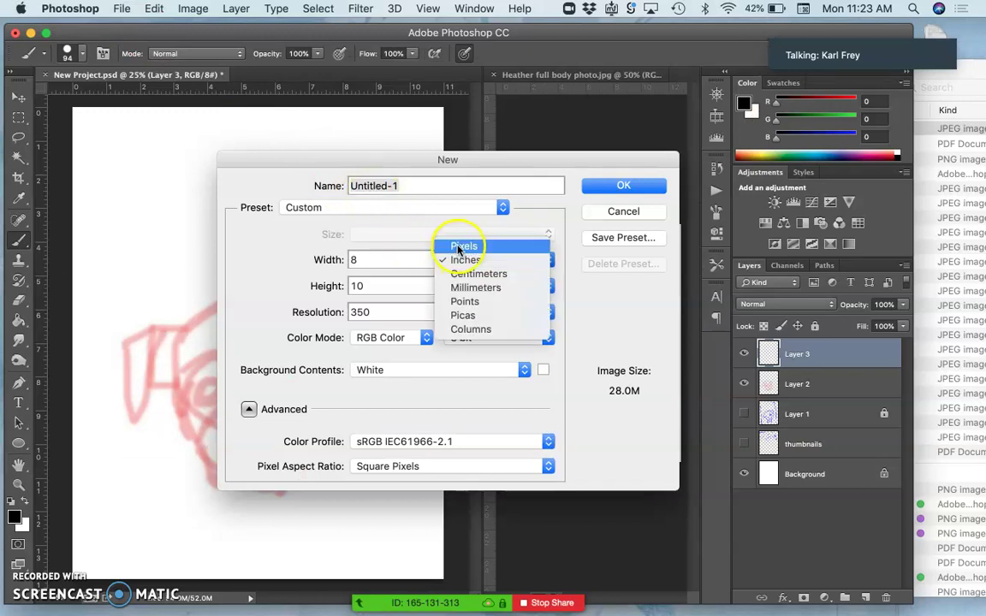
{"action": "left_click", "coordinate": [464, 246]}
{"action": "left_click", "coordinate": [396, 259]}
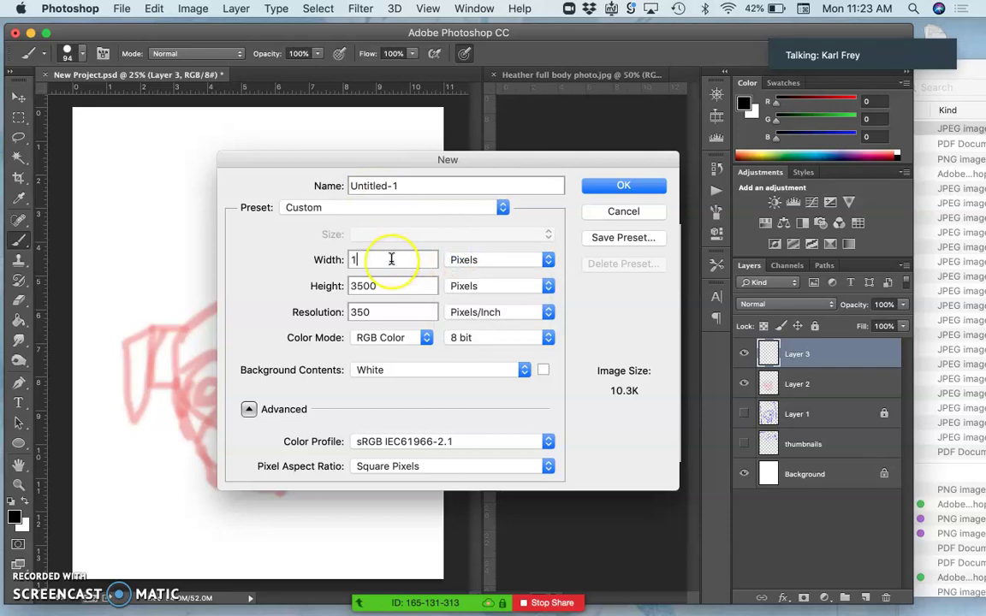
{"action": "type", "text": "1000"}
{"action": "left_click_drag", "start_coordinate": [390, 286], "coordinate": [346, 286]}
{"action": "type", "text": "1000"}
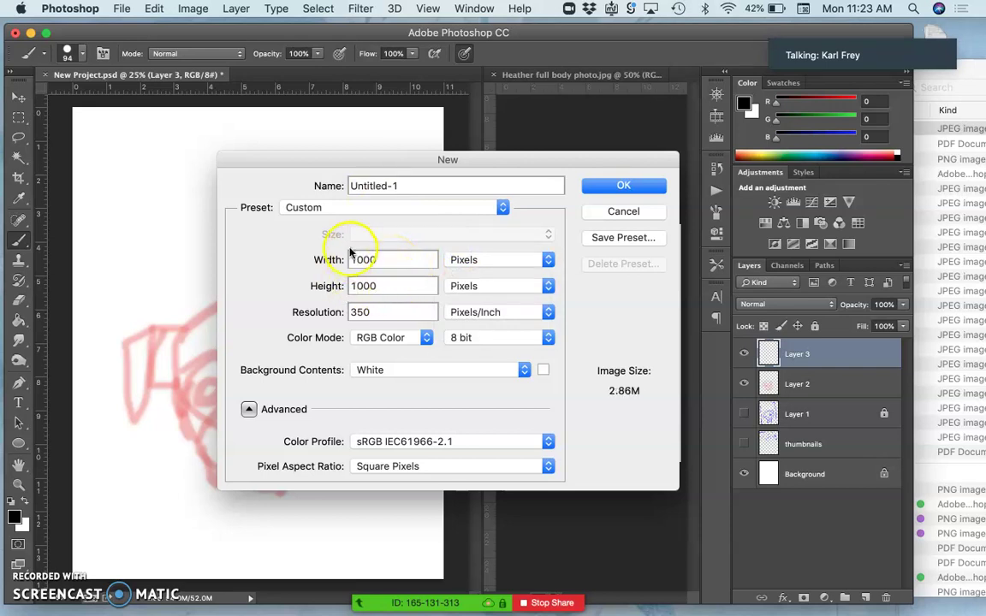
{"action": "left_click_drag", "start_coordinate": [406, 183], "coordinate": [326, 185]}
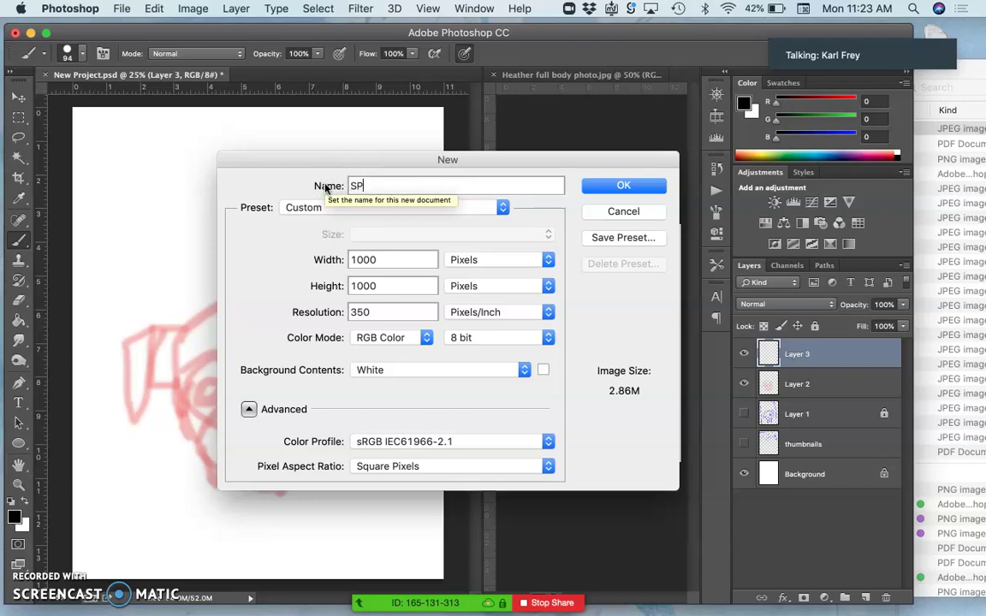
{"action": "type", "text": "20 Brush Demo"}
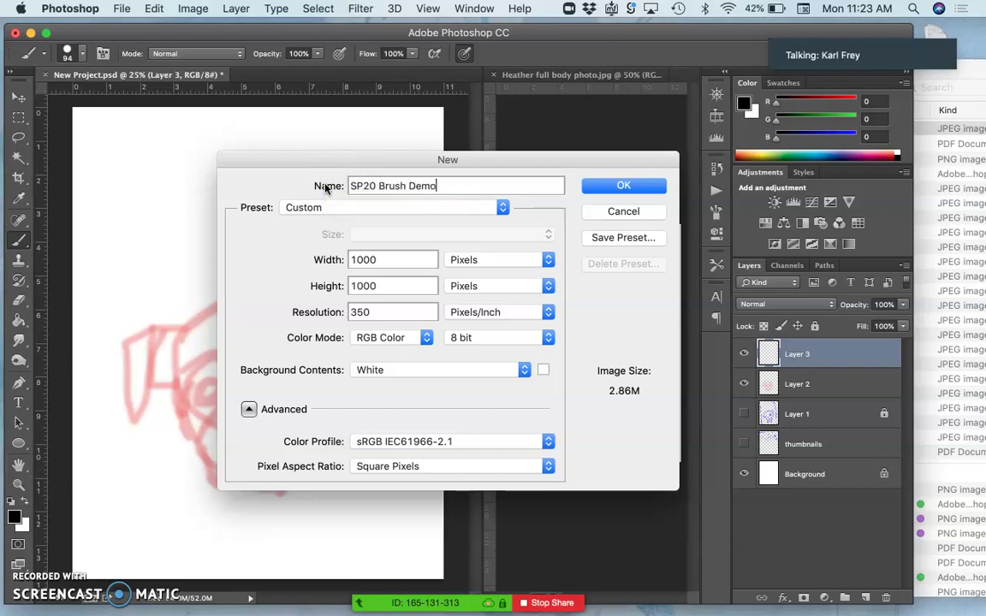
{"action": "left_click", "coordinate": [612, 186]}
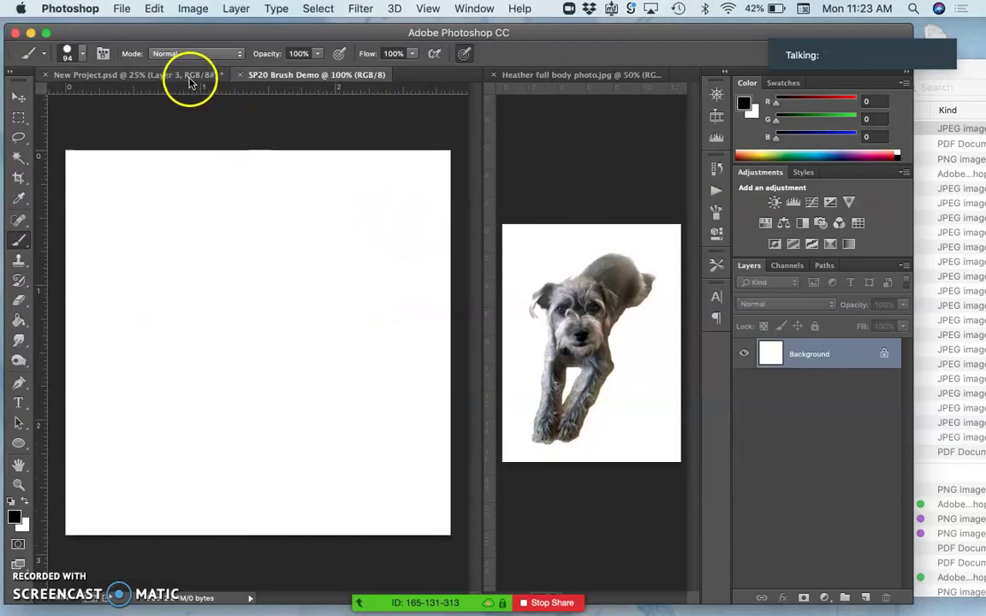
Back on the SP20 Brush Demo canvas, dab two black dots with an 81 px brush.
{"action": "left_click", "coordinate": [190, 75]}
{"action": "left_click", "coordinate": [291, 75]}
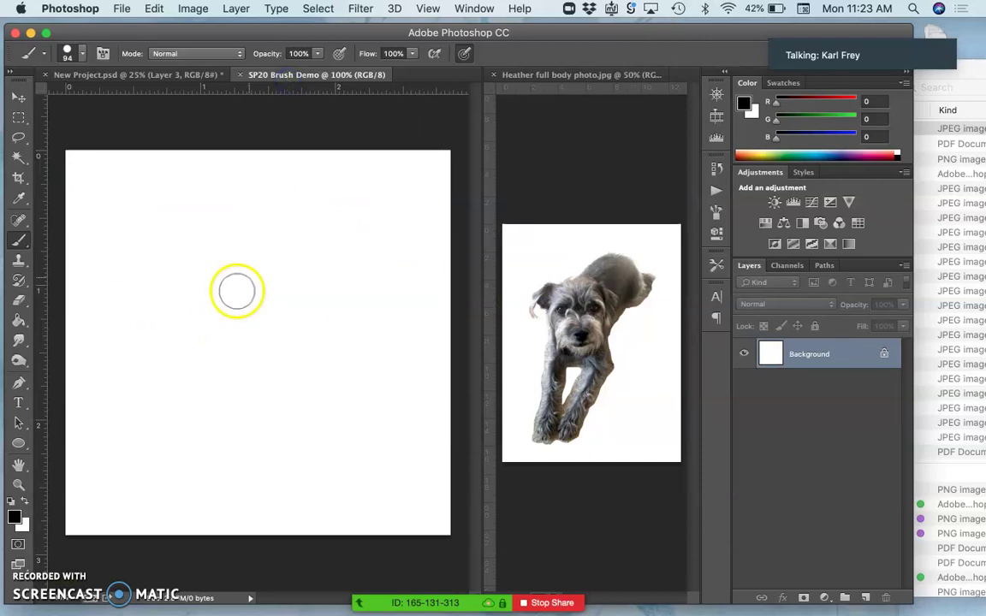
{"action": "left_click", "coordinate": [82, 53]}
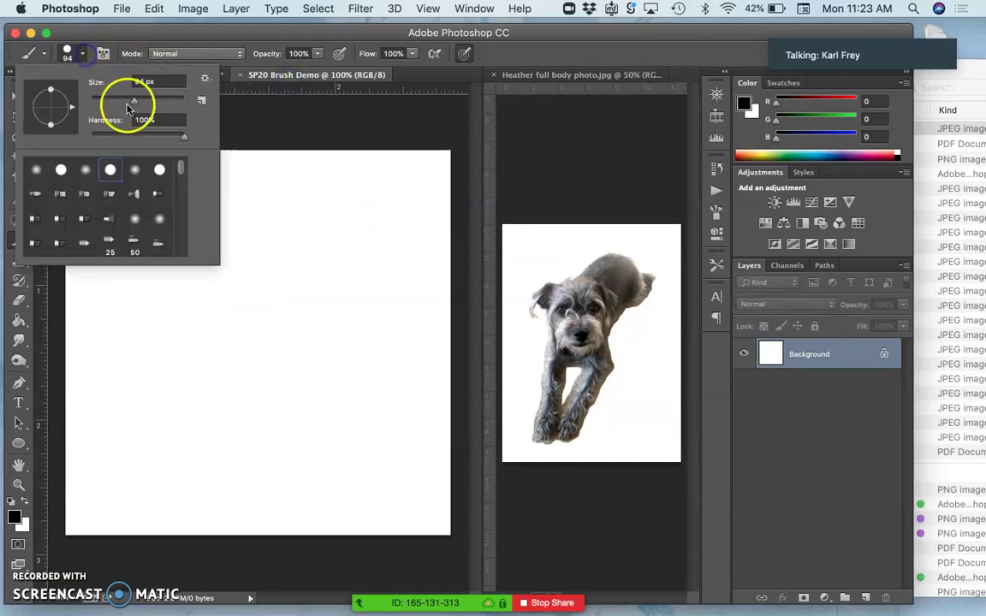
{"action": "left_click_drag", "start_coordinate": [127, 108], "coordinate": [121, 99]}
{"action": "left_click", "coordinate": [329, 209]}
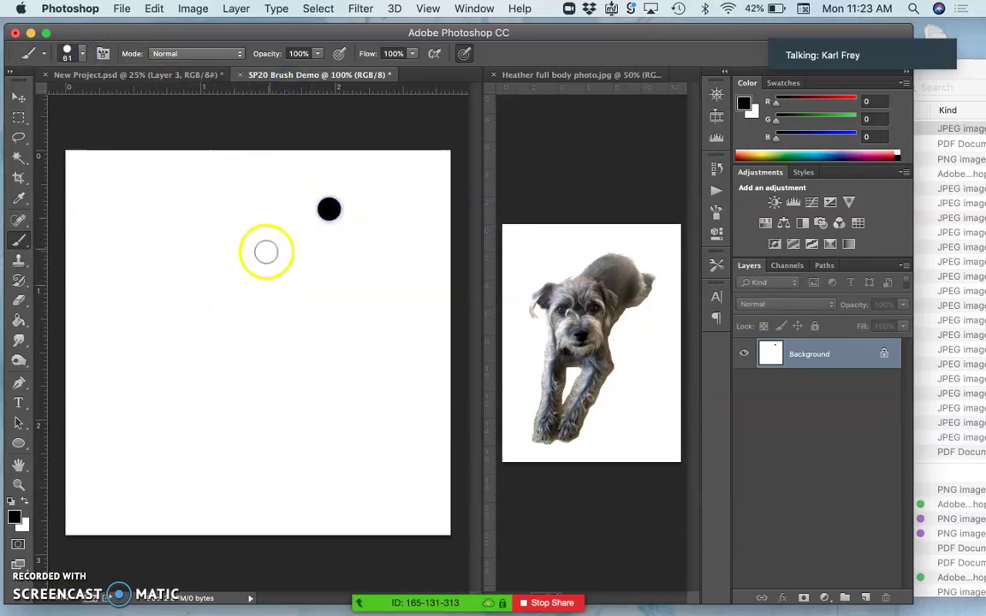
{"action": "left_click", "coordinate": [267, 252]}
Shrink the brush to 29 px and scribble black zigzags, mostly over the canvas's left side.
{"action": "left_click", "coordinate": [81, 54]}
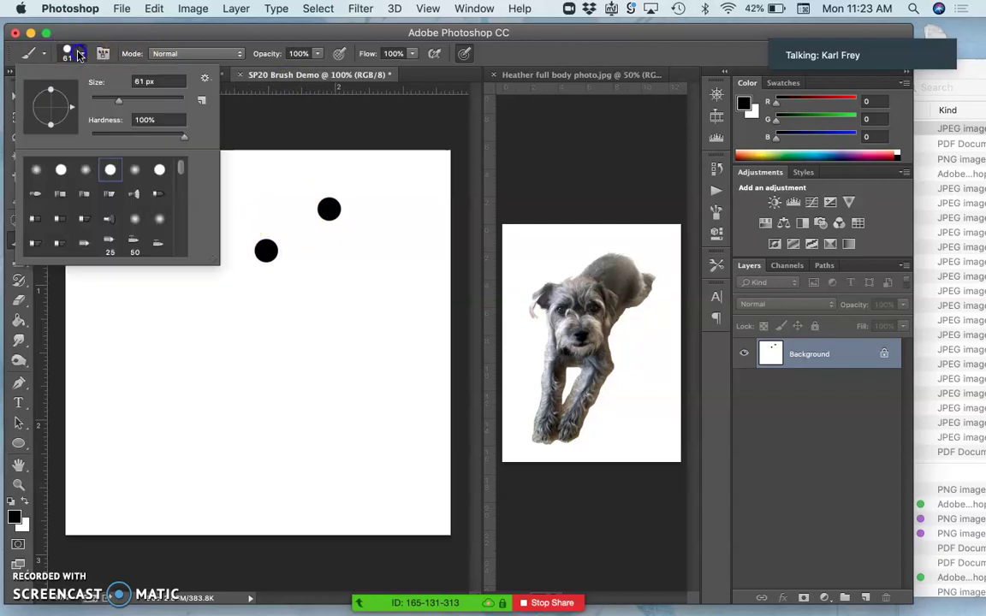
{"action": "left_click_drag", "start_coordinate": [101, 93], "coordinate": [92, 96]}
{"action": "mouse_move", "coordinate": [253, 206]}
{"action": "left_mouse_down"}
{"action": "mouse_move", "coordinate": [205, 244]}
{"action": "mouse_move", "coordinate": [221, 281]}
{"action": "mouse_move", "coordinate": [298, 295]}
{"action": "mouse_move", "coordinate": [427, 246]}
{"action": "mouse_move", "coordinate": [419, 306]}
{"action": "mouse_move", "coordinate": [315, 438]}
{"action": "mouse_move", "coordinate": [320, 447]}
{"action": "mouse_move", "coordinate": [393, 433]}
{"action": "mouse_move", "coordinate": [411, 471]}
{"action": "mouse_move", "coordinate": [360, 503]}
{"action": "left_mouse_up"}
{"action": "mouse_move", "coordinate": [260, 495]}
{"action": "left_mouse_down"}
{"action": "mouse_move", "coordinate": [230, 497]}
{"action": "mouse_move", "coordinate": [208, 466]}
{"action": "mouse_move", "coordinate": [211, 436]}
{"action": "mouse_move", "coordinate": [135, 393]}
{"action": "mouse_move", "coordinate": [195, 299]}
{"action": "left_mouse_up"}
{"action": "left_click", "coordinate": [142, 326]}
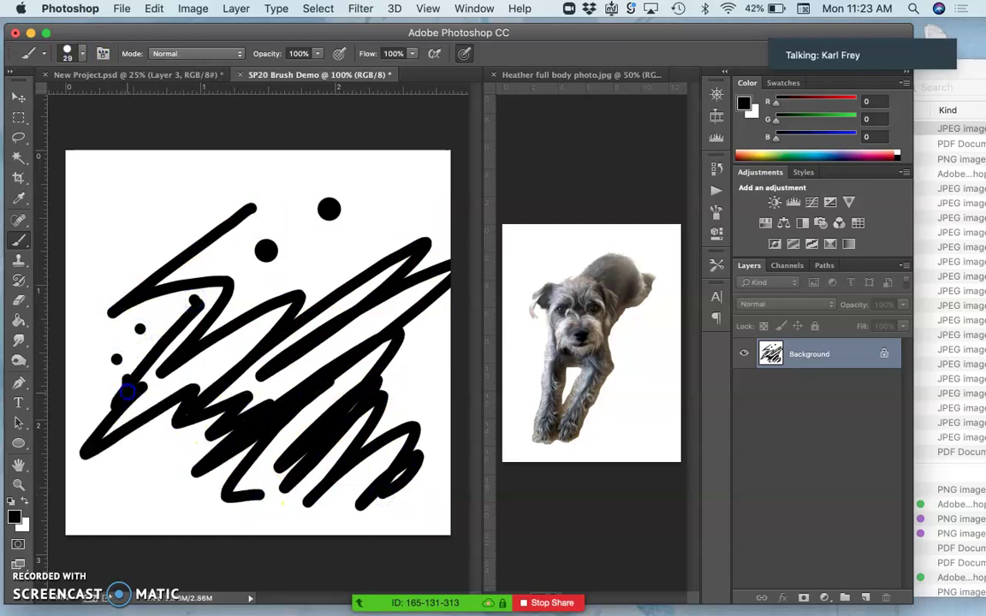
{"action": "mouse_move", "coordinate": [109, 432]}
{"action": "left_mouse_down"}
{"action": "mouse_move", "coordinate": [151, 439]}
{"action": "mouse_move", "coordinate": [224, 400]}
{"action": "mouse_move", "coordinate": [216, 460]}
{"action": "mouse_move", "coordinate": [169, 508]}
{"action": "mouse_move", "coordinate": [173, 473]}
{"action": "mouse_move", "coordinate": [145, 478]}
{"action": "mouse_move", "coordinate": [185, 438]}
{"action": "mouse_move", "coordinate": [178, 363]}
{"action": "left_mouse_up"}
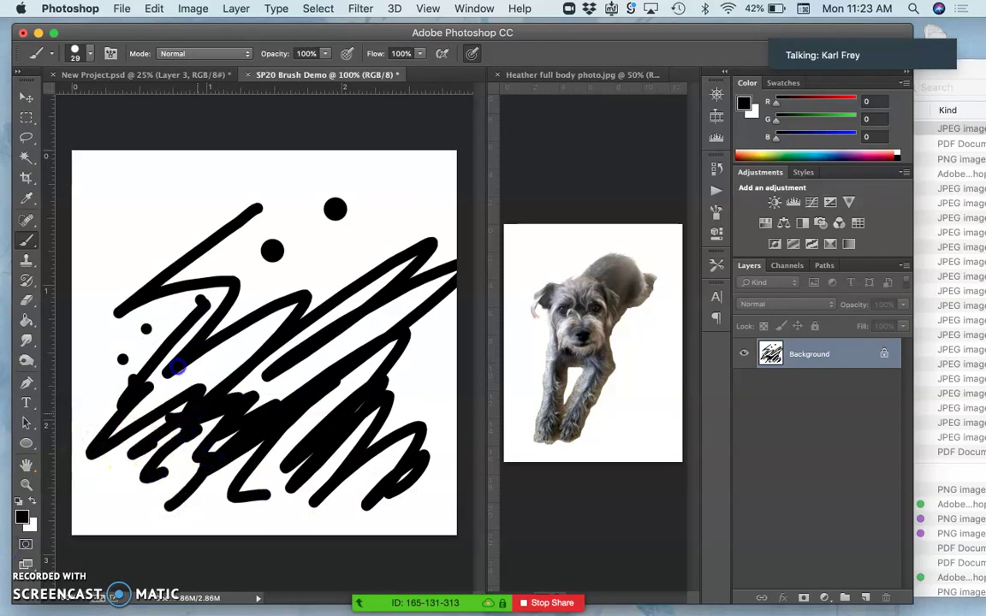
{"action": "mouse_move", "coordinate": [269, 308]}
{"action": "left_mouse_down"}
{"action": "mouse_move", "coordinate": [315, 271]}
{"action": "mouse_move", "coordinate": [292, 231]}
{"action": "mouse_move", "coordinate": [256, 262]}
{"action": "mouse_move", "coordinate": [251, 227]}
{"action": "mouse_move", "coordinate": [221, 256]}
{"action": "mouse_move", "coordinate": [245, 223]}
{"action": "mouse_move", "coordinate": [141, 250]}
{"action": "mouse_move", "coordinate": [166, 197]}
{"action": "mouse_move", "coordinate": [125, 176]}
{"action": "left_mouse_up"}
{"action": "left_click_drag", "start_coordinate": [107, 234], "coordinate": [111, 247]}
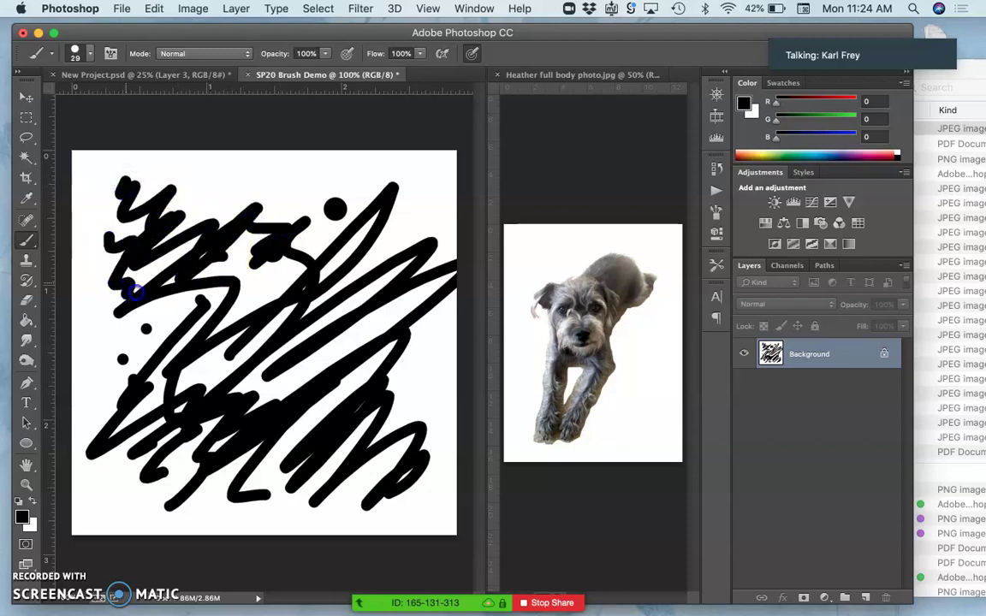
{"action": "mouse_move", "coordinate": [157, 327]}
{"action": "left_mouse_down"}
{"action": "mouse_move", "coordinate": [130, 356]}
{"action": "mouse_move", "coordinate": [187, 266]}
{"action": "left_mouse_up"}
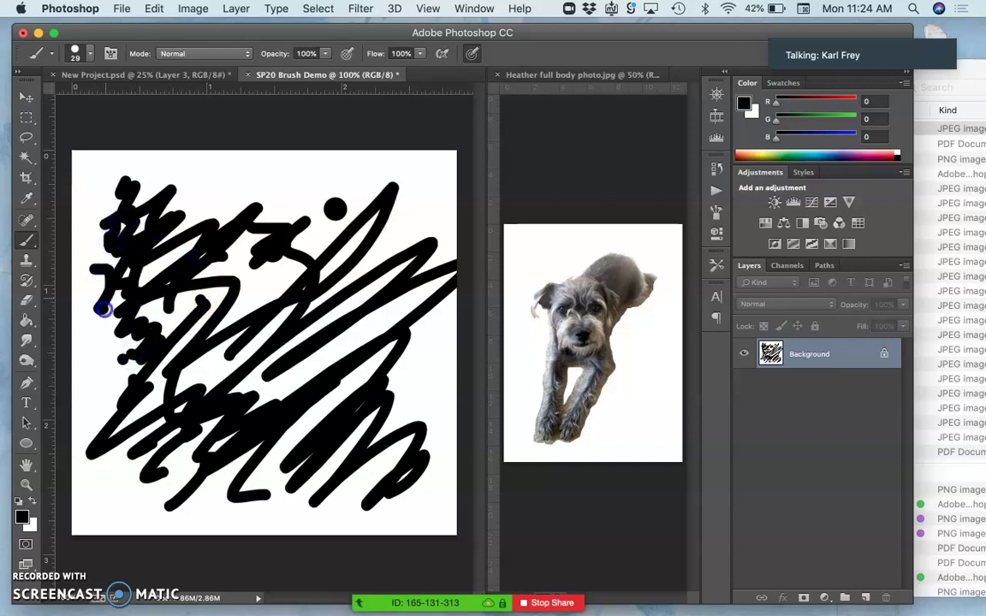
{"action": "mouse_move", "coordinate": [103, 309]}
{"action": "left_mouse_down"}
{"action": "mouse_move", "coordinate": [121, 352]}
{"action": "mouse_move", "coordinate": [166, 308]}
{"action": "left_mouse_up"}
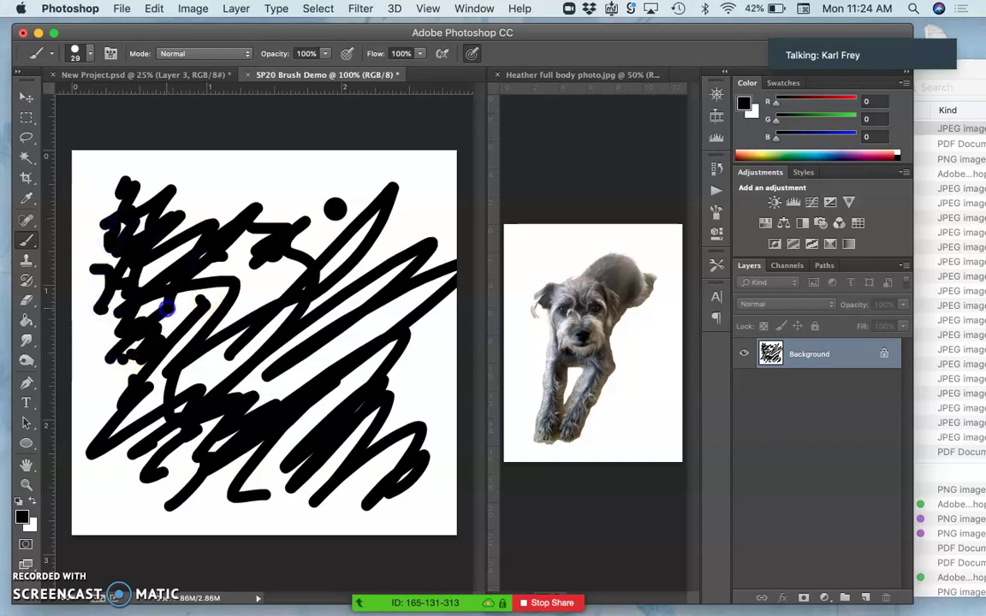
Enlarge the brush to 69 px and paint thick black strokes across the canvas middle.
{"action": "left_click", "coordinate": [89, 53]}
{"action": "left_click_drag", "start_coordinate": [116, 97], "coordinate": [129, 96]}
{"action": "left_click", "coordinate": [280, 139]}
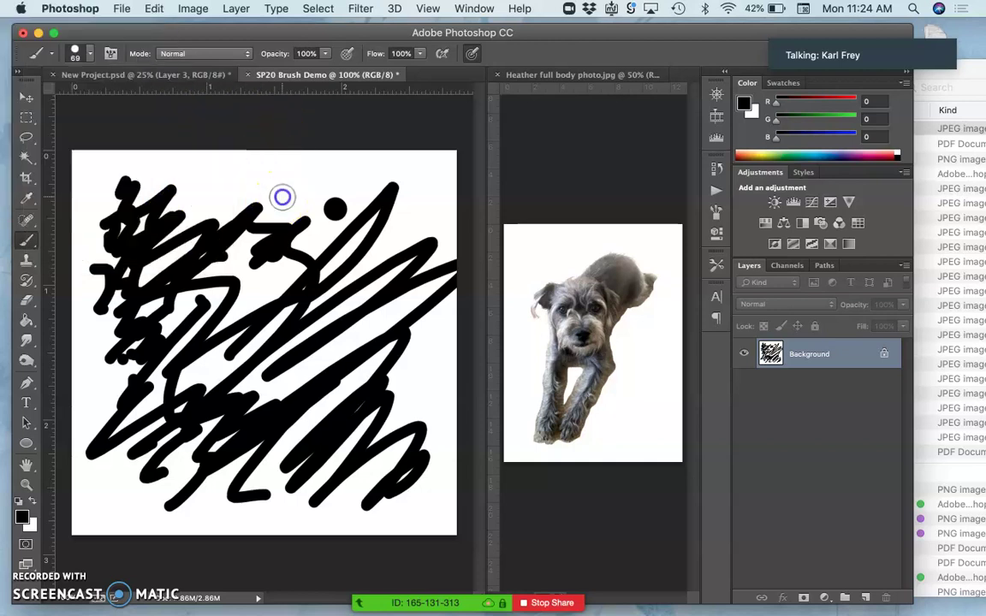
{"action": "mouse_move", "coordinate": [282, 196]}
{"action": "left_mouse_down"}
{"action": "mouse_move", "coordinate": [272, 242]}
{"action": "mouse_move", "coordinate": [282, 316]}
{"action": "mouse_move", "coordinate": [325, 353]}
{"action": "mouse_move", "coordinate": [224, 308]}
{"action": "mouse_move", "coordinate": [220, 326]}
{"action": "mouse_move", "coordinate": [321, 357]}
{"action": "mouse_move", "coordinate": [317, 441]}
{"action": "left_mouse_up"}
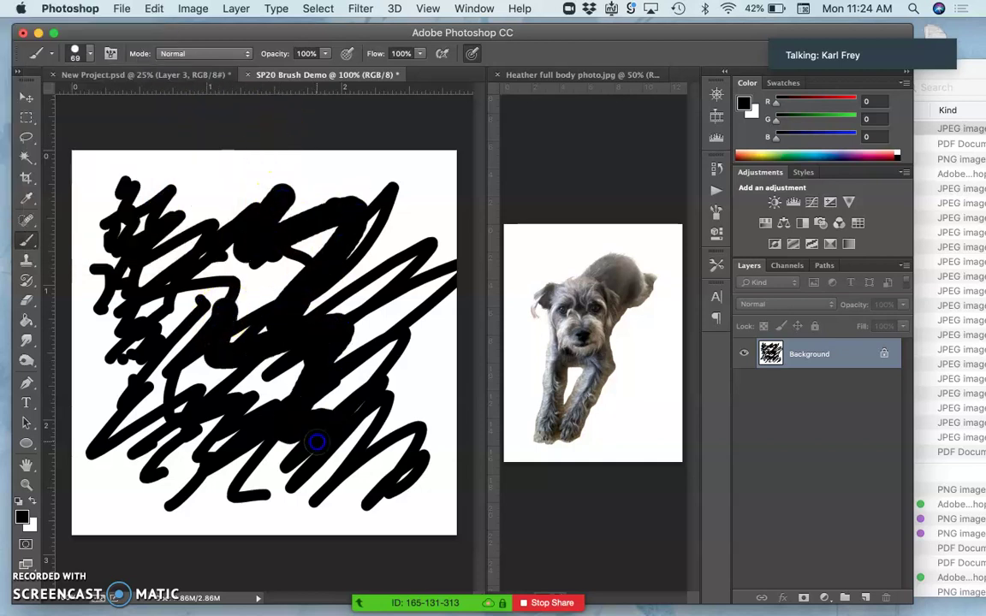
{"action": "mouse_move", "coordinate": [324, 488]}
{"action": "left_mouse_down"}
{"action": "mouse_move", "coordinate": [369, 515]}
{"action": "mouse_move", "coordinate": [417, 374]}
{"action": "mouse_move", "coordinate": [386, 336]}
{"action": "mouse_move", "coordinate": [398, 295]}
{"action": "left_mouse_up"}
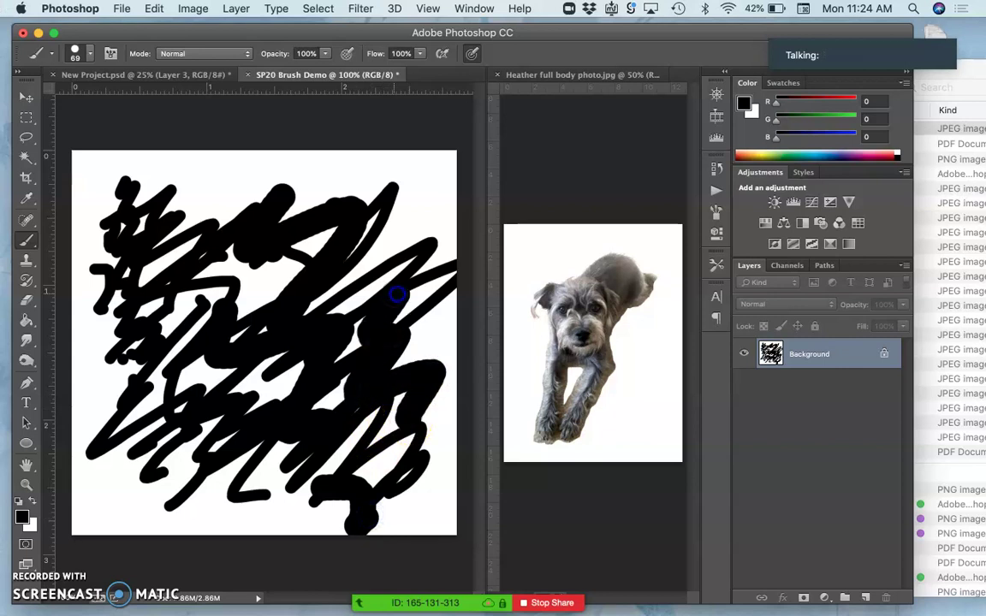
Shrink the brush to 32 px and paint a diagonal black stroke down-left.
{"action": "left_click", "coordinate": [93, 55]}
{"action": "left_click_drag", "start_coordinate": [116, 88], "coordinate": [106, 88]}
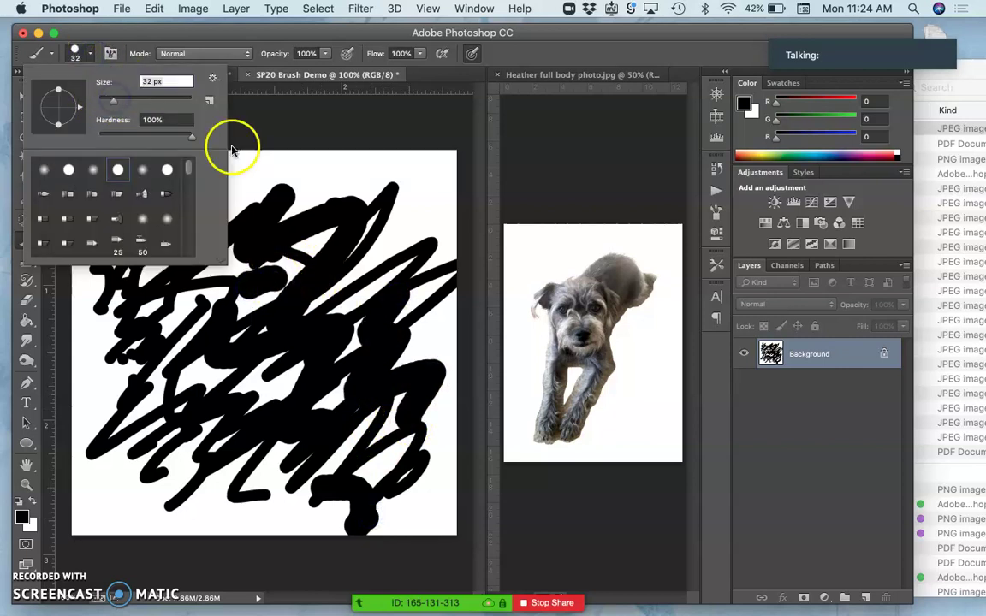
{"action": "left_click", "coordinate": [250, 188]}
{"action": "left_click_drag", "start_coordinate": [249, 188], "coordinate": [192, 218]}
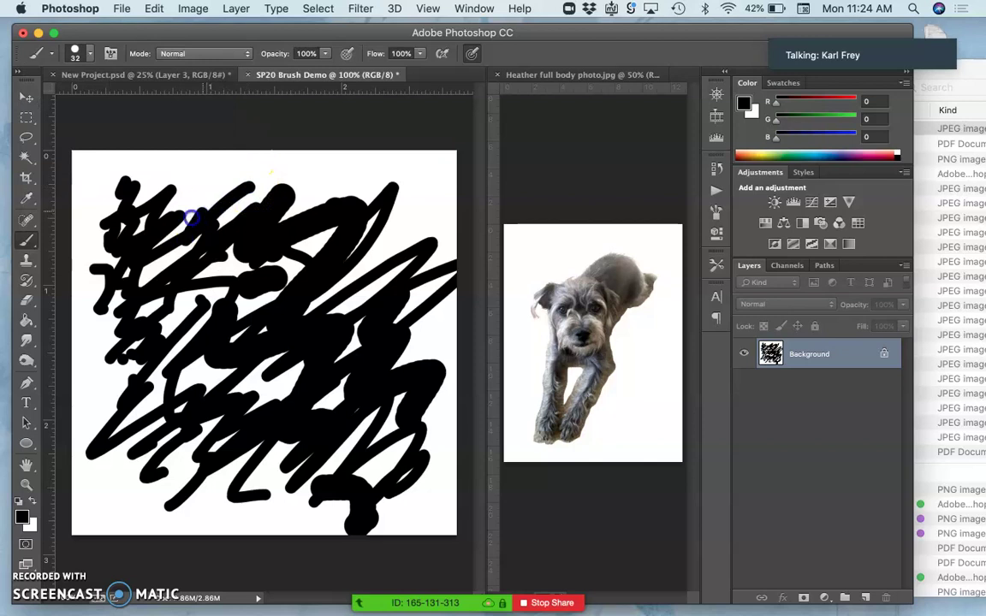
Shrink the brush to 11 px and scribble thin black lines across the upper canvas.
{"action": "left_click", "coordinate": [90, 55]}
{"action": "left_click_drag", "start_coordinate": [105, 102], "coordinate": [85, 100]}
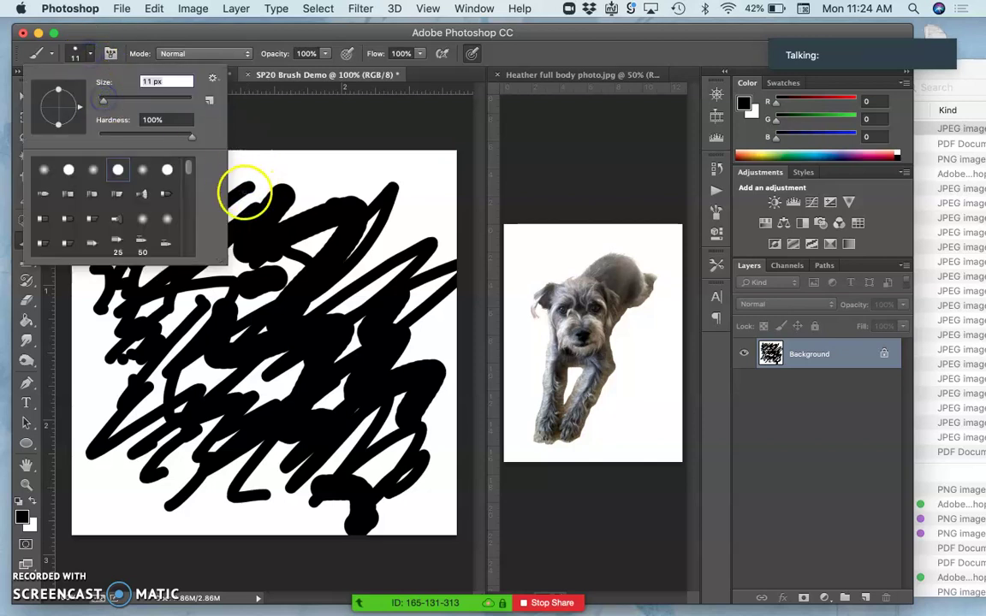
{"action": "left_click", "coordinate": [202, 233]}
{"action": "mouse_move", "coordinate": [202, 233]}
{"action": "left_mouse_down"}
{"action": "mouse_move", "coordinate": [208, 180]}
{"action": "mouse_move", "coordinate": [155, 210]}
{"action": "mouse_move", "coordinate": [161, 193]}
{"action": "mouse_move", "coordinate": [142, 186]}
{"action": "mouse_move", "coordinate": [181, 221]}
{"action": "mouse_move", "coordinate": [270, 254]}
{"action": "mouse_move", "coordinate": [285, 300]}
{"action": "mouse_move", "coordinate": [340, 254]}
{"action": "mouse_move", "coordinate": [86, 354]}
{"action": "mouse_move", "coordinate": [92, 396]}
{"action": "mouse_move", "coordinate": [112, 387]}
{"action": "mouse_move", "coordinate": [96, 365]}
{"action": "mouse_move", "coordinate": [89, 308]}
{"action": "mouse_move", "coordinate": [127, 291]}
{"action": "mouse_move", "coordinate": [228, 349]}
{"action": "mouse_move", "coordinate": [291, 328]}
{"action": "left_mouse_up"}
{"action": "left_click_drag", "start_coordinate": [313, 257], "coordinate": [291, 195]}
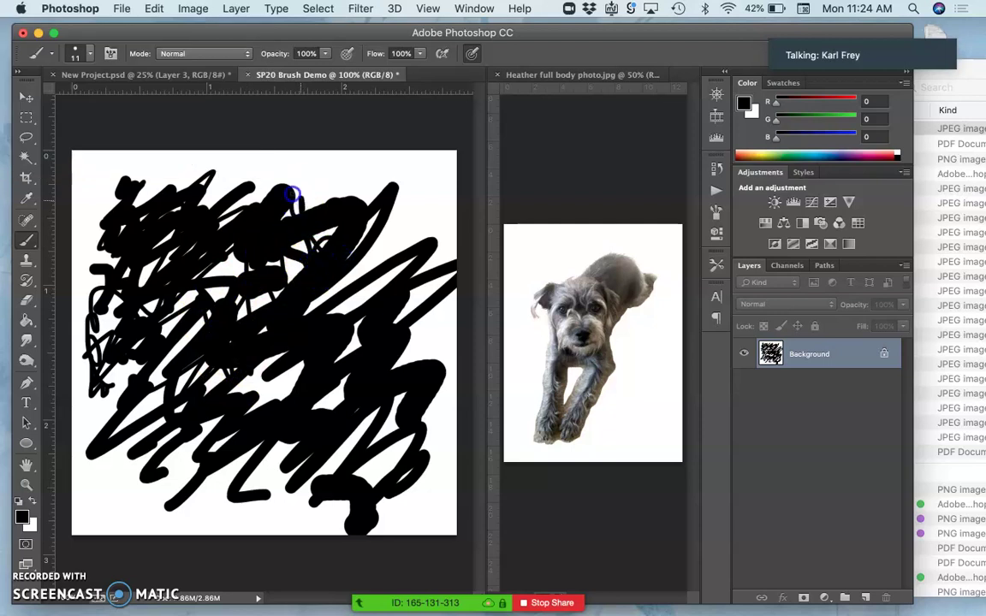
{"action": "mouse_move", "coordinate": [396, 198]}
{"action": "left_mouse_down"}
{"action": "mouse_move", "coordinate": [398, 248]}
{"action": "mouse_move", "coordinate": [313, 267]}
{"action": "mouse_move", "coordinate": [365, 286]}
{"action": "left_mouse_up"}
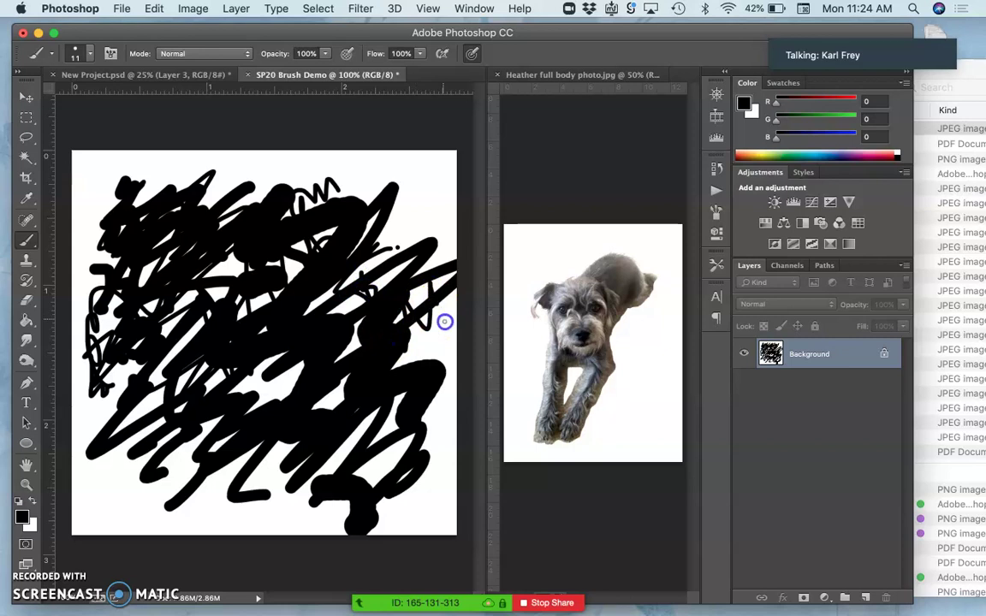
Fill the right gap and lower area with more thin black squiggles.
{"action": "left_click_drag", "start_coordinate": [412, 350], "coordinate": [416, 339]}
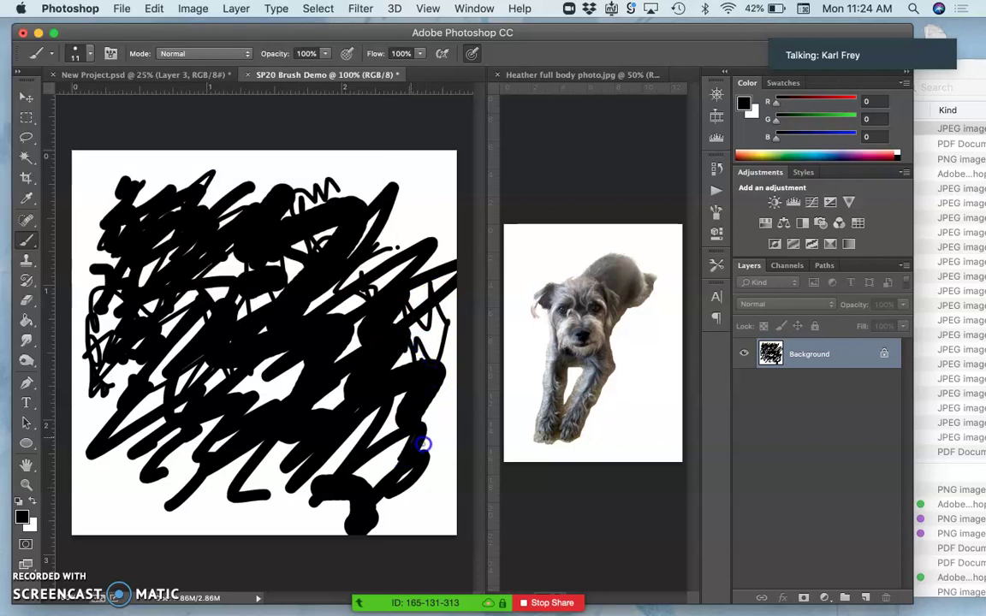
{"action": "mouse_move", "coordinate": [341, 491]}
{"action": "left_mouse_down"}
{"action": "mouse_move", "coordinate": [277, 461]}
{"action": "mouse_move", "coordinate": [264, 428]}
{"action": "mouse_move", "coordinate": [280, 380]}
{"action": "left_mouse_up"}
{"action": "mouse_move", "coordinate": [174, 445]}
{"action": "left_mouse_down"}
{"action": "mouse_move", "coordinate": [191, 469]}
{"action": "mouse_move", "coordinate": [177, 479]}
{"action": "mouse_move", "coordinate": [183, 458]}
{"action": "left_mouse_up"}
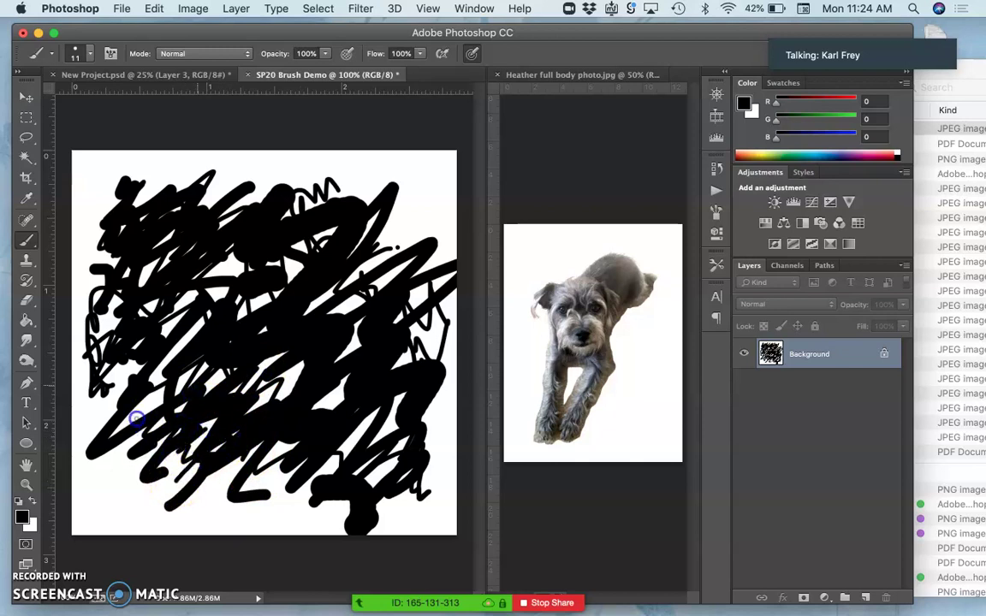
{"action": "mouse_move", "coordinate": [137, 418]}
{"action": "left_mouse_down"}
{"action": "mouse_move", "coordinate": [185, 355]}
{"action": "mouse_move", "coordinate": [151, 367]}
{"action": "mouse_move", "coordinate": [184, 304]}
{"action": "left_mouse_up"}
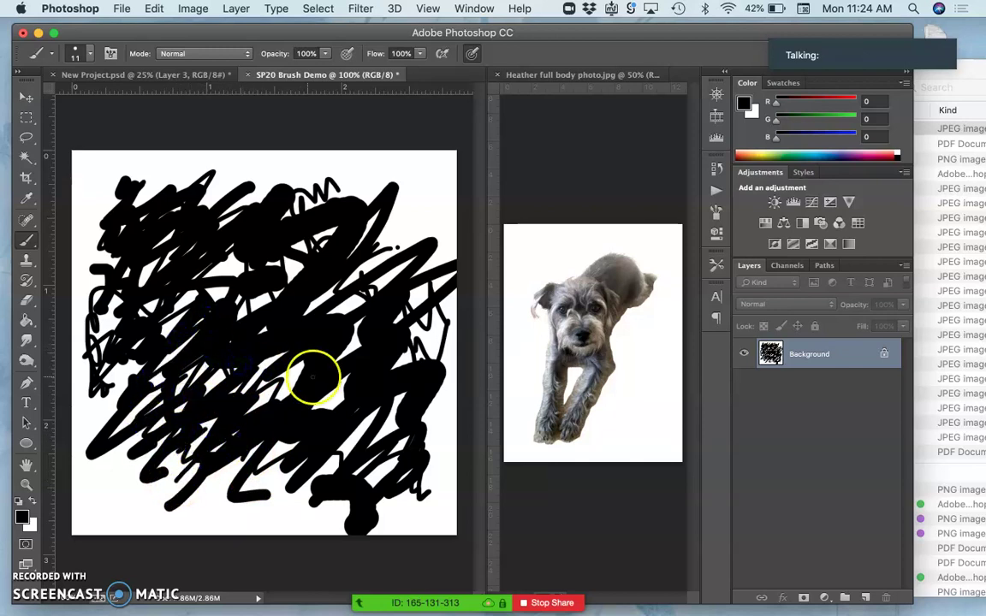
{"action": "left_click_drag", "start_coordinate": [290, 432], "coordinate": [330, 481]}
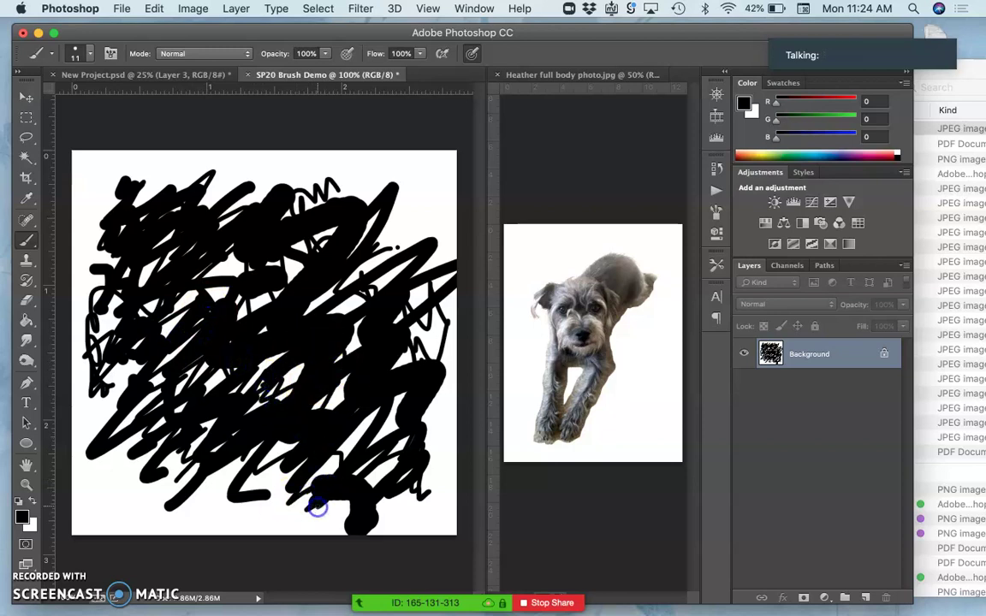
Make white the foreground colour and paint white lines through the scribble's top, bottom and middle.
{"action": "left_click", "coordinate": [29, 300]}
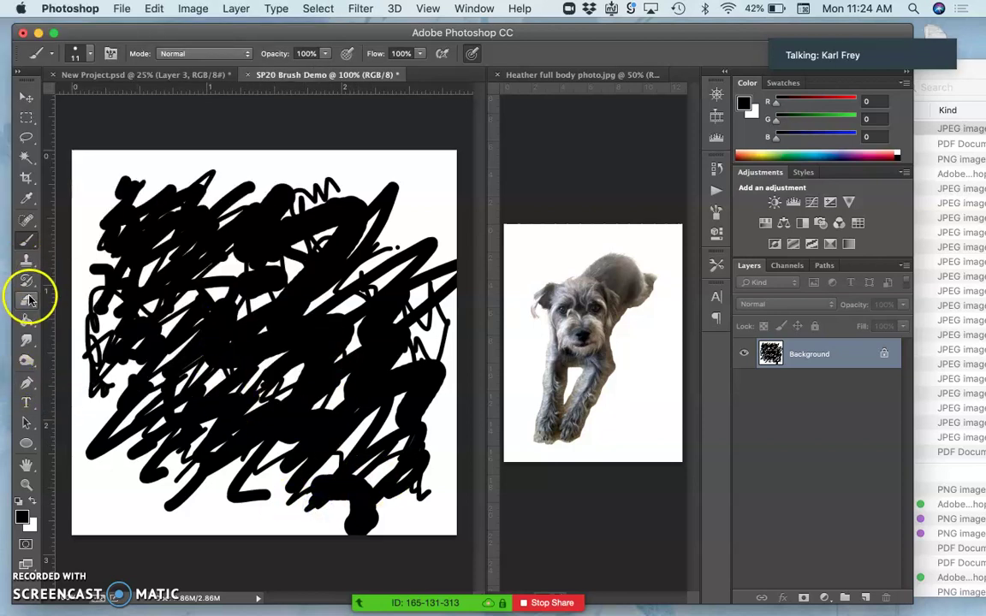
{"action": "left_click", "coordinate": [32, 502]}
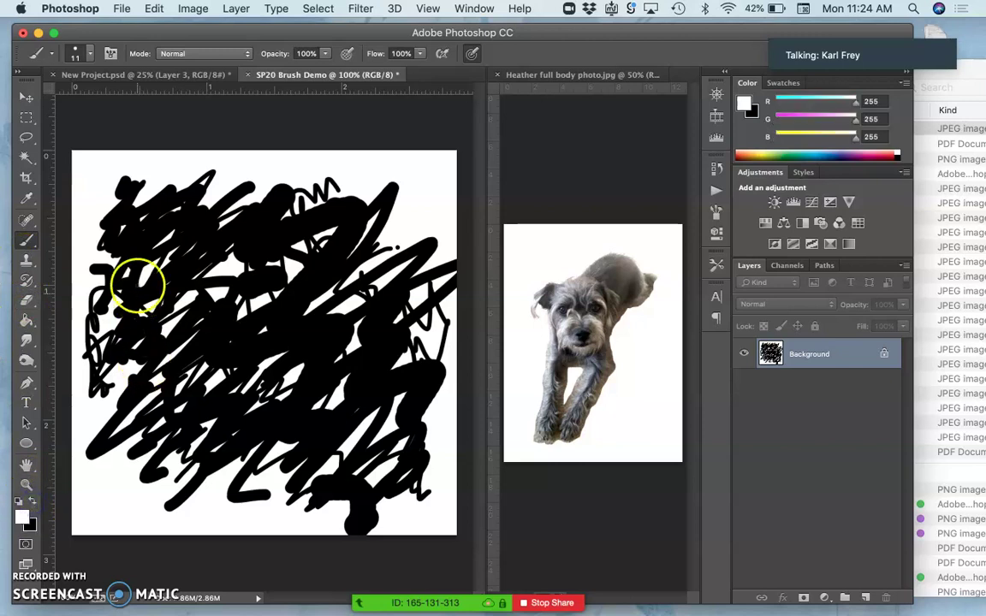
{"action": "mouse_move", "coordinate": [226, 203]}
{"action": "left_mouse_down"}
{"action": "mouse_move", "coordinate": [244, 238]}
{"action": "mouse_move", "coordinate": [231, 264]}
{"action": "left_mouse_up"}
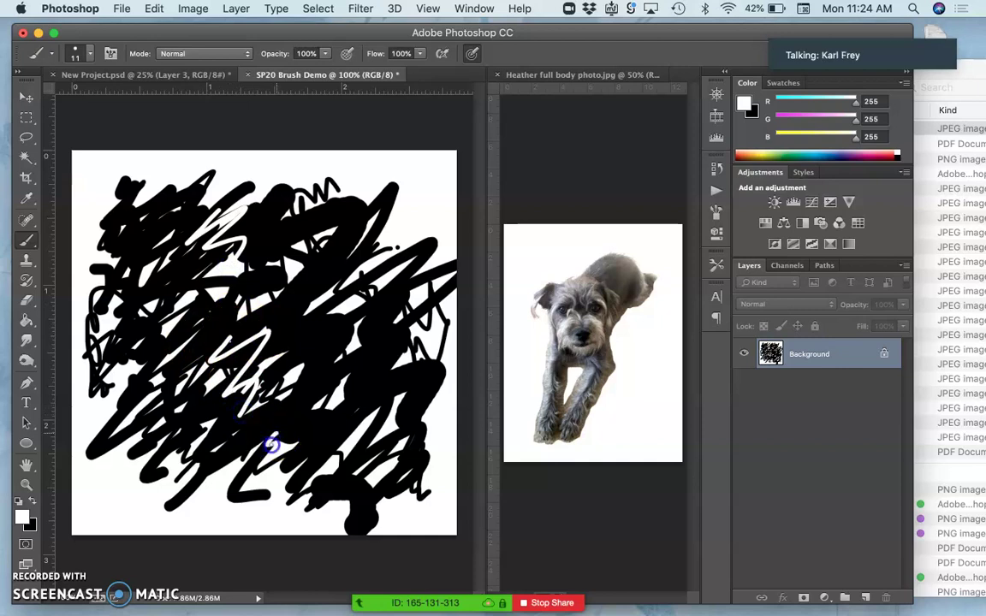
{"action": "mouse_move", "coordinate": [333, 479]}
{"action": "left_mouse_down"}
{"action": "mouse_move", "coordinate": [365, 475]}
{"action": "mouse_move", "coordinate": [376, 511]}
{"action": "left_mouse_up"}
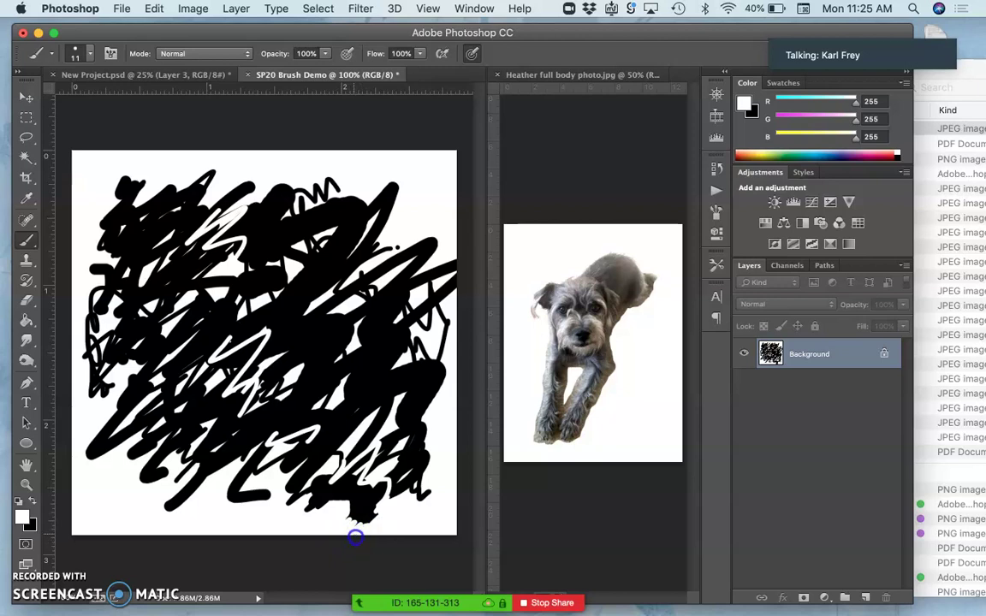
{"action": "mouse_move", "coordinate": [260, 334]}
{"action": "left_mouse_down"}
{"action": "mouse_move", "coordinate": [275, 306]}
{"action": "mouse_move", "coordinate": [271, 274]}
{"action": "mouse_move", "coordinate": [301, 267]}
{"action": "left_mouse_up"}
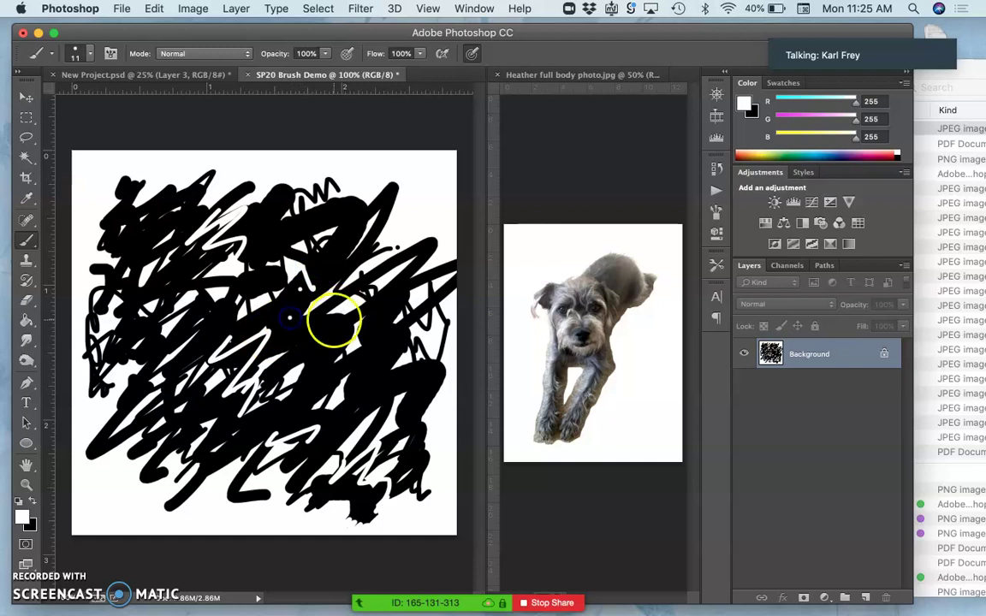
{"action": "mouse_move", "coordinate": [289, 316]}
{"action": "left_mouse_down"}
{"action": "mouse_move", "coordinate": [289, 306]}
{"action": "mouse_move", "coordinate": [259, 318]}
{"action": "left_mouse_up"}
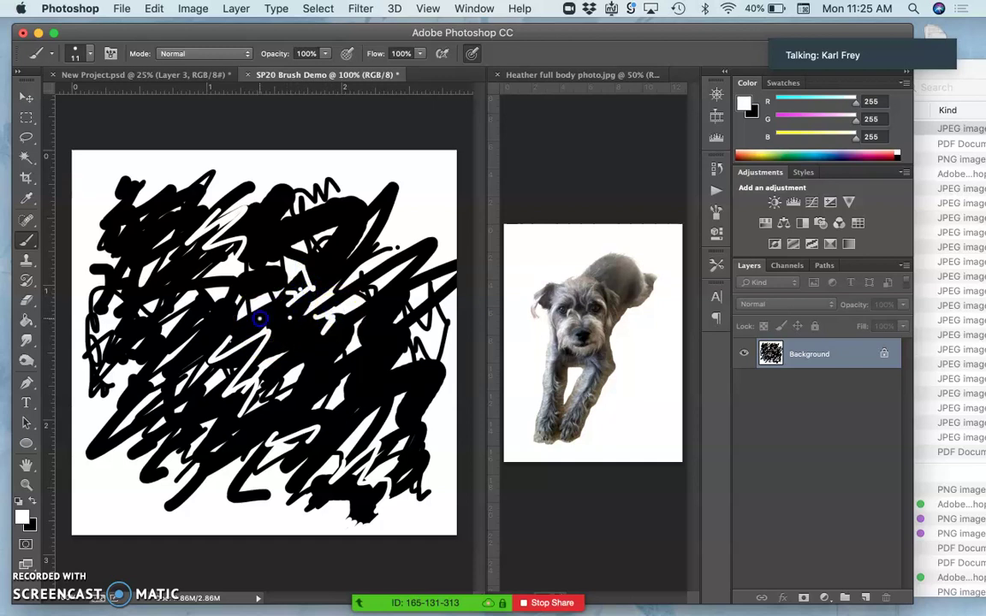
Add more white marks in the upper middle, left-middle, top and right of the scribble.
{"action": "mouse_move", "coordinate": [272, 224]}
{"action": "left_mouse_down"}
{"action": "mouse_move", "coordinate": [253, 231]}
{"action": "mouse_move", "coordinate": [262, 238]}
{"action": "left_mouse_up"}
{"action": "right_click", "coordinate": [270, 244]}
{"action": "left_click", "coordinate": [244, 254]}
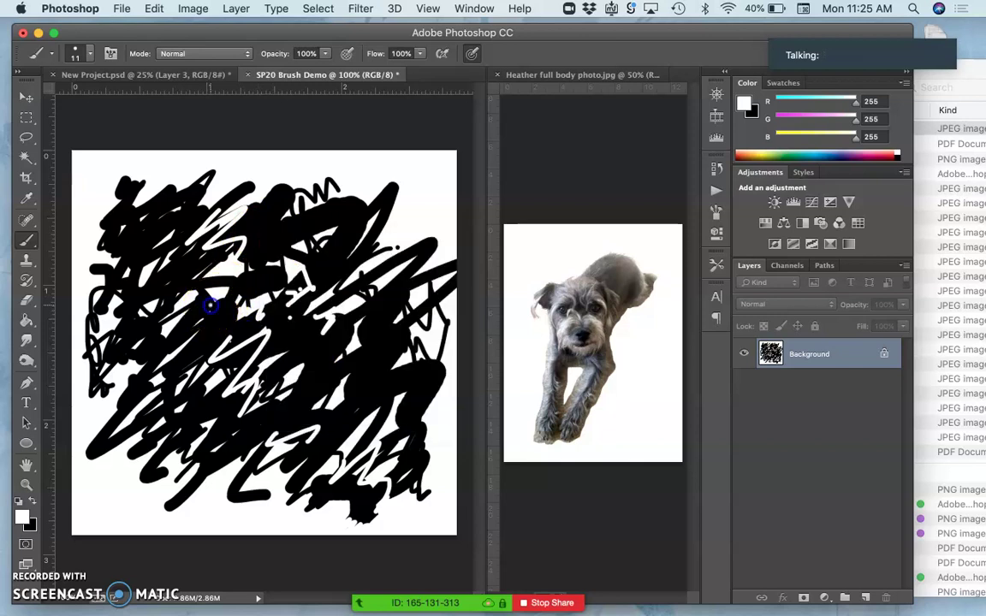
{"action": "left_click_drag", "start_coordinate": [179, 325], "coordinate": [200, 332]}
{"action": "mouse_move", "coordinate": [289, 186]}
{"action": "left_mouse_down"}
{"action": "mouse_move", "coordinate": [293, 209]}
{"action": "mouse_move", "coordinate": [264, 238]}
{"action": "mouse_move", "coordinate": [276, 229]}
{"action": "left_mouse_up"}
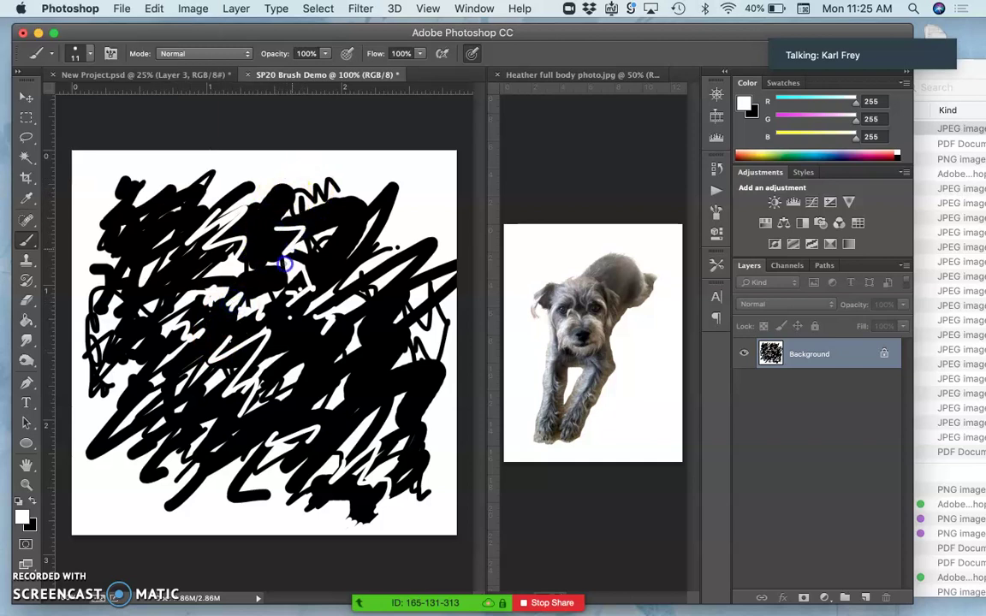
{"action": "mouse_move", "coordinate": [414, 288]}
{"action": "left_mouse_down"}
{"action": "mouse_move", "coordinate": [371, 332]}
{"action": "mouse_move", "coordinate": [393, 345]}
{"action": "mouse_move", "coordinate": [397, 367]}
{"action": "mouse_move", "coordinate": [299, 341]}
{"action": "left_mouse_up"}
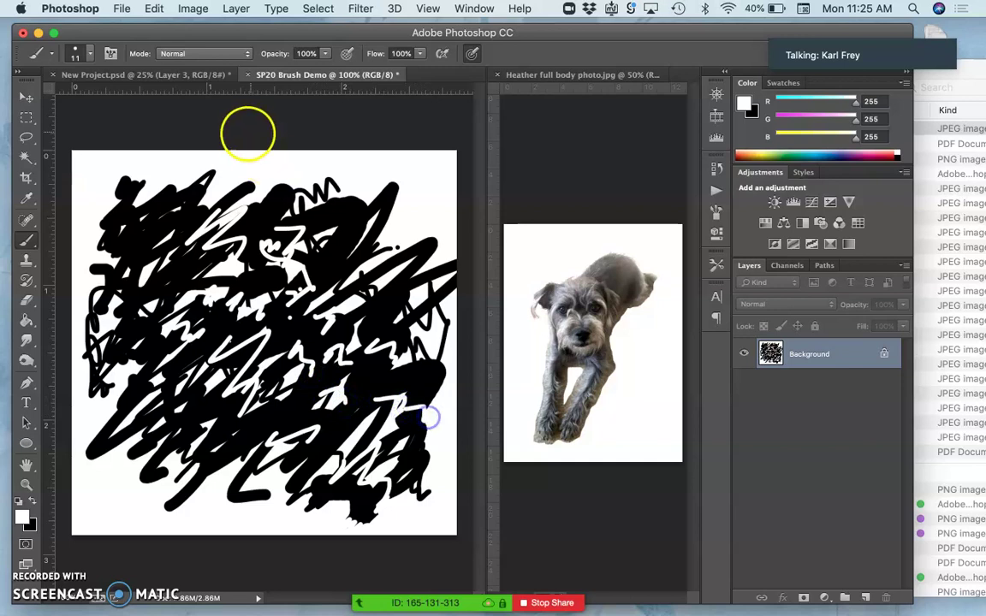
Enlarge the brush to 59 px and stamp white dots across the middle of the scribble.
{"action": "left_click", "coordinate": [86, 53]}
{"action": "left_click", "coordinate": [125, 98]}
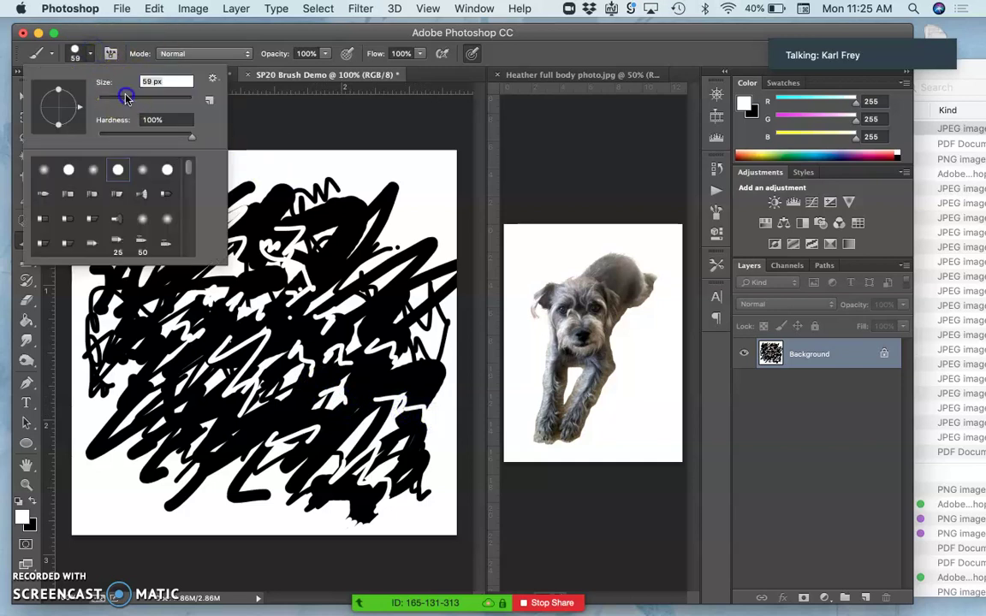
{"action": "left_click", "coordinate": [288, 178]}
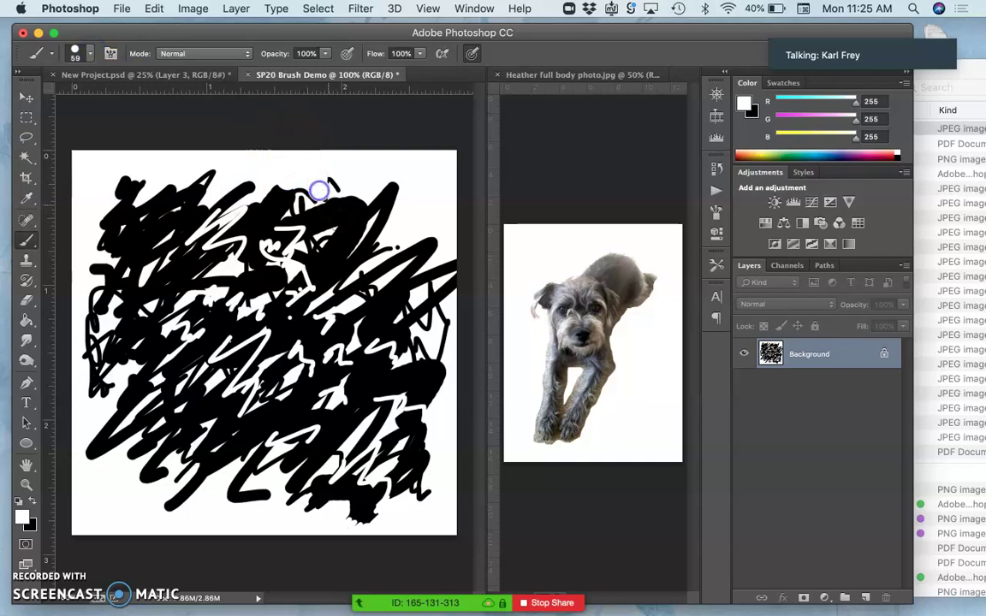
{"action": "left_click", "coordinate": [326, 293]}
{"action": "left_click", "coordinate": [365, 286]}
{"action": "left_click", "coordinate": [267, 406]}
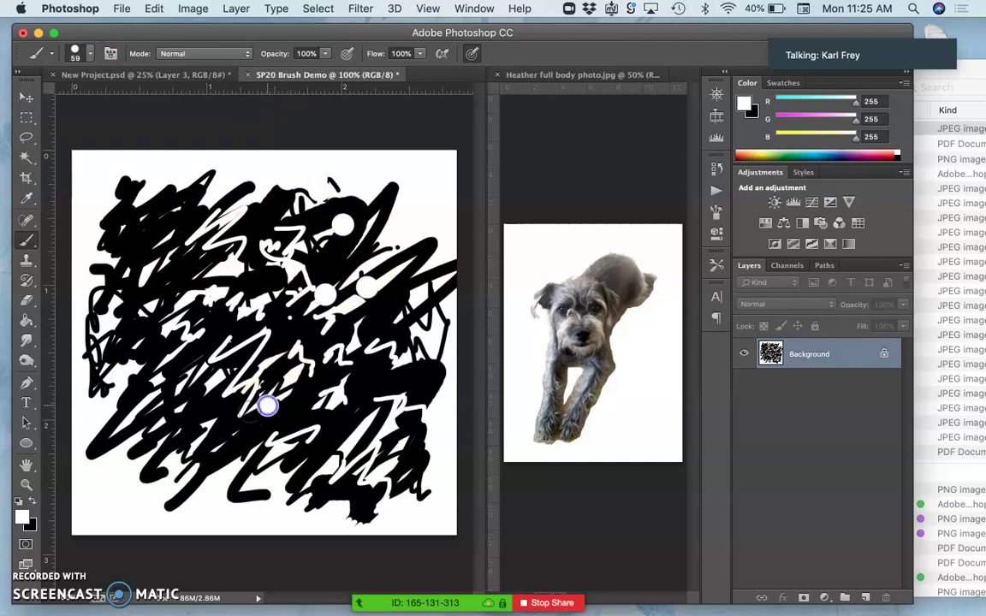
{"action": "left_click", "coordinate": [161, 423]}
Stamp more white dots along the left side, centre and bottom.
{"action": "left_click", "coordinate": [156, 370]}
{"action": "left_click", "coordinate": [109, 317]}
{"action": "left_click", "coordinate": [147, 260]}
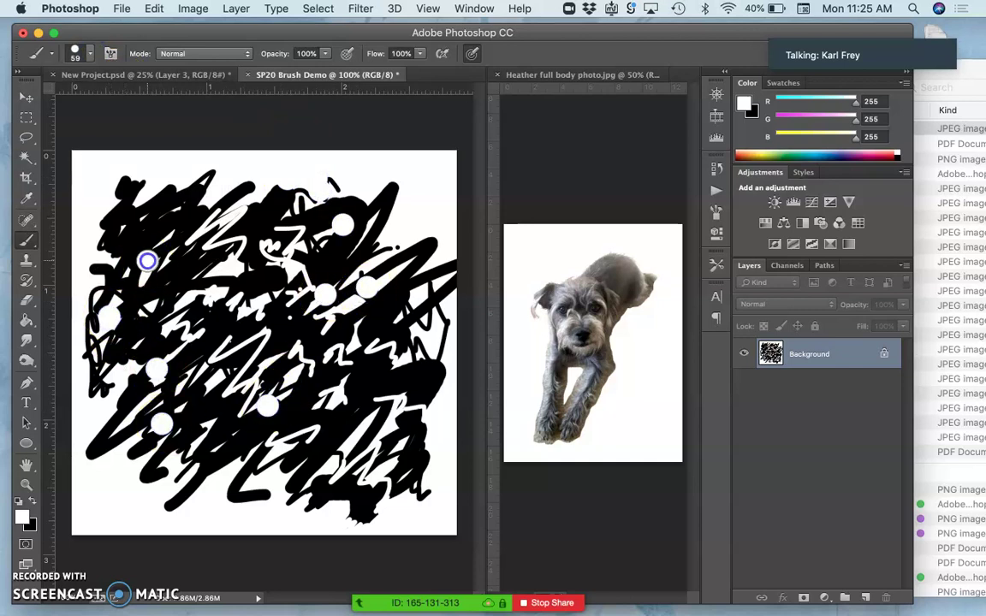
{"action": "left_click", "coordinate": [227, 339]}
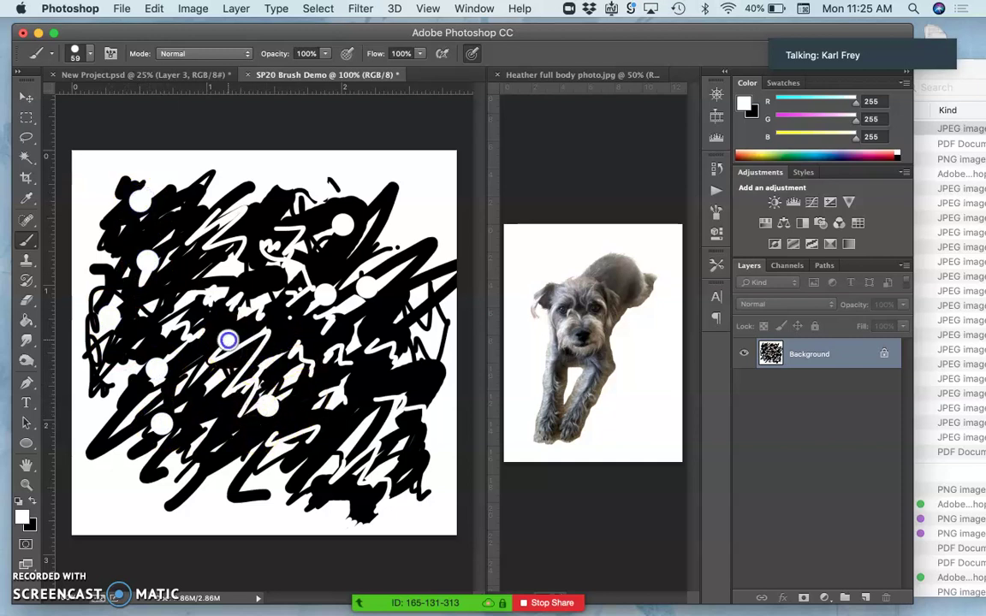
{"action": "left_click", "coordinate": [355, 445]}
{"action": "left_click", "coordinate": [302, 471]}
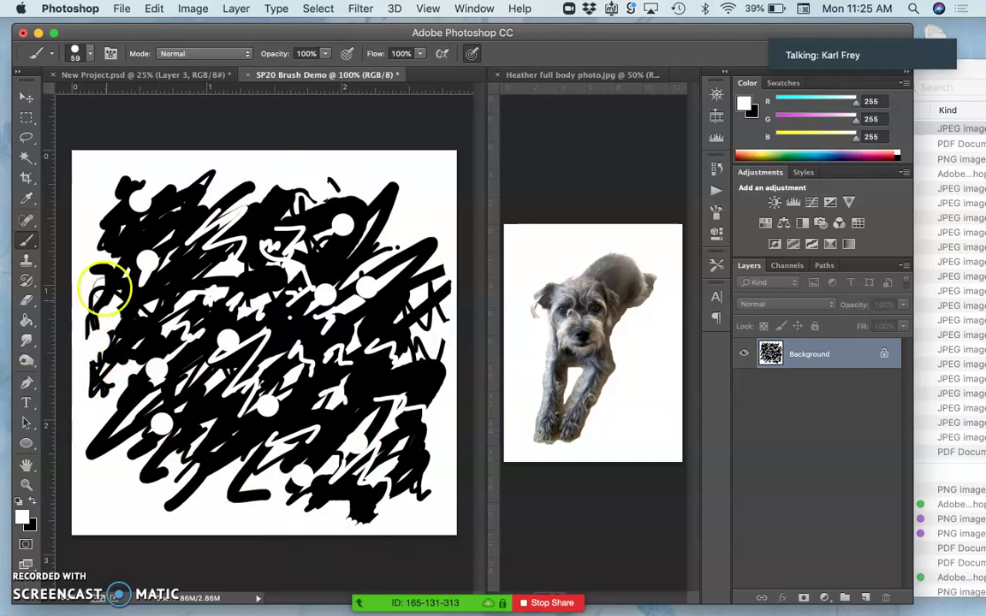
Define the scribble as a new brush preset named SP20 Brush Demo.
{"action": "left_click", "coordinate": [154, 8]}
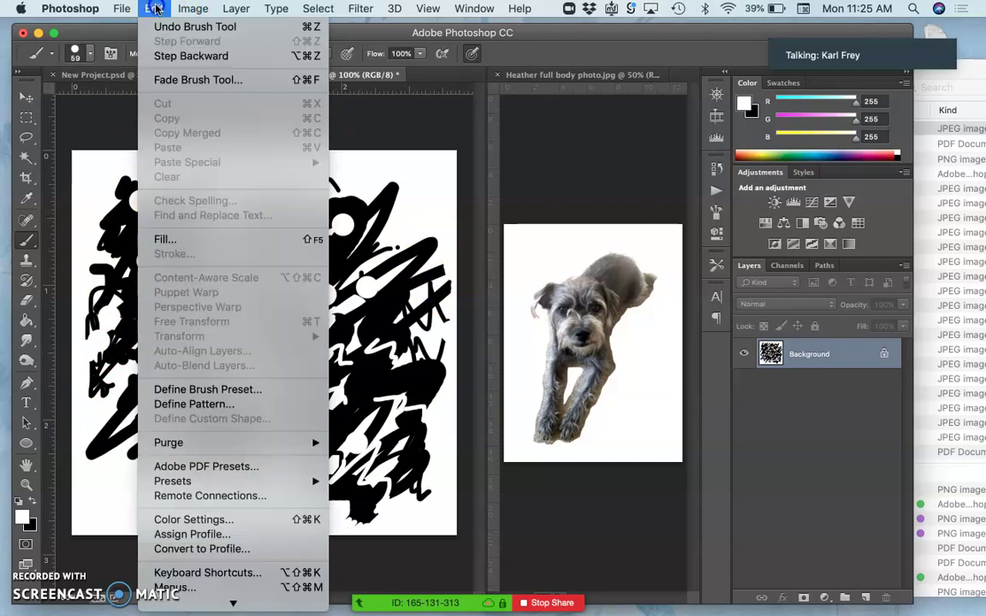
{"action": "left_click", "coordinate": [222, 391]}
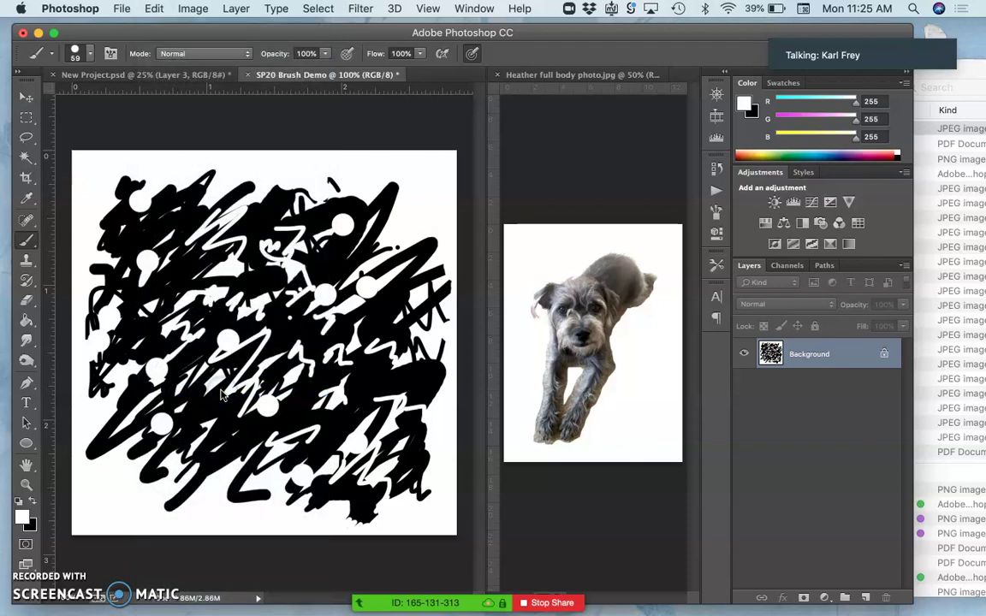
{"action": "left_click", "coordinate": [486, 289]}
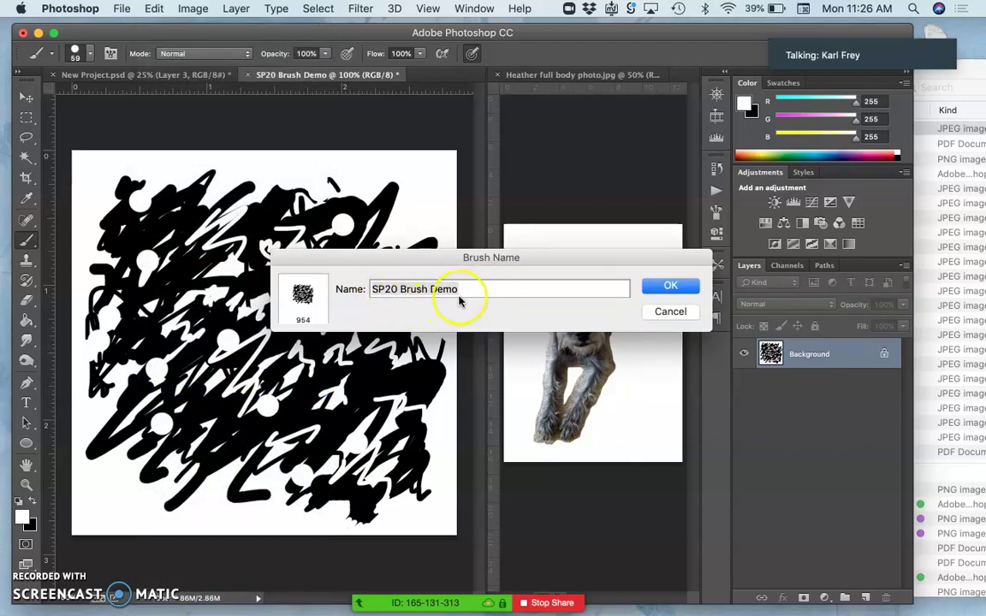
{"action": "left_click", "coordinate": [496, 290]}
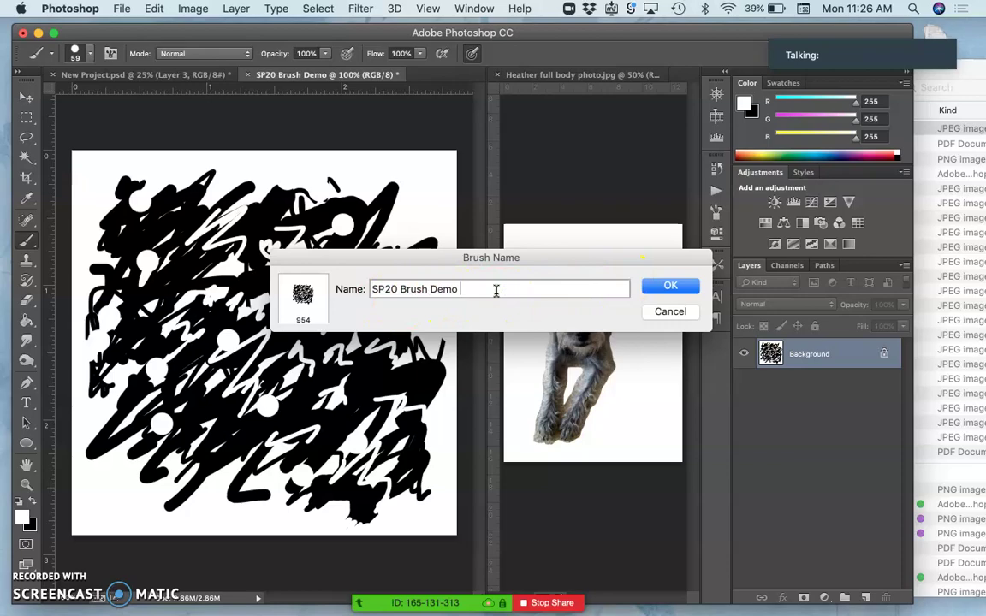
{"action": "left_click", "coordinate": [673, 288]}
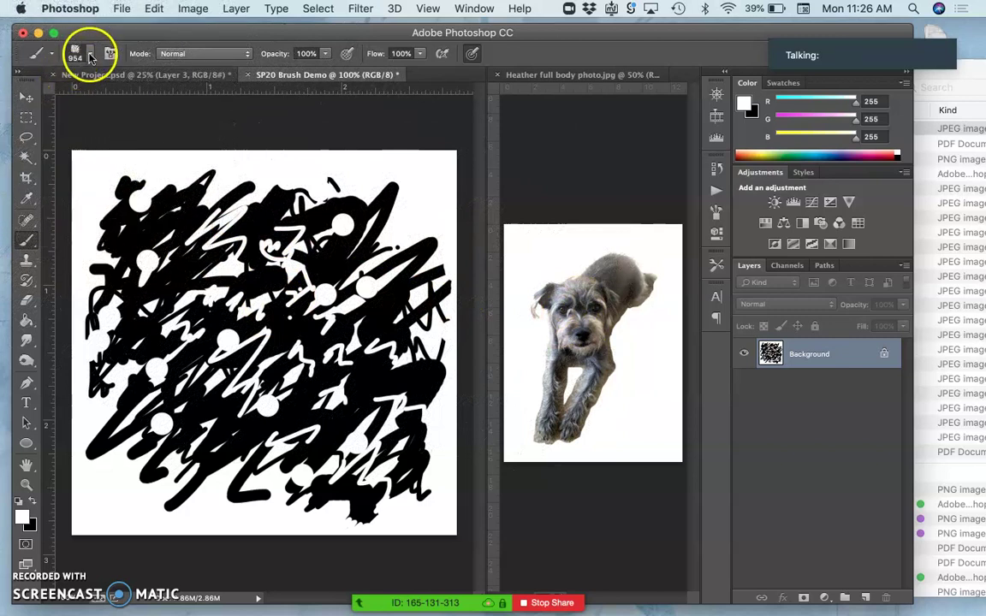
Resize the new brush from 954 px down to 97 px.
{"action": "left_click", "coordinate": [91, 57]}
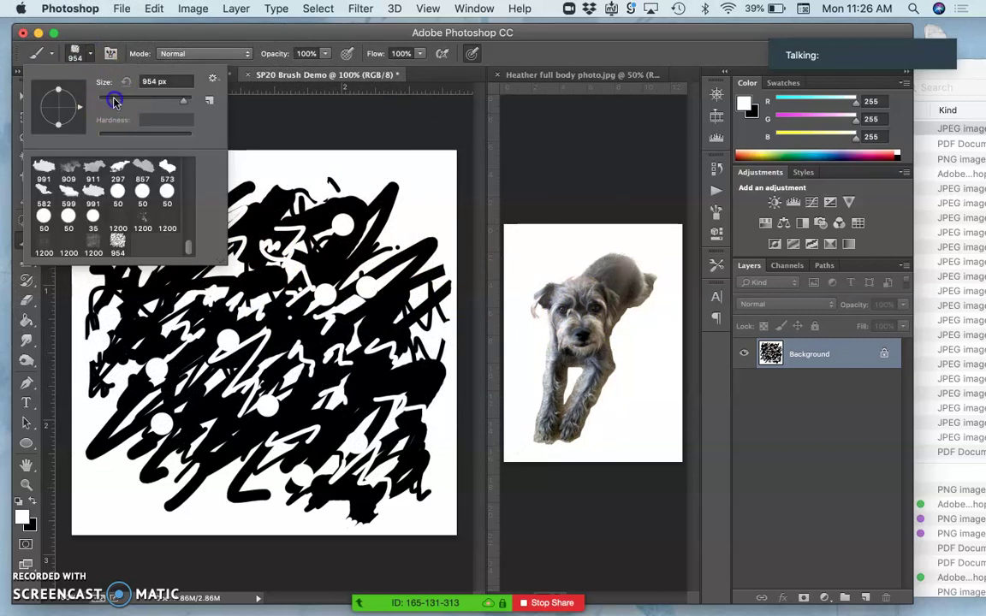
{"action": "left_click", "coordinate": [114, 101]}
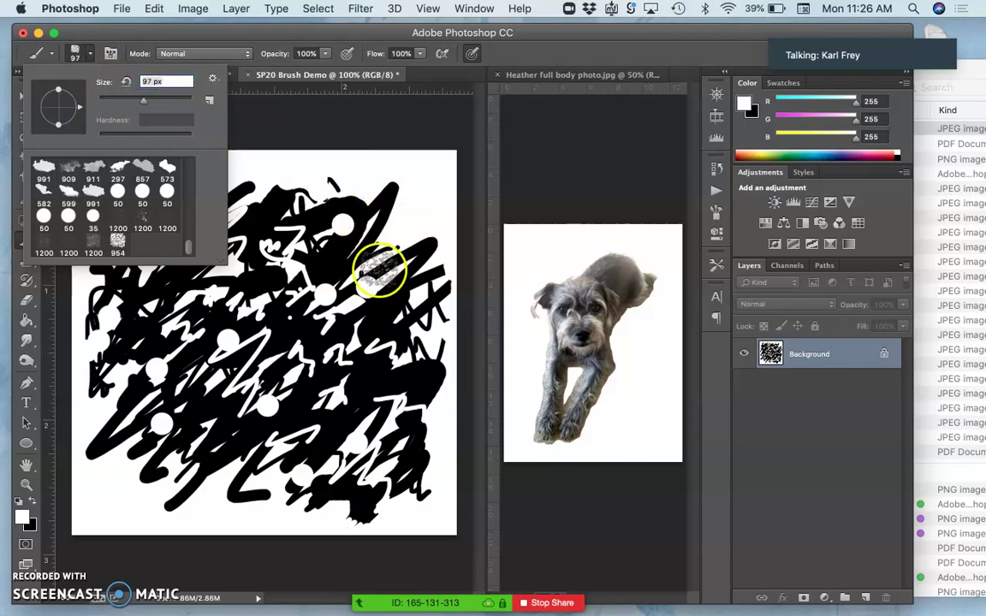
{"action": "left_click", "coordinate": [385, 264]}
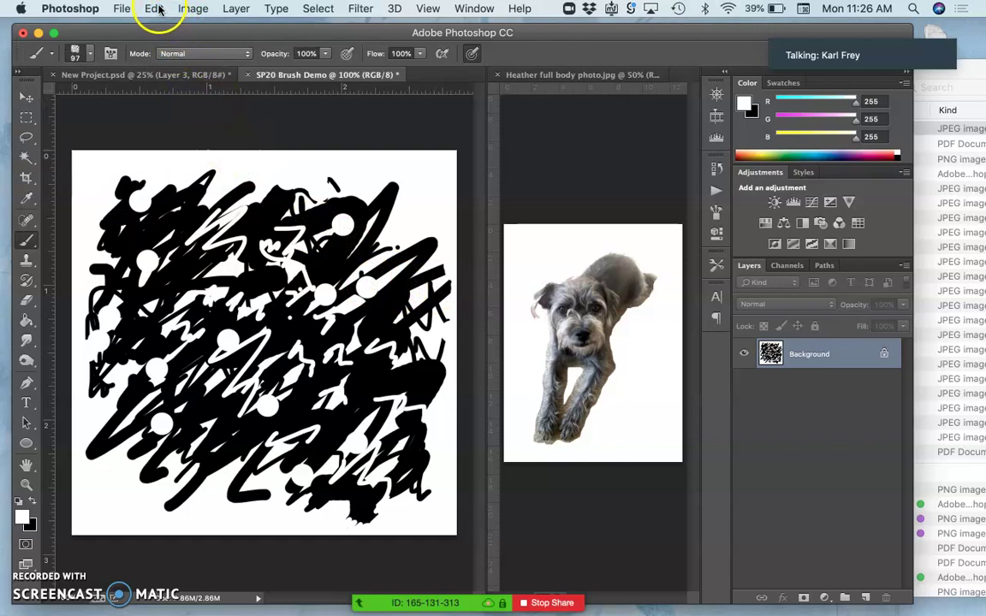
Select all, fill the canvas with White, and deselect.
{"action": "left_click", "coordinate": [314, 10]}
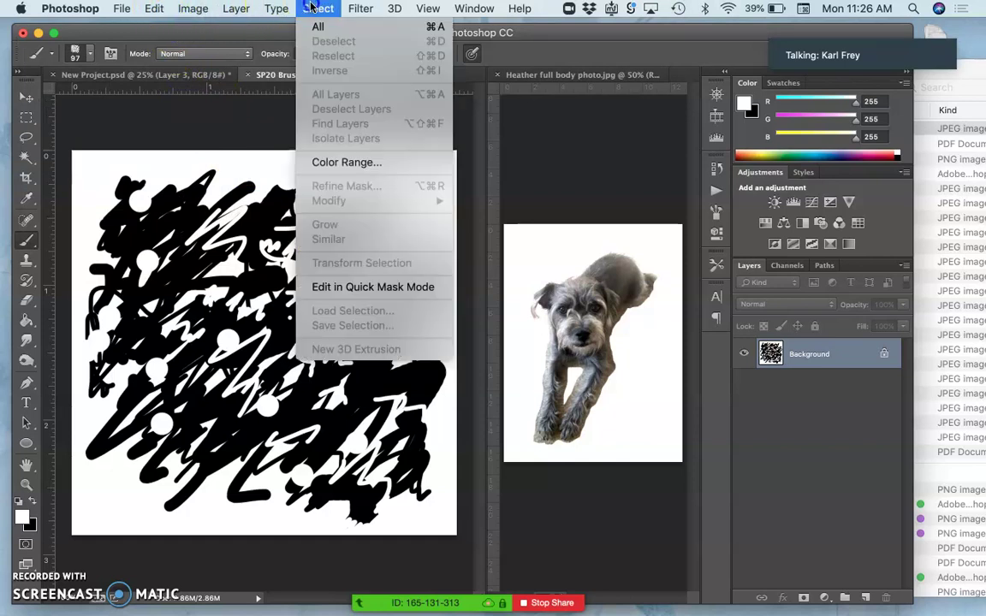
{"action": "left_click", "coordinate": [316, 28]}
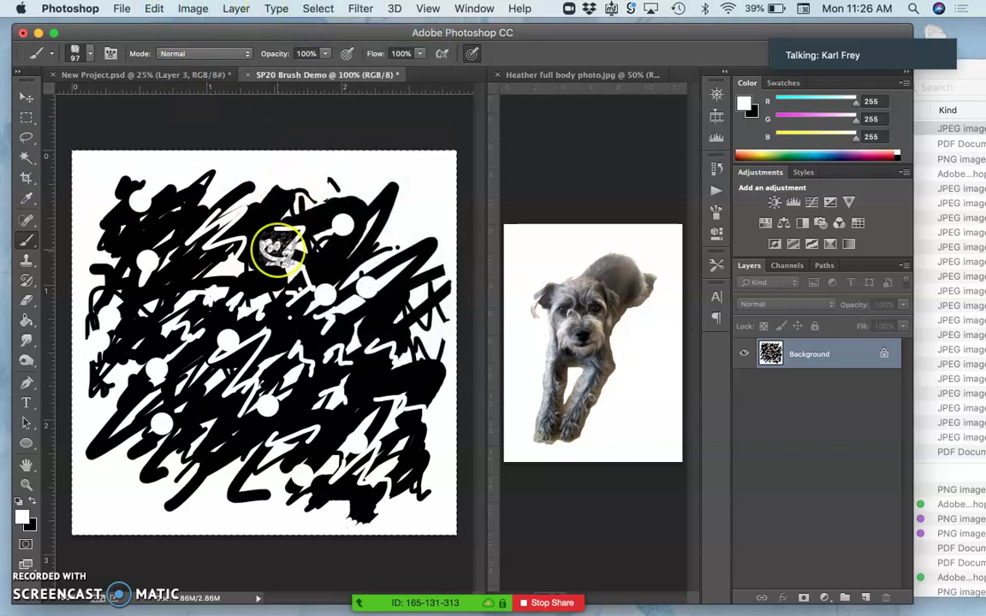
{"action": "key", "text": "shift+BackSpace"}
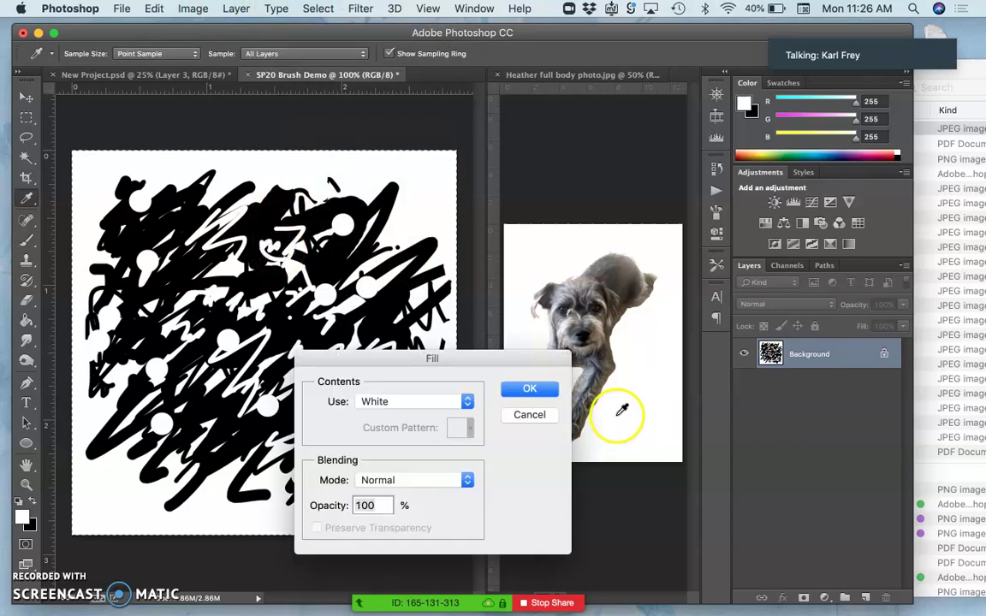
{"action": "left_click", "coordinate": [528, 389]}
{"action": "key", "text": "b"}
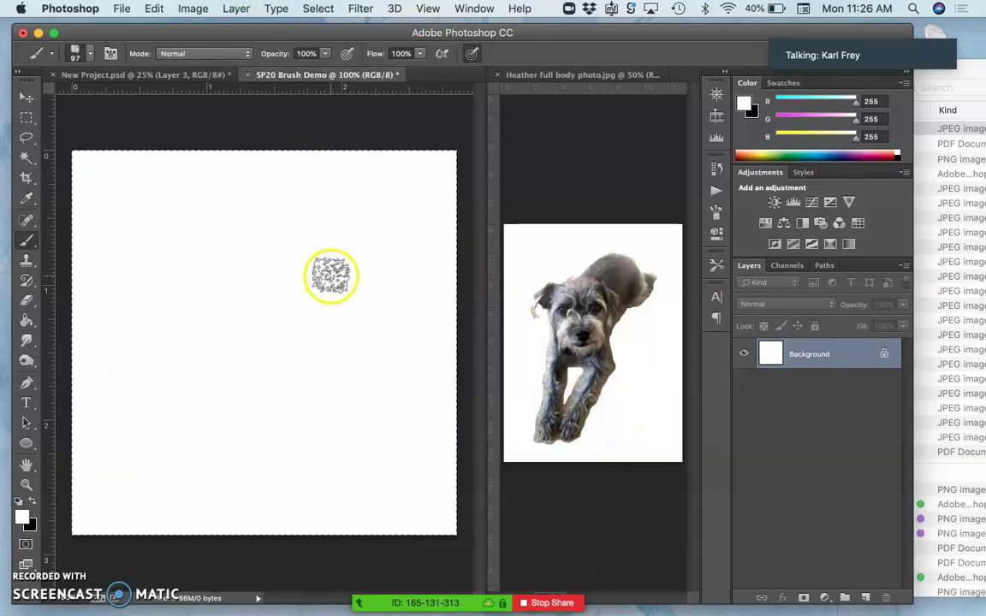
{"action": "key", "text": "super+d"}
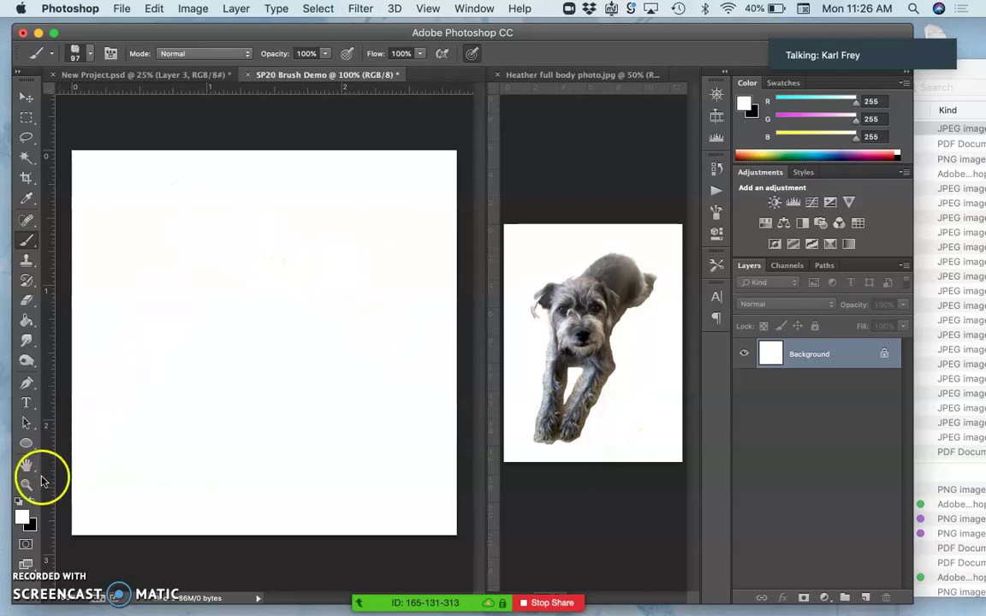
Switch to black and stamp several test dabs with the new brush at 97 px.
{"action": "left_click", "coordinate": [18, 505]}
{"action": "left_click", "coordinate": [193, 221]}
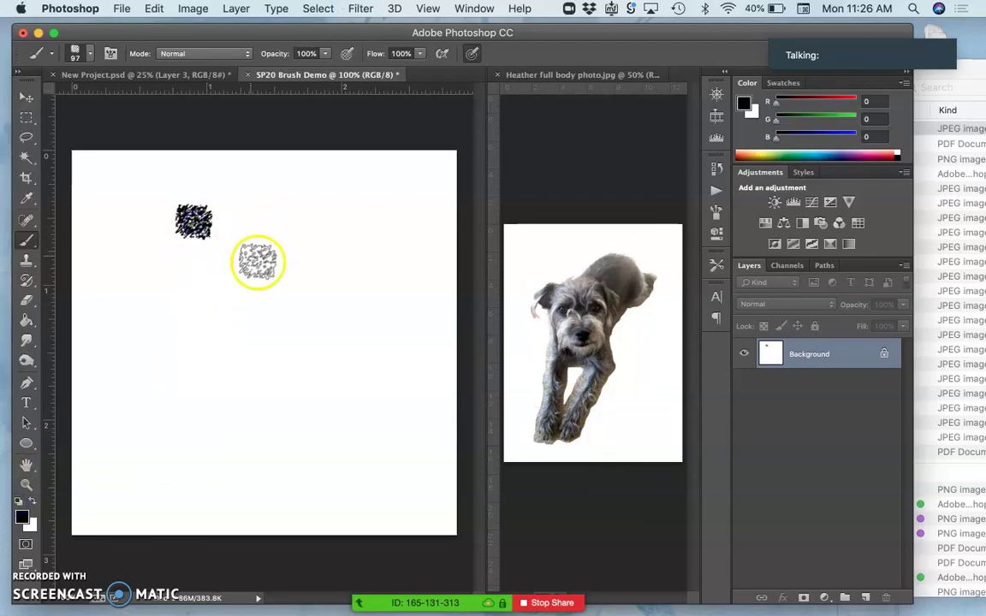
{"action": "left_click", "coordinate": [267, 233]}
{"action": "left_click", "coordinate": [330, 280]}
{"action": "left_click", "coordinate": [293, 416]}
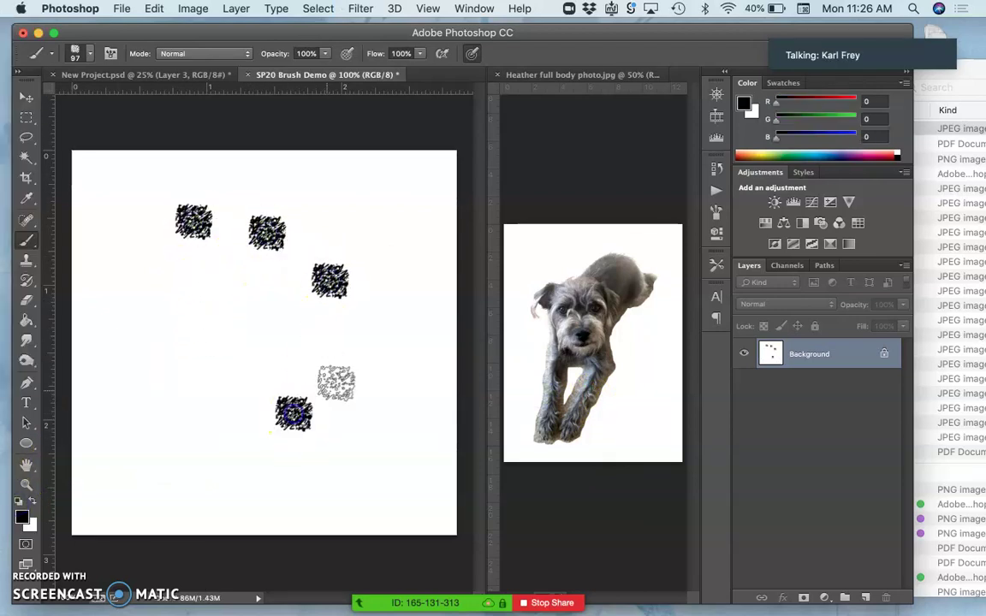
{"action": "left_click", "coordinate": [175, 283]}
Enlarge the brush to 287 px and paint two large test dabs.
{"action": "left_click", "coordinate": [85, 53]}
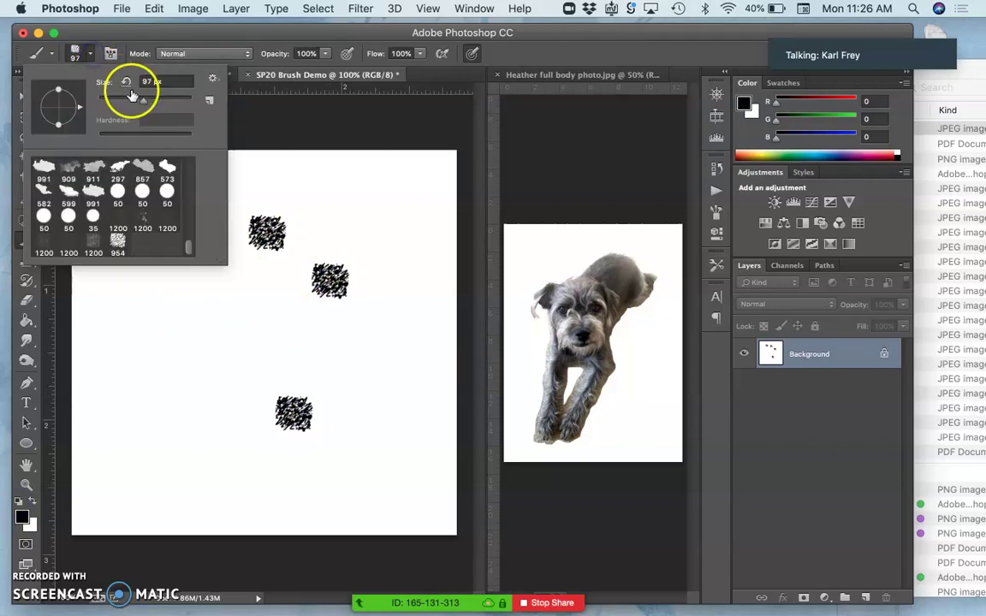
{"action": "left_click", "coordinate": [171, 99]}
{"action": "left_click", "coordinate": [188, 340]}
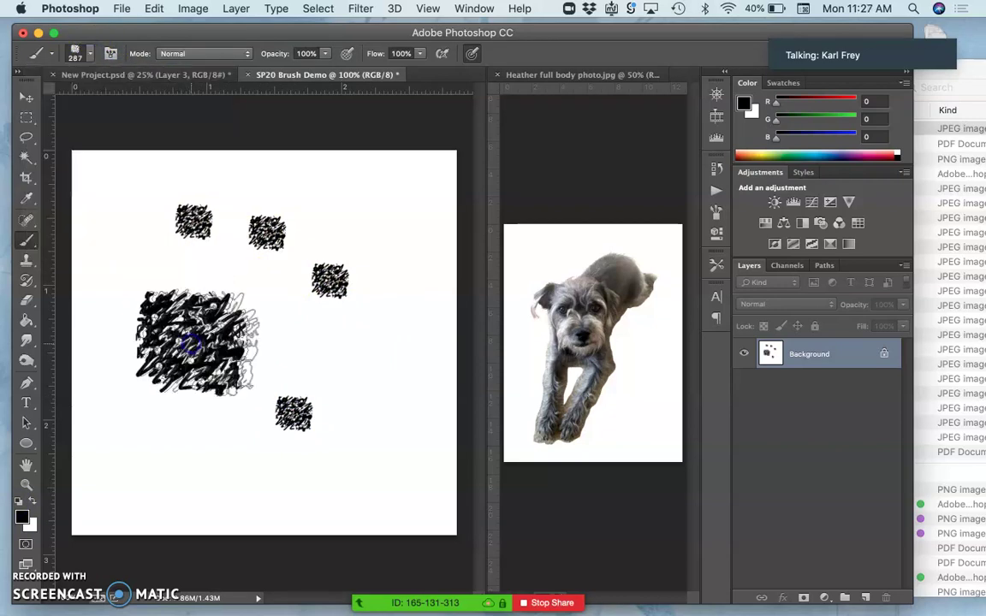
{"action": "left_click", "coordinate": [390, 385]}
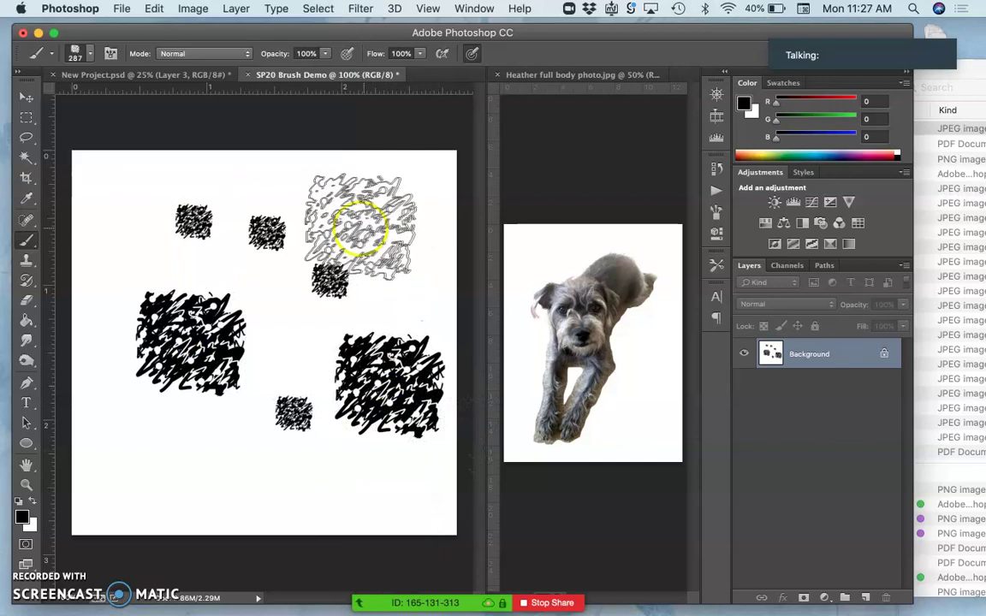
Shrink the brush to 27 px and draw a long black test stroke.
{"action": "left_click", "coordinate": [86, 53]}
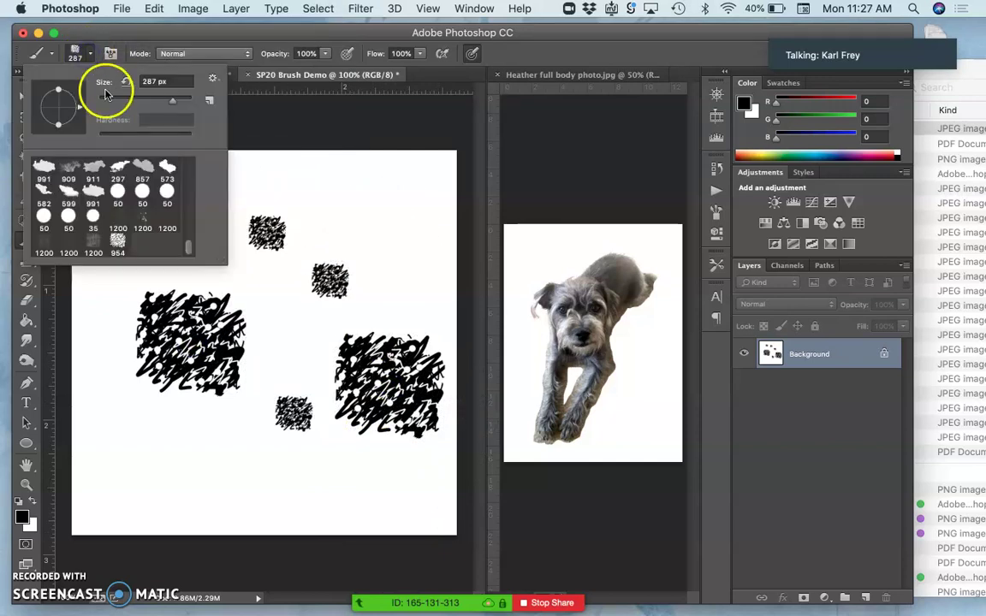
{"action": "left_click_drag", "start_coordinate": [105, 96], "coordinate": [112, 99]}
{"action": "left_click", "coordinate": [369, 203]}
{"action": "mouse_move", "coordinate": [370, 204]}
{"action": "left_mouse_down"}
{"action": "mouse_move", "coordinate": [231, 362]}
{"action": "mouse_move", "coordinate": [360, 325]}
{"action": "mouse_move", "coordinate": [357, 341]}
{"action": "mouse_move", "coordinate": [235, 451]}
{"action": "mouse_move", "coordinate": [145, 365]}
{"action": "mouse_move", "coordinate": [158, 218]}
{"action": "mouse_move", "coordinate": [126, 274]}
{"action": "mouse_move", "coordinate": [258, 288]}
{"action": "left_mouse_up"}
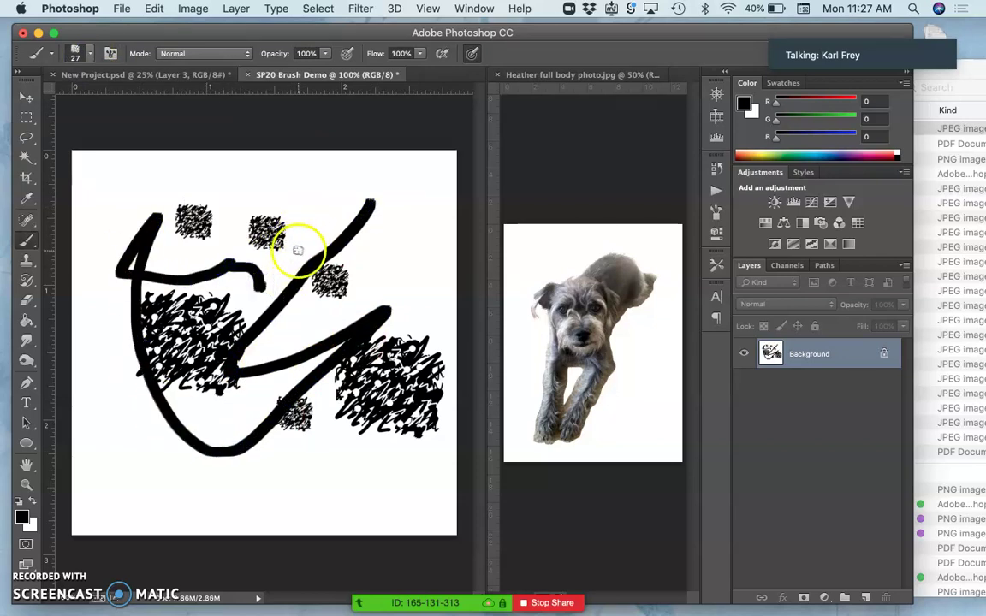
Select all, refill the canvas with White, and deselect.
{"action": "left_click", "coordinate": [318, 8]}
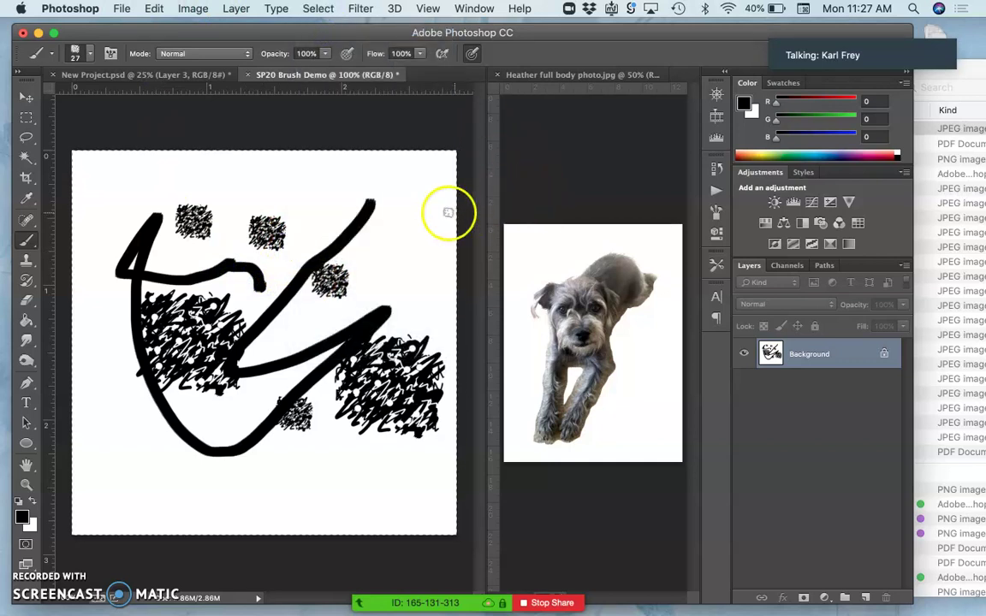
{"action": "key", "text": "shift+BackSpace"}
{"action": "left_click", "coordinate": [530, 388]}
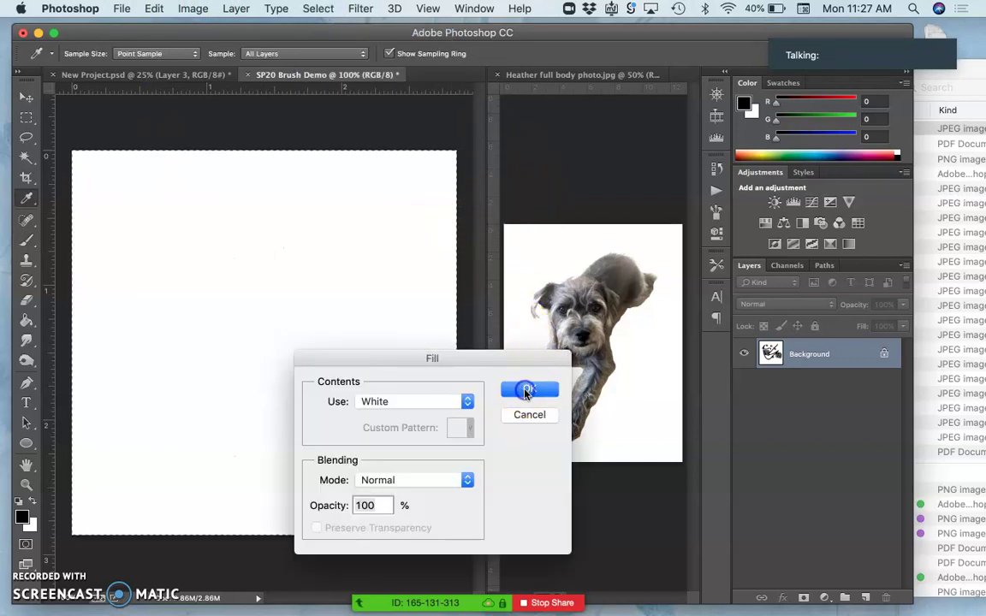
{"action": "key", "text": "b"}
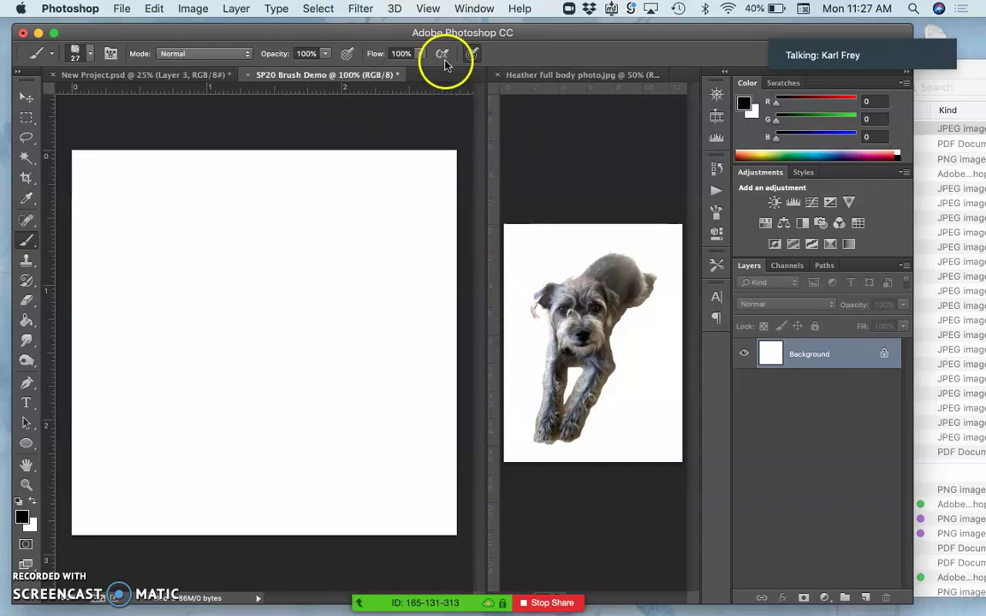
{"action": "left_click", "coordinate": [475, 8]}
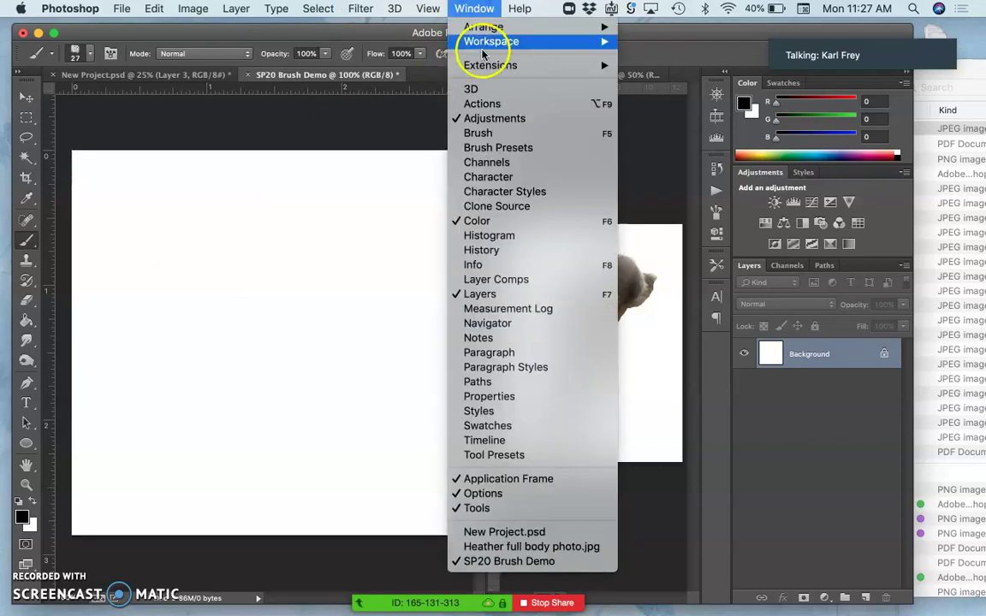
{"action": "left_click", "coordinate": [481, 150]}
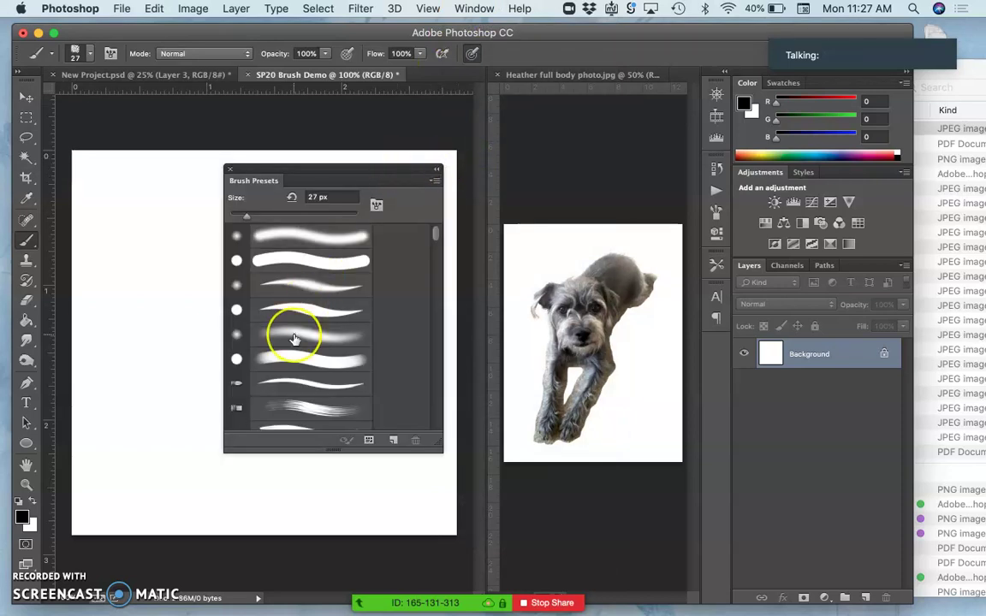
{"action": "scroll", "coordinate": [293, 340], "scroll_direction": "down", "scroll_amount": 10}
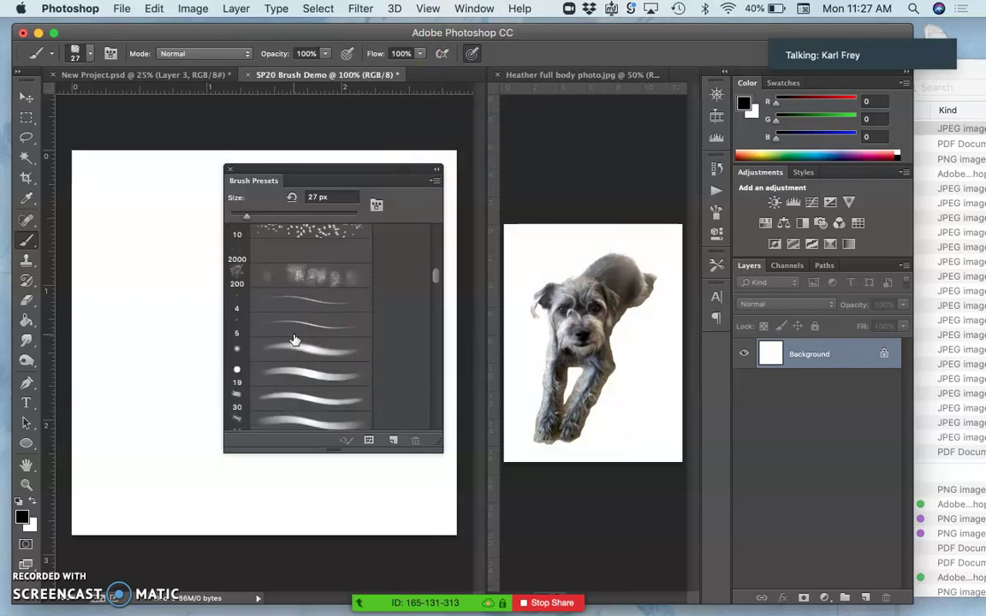
{"action": "scroll", "coordinate": [294, 339], "scroll_direction": "down", "scroll_amount": 5}
{"action": "scroll", "coordinate": [438, 304], "scroll_direction": "down", "scroll_amount": 10}
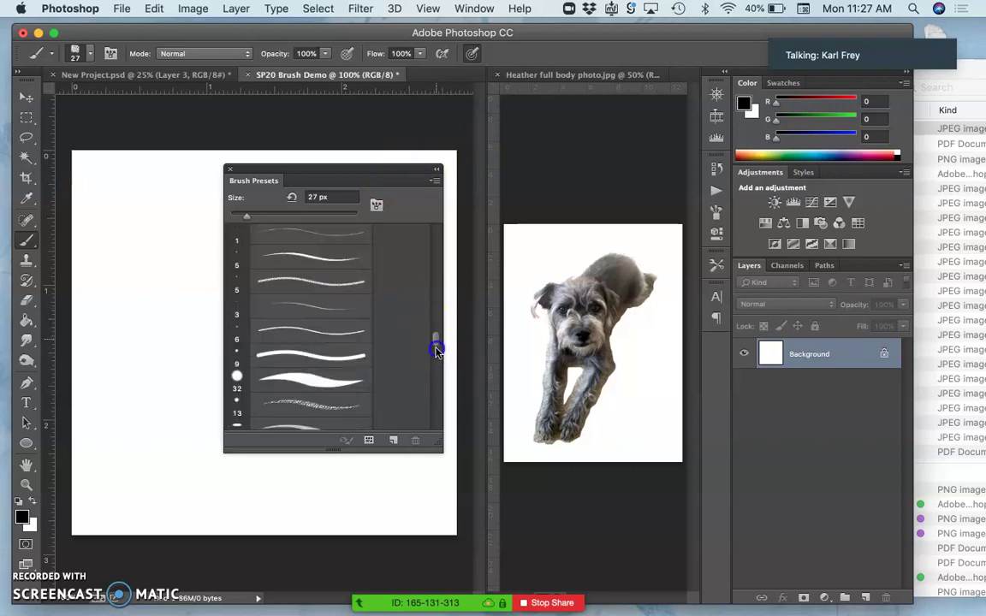
{"action": "left_click_drag", "start_coordinate": [435, 349], "coordinate": [433, 463]}
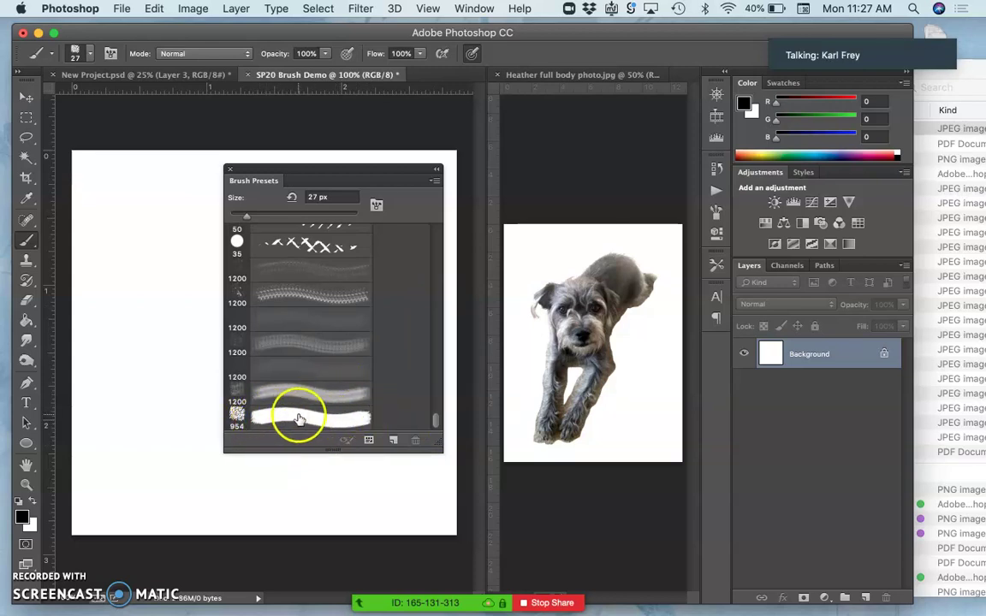
{"action": "left_click", "coordinate": [231, 171]}
Show the Brush panel and enable Shape Dynamics.
{"action": "left_click", "coordinate": [475, 9]}
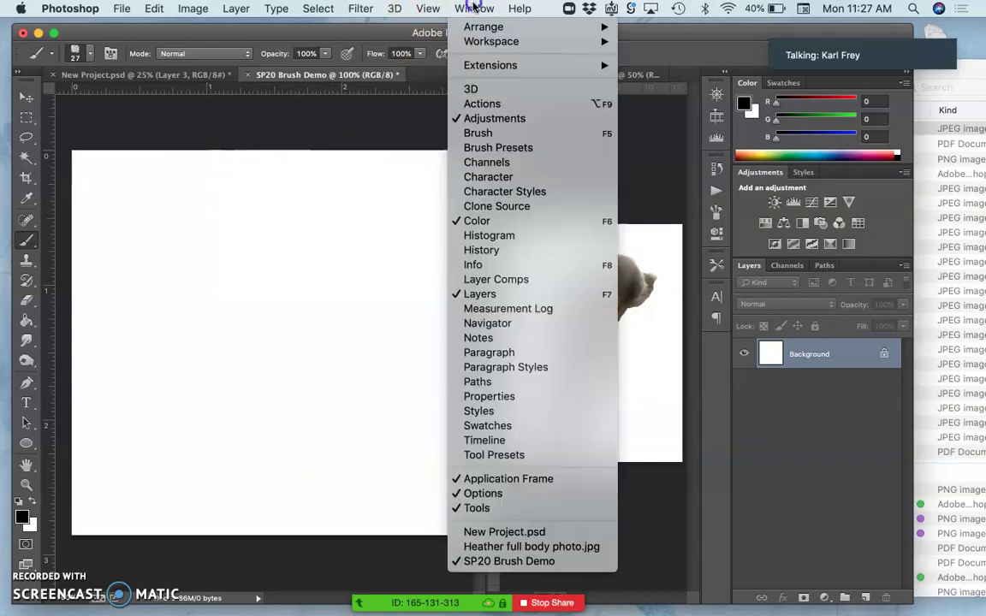
{"action": "left_click", "coordinate": [475, 131]}
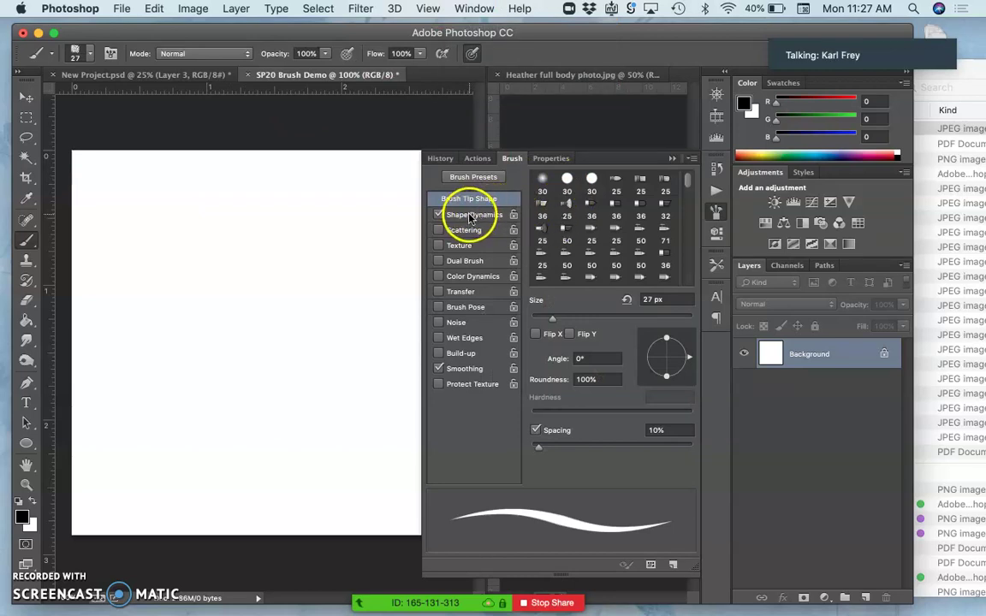
{"action": "left_click", "coordinate": [463, 218]}
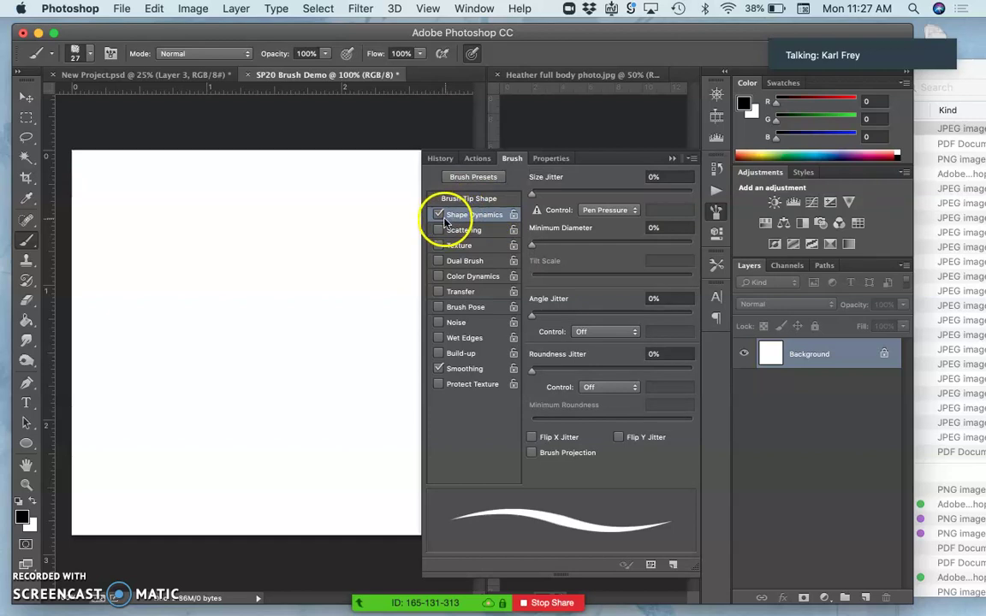
{"action": "left_click", "coordinate": [438, 215]}
{"action": "left_click", "coordinate": [438, 215]}
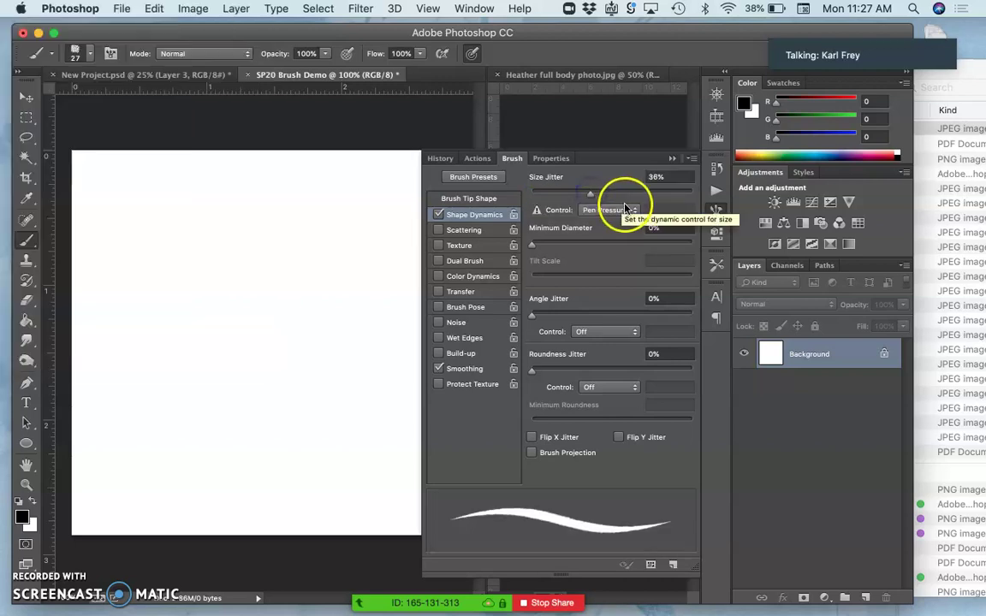
Set the Size Jitter Control to Pen Pressure.
{"action": "left_click", "coordinate": [633, 210]}
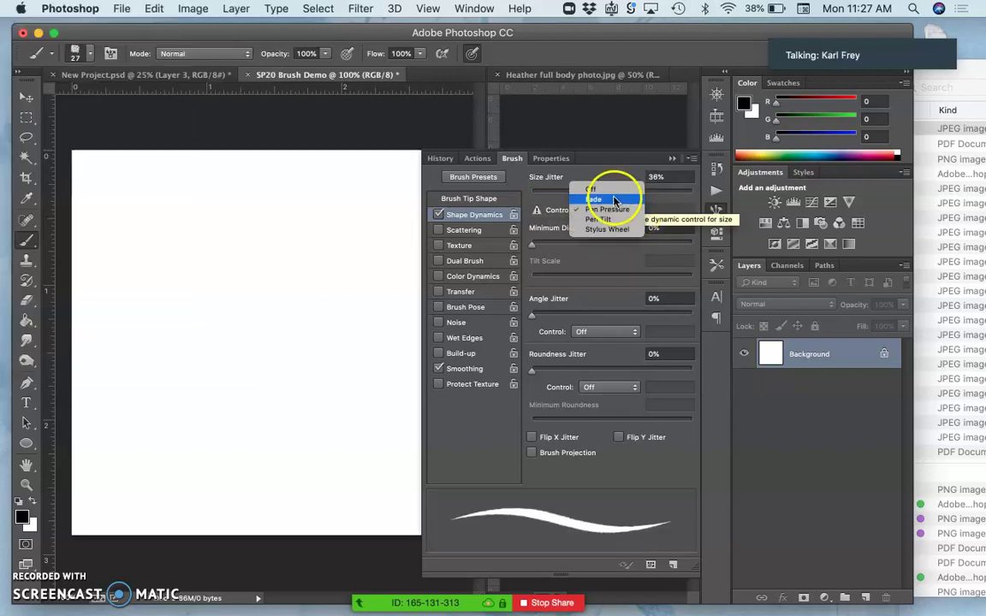
{"action": "left_click", "coordinate": [610, 190]}
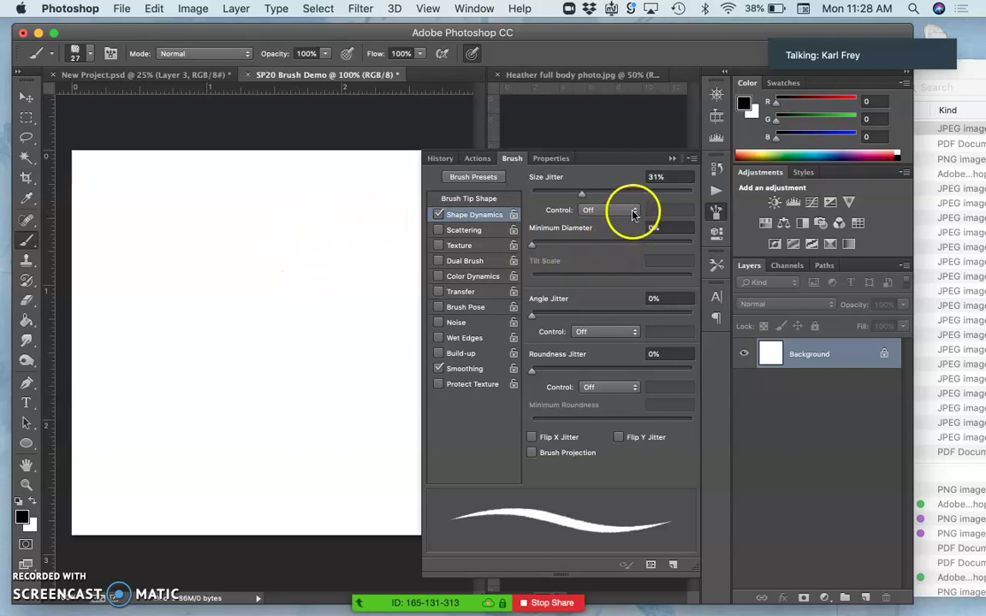
{"action": "left_click", "coordinate": [633, 211]}
{"action": "left_click", "coordinate": [633, 212]}
{"action": "left_click", "coordinate": [634, 211]}
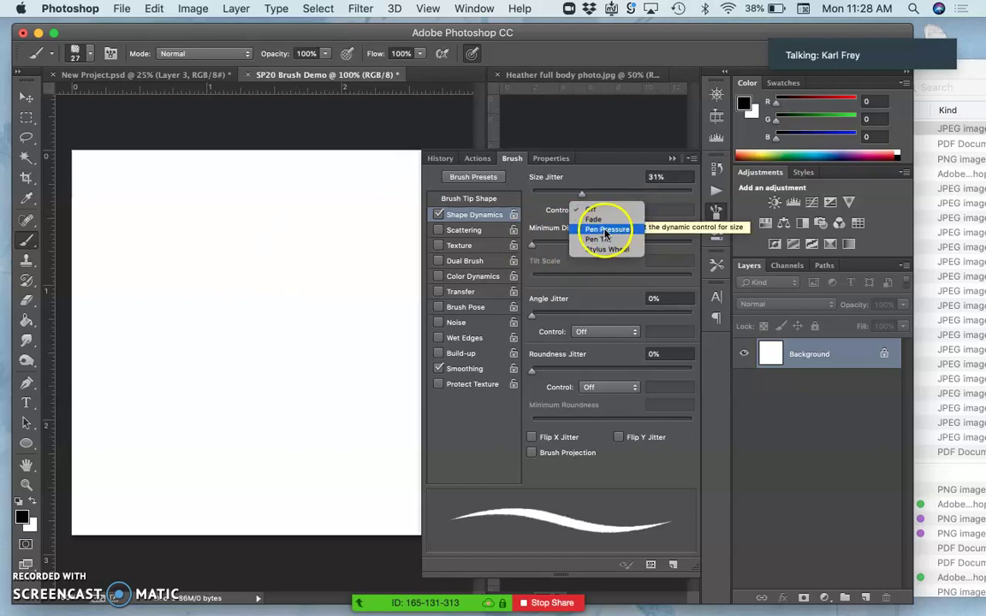
{"action": "left_click", "coordinate": [605, 230]}
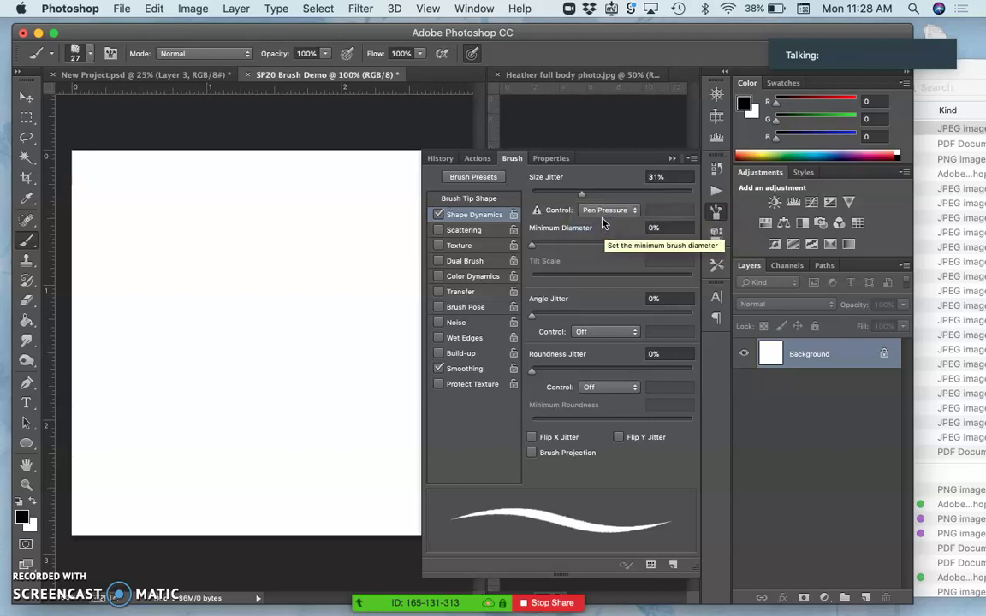
{"action": "left_click", "coordinate": [535, 212]}
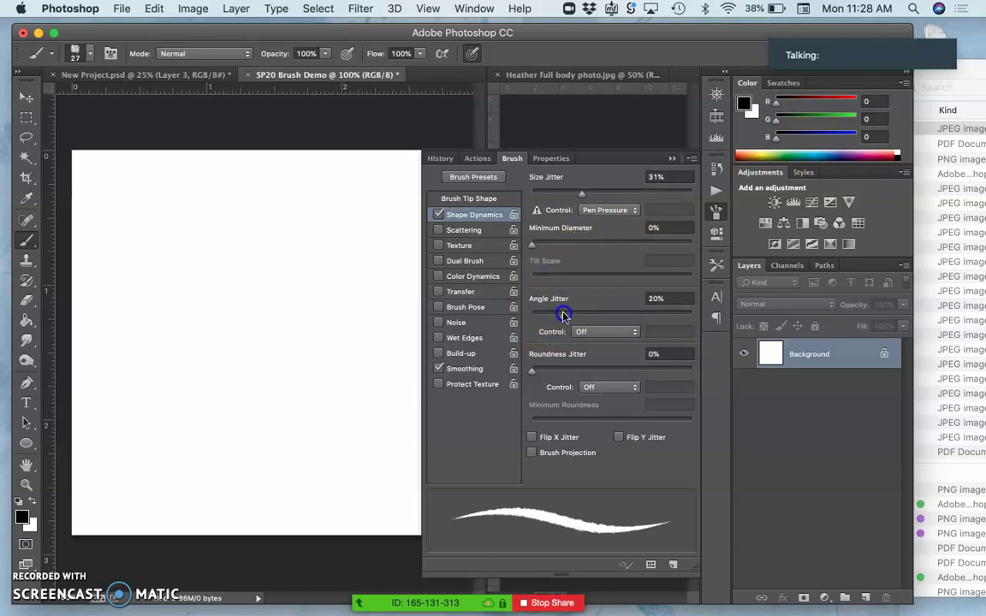
Paint and undo a test stroke, then set Minimum Diameter 4% and Roundness Jitter 28%.
{"action": "mouse_move", "coordinate": [287, 267]}
{"action": "left_mouse_down"}
{"action": "mouse_move", "coordinate": [271, 360]}
{"action": "mouse_move", "coordinate": [212, 224]}
{"action": "mouse_move", "coordinate": [199, 250]}
{"action": "left_mouse_up"}
{"action": "mouse_move", "coordinate": [302, 337]}
{"action": "left_mouse_down"}
{"action": "mouse_move", "coordinate": [297, 275]}
{"action": "mouse_move", "coordinate": [299, 291]}
{"action": "left_mouse_up"}
{"action": "key", "text": "super+z"}
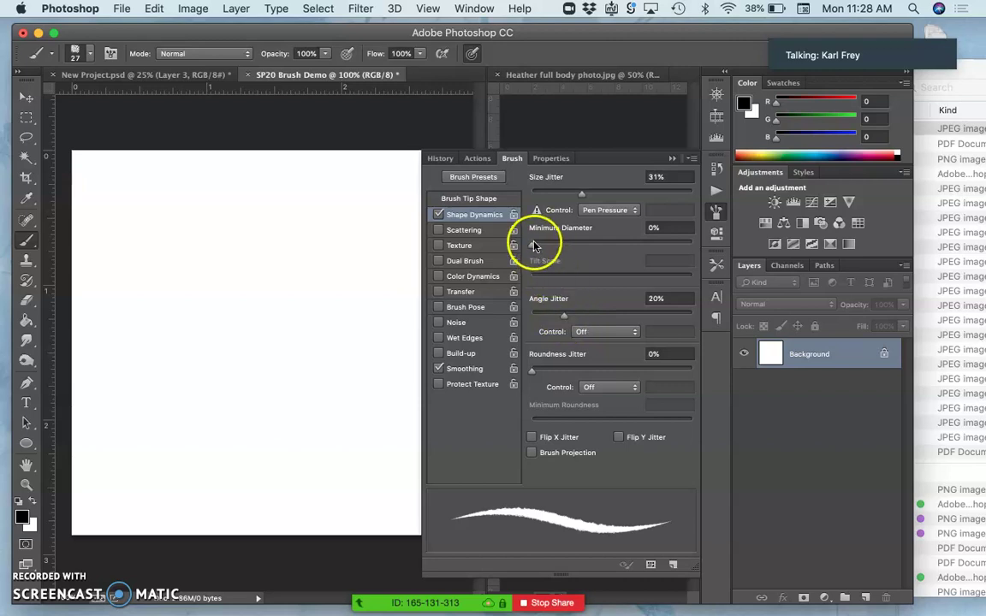
{"action": "mouse_move", "coordinate": [532, 248]}
{"action": "left_mouse_down"}
{"action": "mouse_move", "coordinate": [594, 249]}
{"action": "mouse_move", "coordinate": [536, 256]}
{"action": "left_mouse_up"}
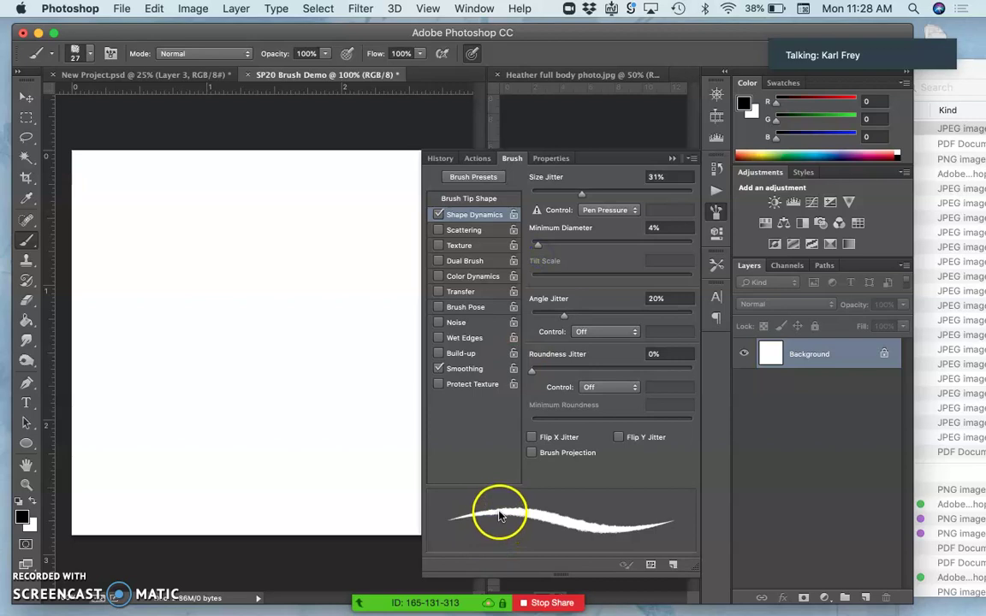
{"action": "left_click_drag", "start_coordinate": [531, 371], "coordinate": [570, 374]}
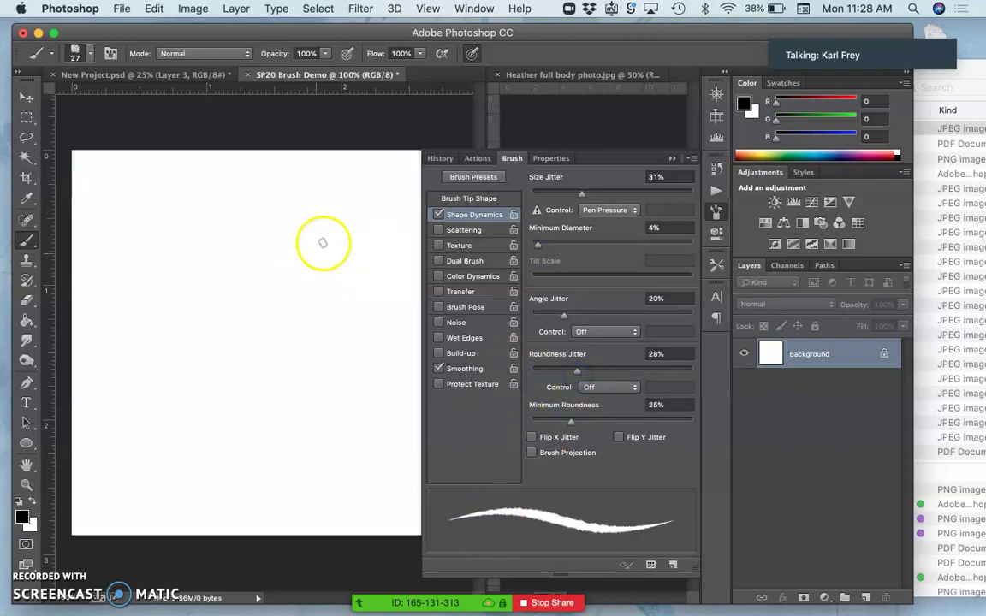
Paint a looping black test stroke, zoom to 500%, and stamp four speckled dabs beside it.
{"action": "mouse_move", "coordinate": [326, 237]}
{"action": "left_mouse_down"}
{"action": "mouse_move", "coordinate": [302, 310]}
{"action": "mouse_move", "coordinate": [261, 377]}
{"action": "mouse_move", "coordinate": [226, 299]}
{"action": "mouse_move", "coordinate": [184, 339]}
{"action": "mouse_move", "coordinate": [231, 408]}
{"action": "mouse_move", "coordinate": [285, 440]}
{"action": "left_mouse_up"}
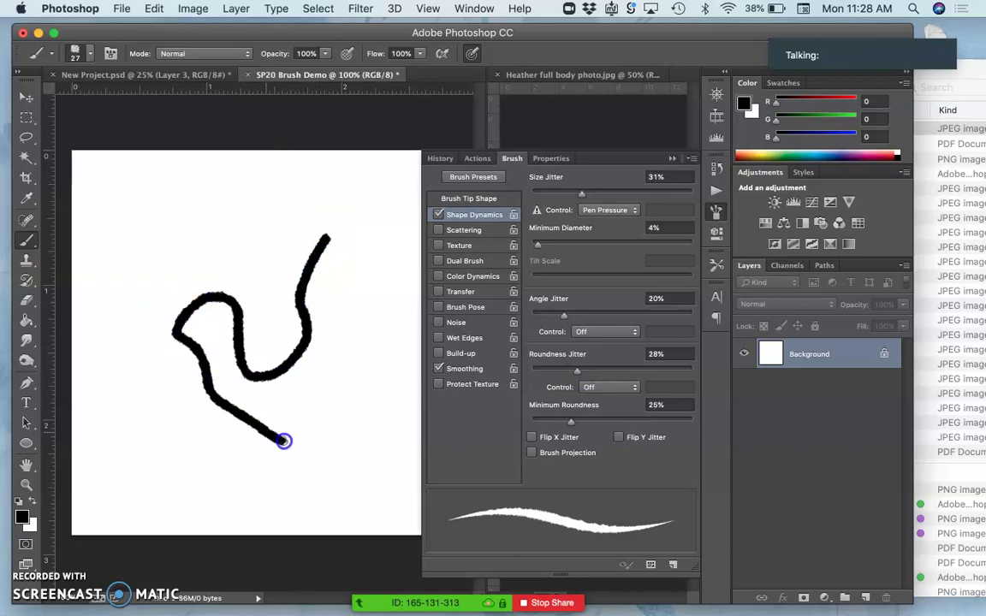
{"action": "key", "text": "super+plus"}
{"action": "key", "text": "super+plus"}
{"action": "key", "text": "super+plus"}
{"action": "key", "text": "super+plus"}
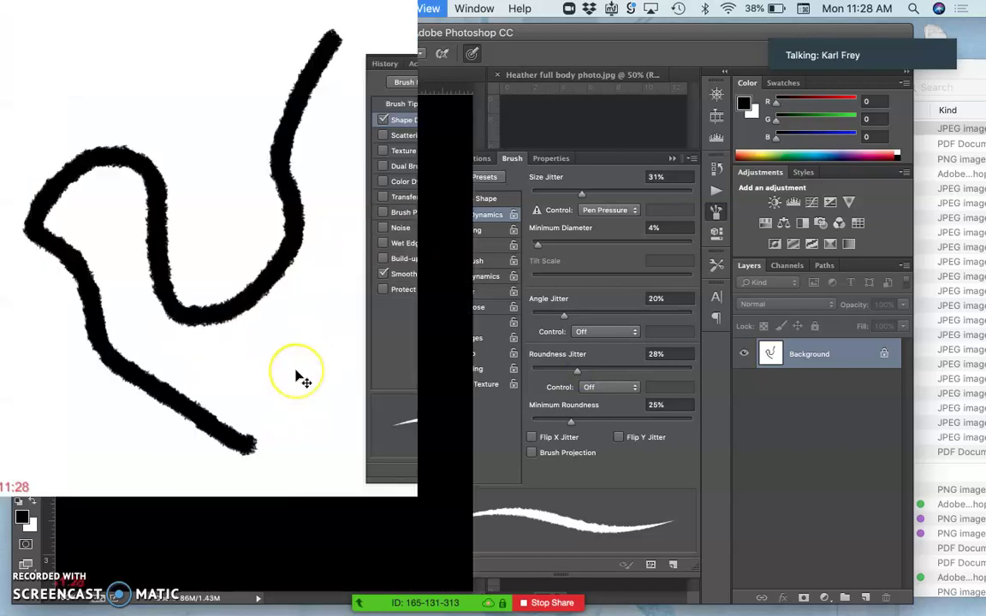
{"action": "scroll", "coordinate": [295, 372], "scroll_direction": "down", "scroll_amount": 2}
{"action": "scroll", "coordinate": [295, 371], "scroll_direction": "left", "scroll_amount": 1}
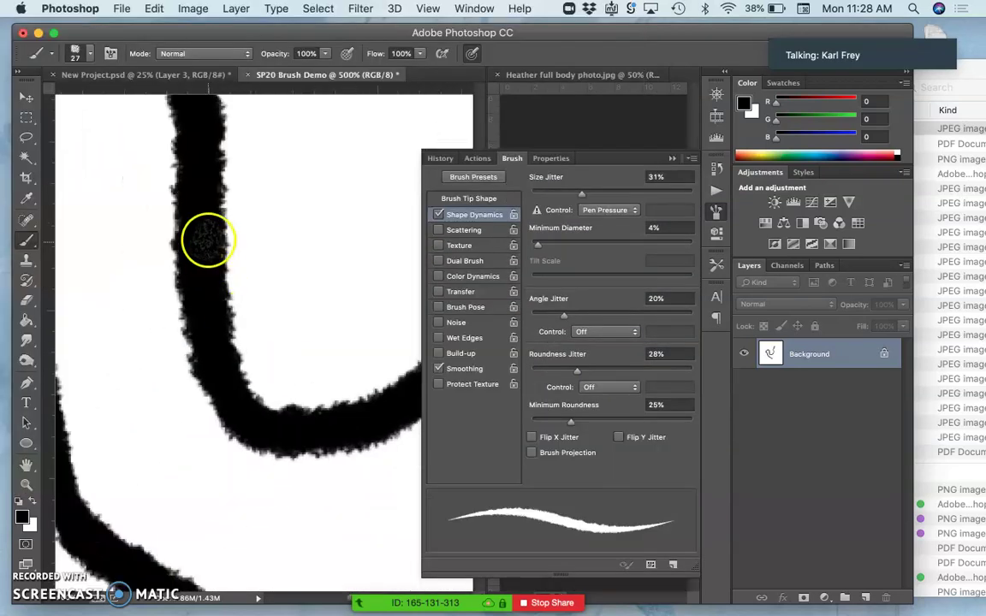
{"action": "left_click", "coordinate": [283, 259]}
{"action": "left_click", "coordinate": [315, 285]}
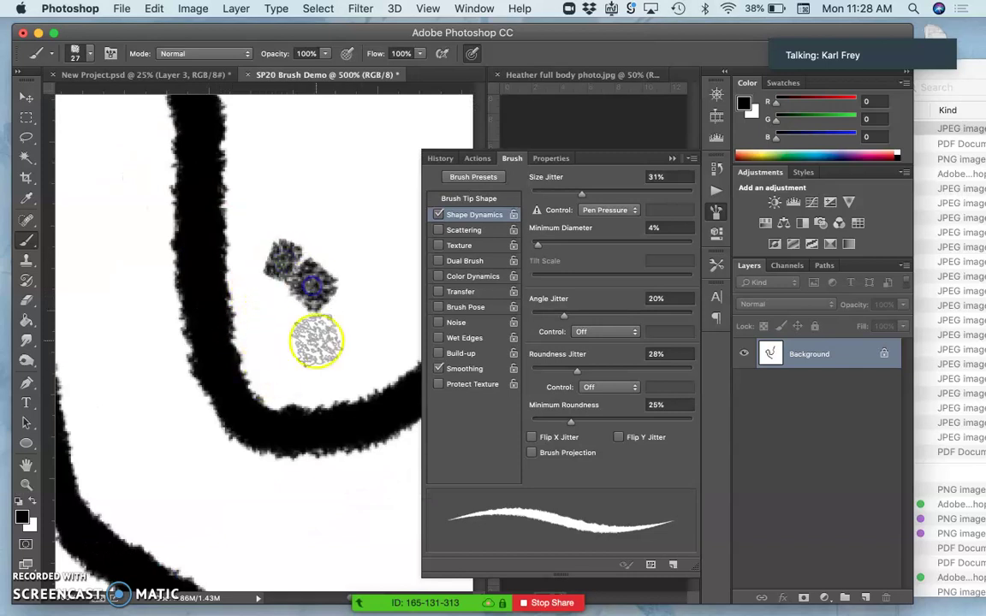
{"action": "left_click", "coordinate": [308, 345]}
{"action": "left_click", "coordinate": [335, 169]}
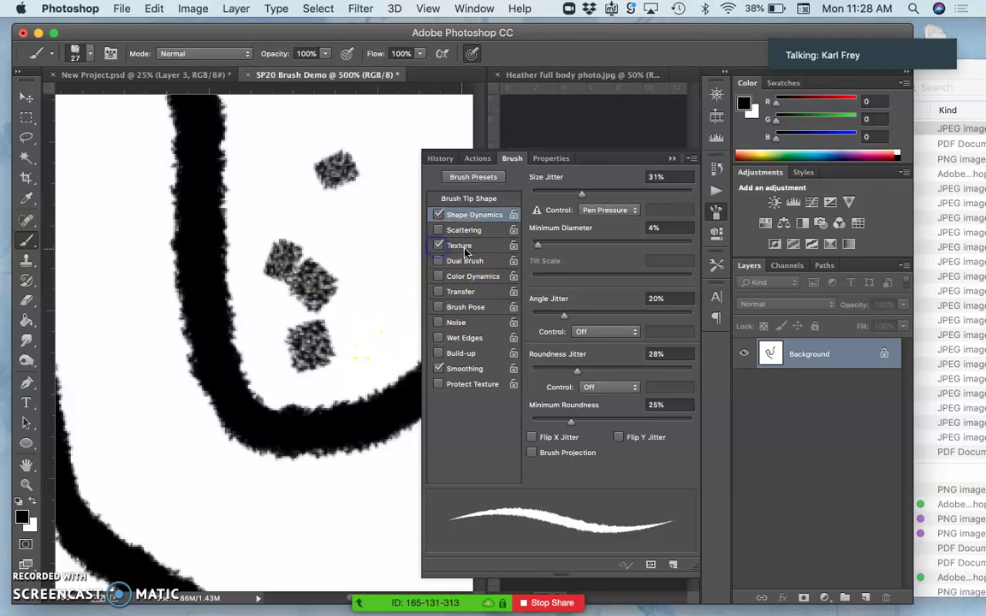
Enable Texture, adjust texture scale and contrast, and paint test strokes.
{"action": "left_click", "coordinate": [462, 246]}
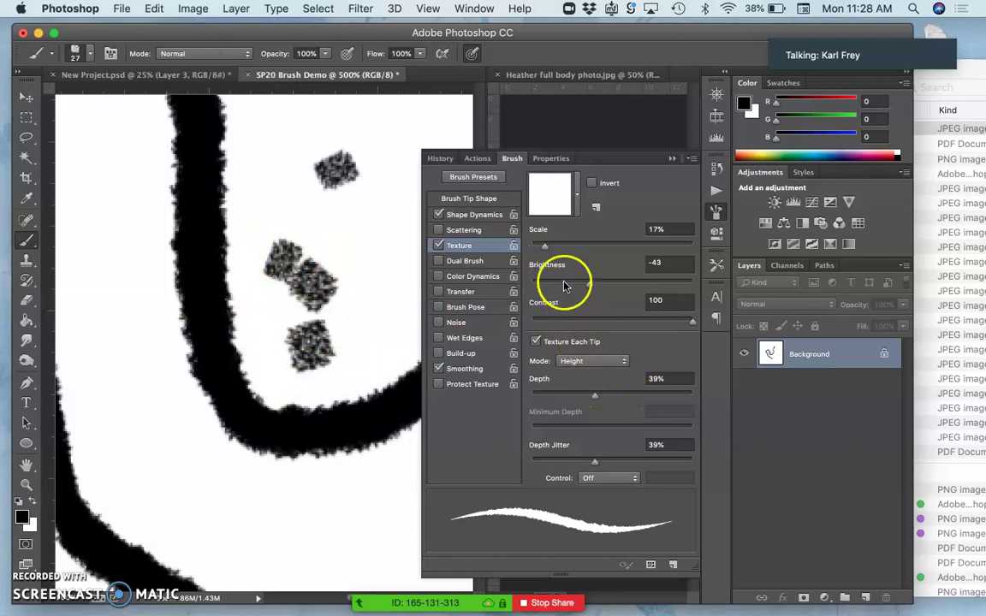
{"action": "left_click_drag", "start_coordinate": [547, 248], "coordinate": [596, 248]}
{"action": "mouse_move", "coordinate": [275, 198]}
{"action": "left_mouse_down"}
{"action": "mouse_move", "coordinate": [329, 206]}
{"action": "mouse_move", "coordinate": [345, 244]}
{"action": "left_mouse_up"}
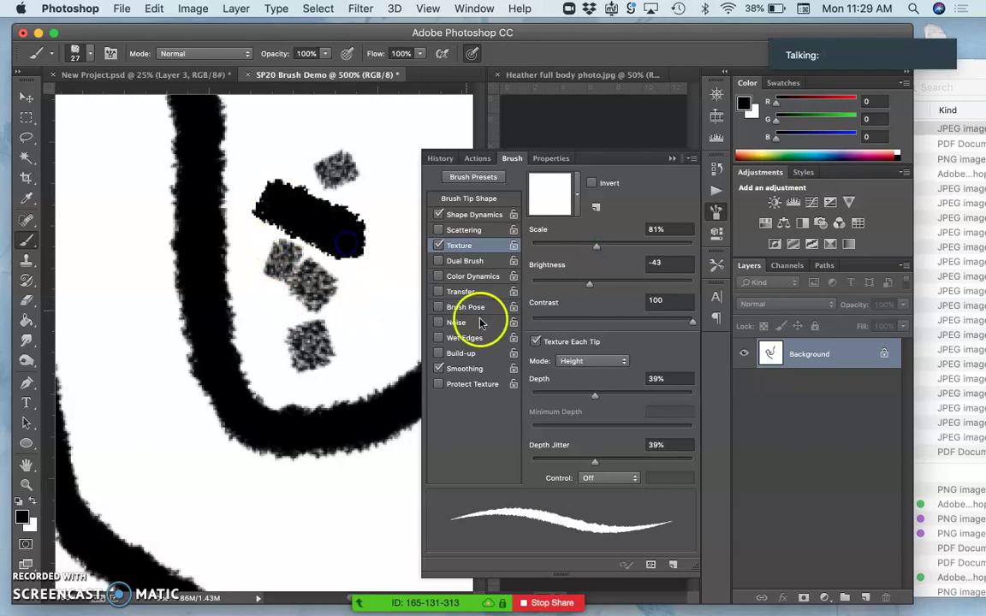
{"action": "left_click_drag", "start_coordinate": [590, 249], "coordinate": [595, 249]}
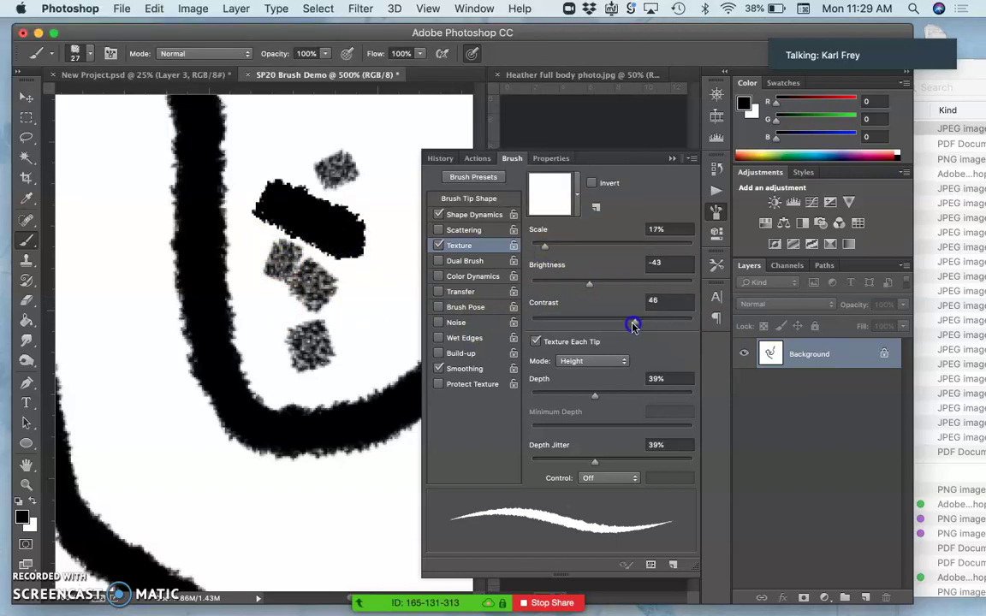
{"action": "left_click_drag", "start_coordinate": [633, 326], "coordinate": [630, 323]}
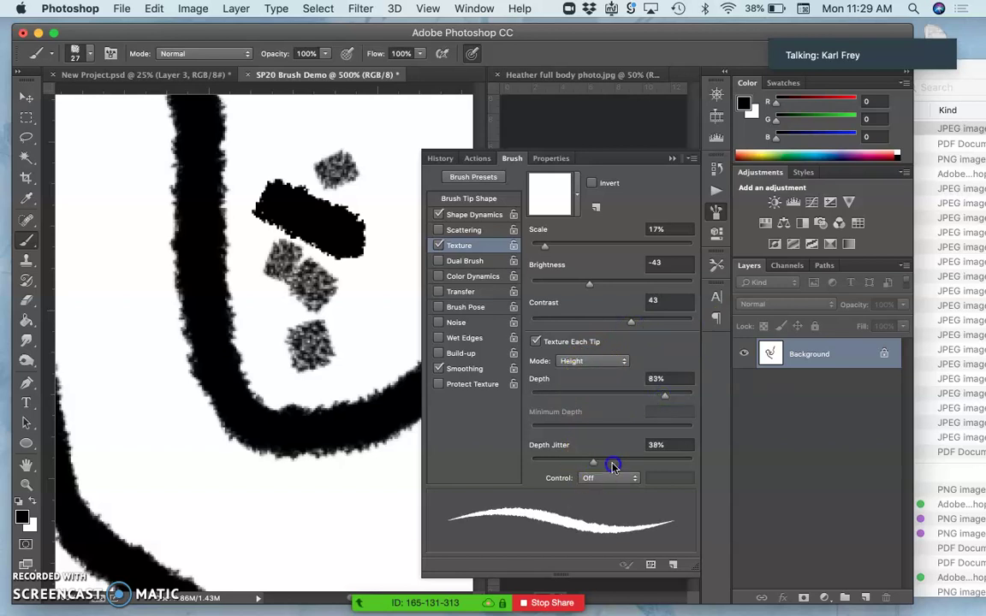
{"action": "mouse_move", "coordinate": [261, 152]}
{"action": "left_mouse_down"}
{"action": "mouse_move", "coordinate": [327, 130]}
{"action": "mouse_move", "coordinate": [362, 156]}
{"action": "mouse_move", "coordinate": [370, 230]}
{"action": "mouse_move", "coordinate": [273, 345]}
{"action": "mouse_move", "coordinate": [148, 401]}
{"action": "mouse_move", "coordinate": [209, 486]}
{"action": "left_mouse_up"}
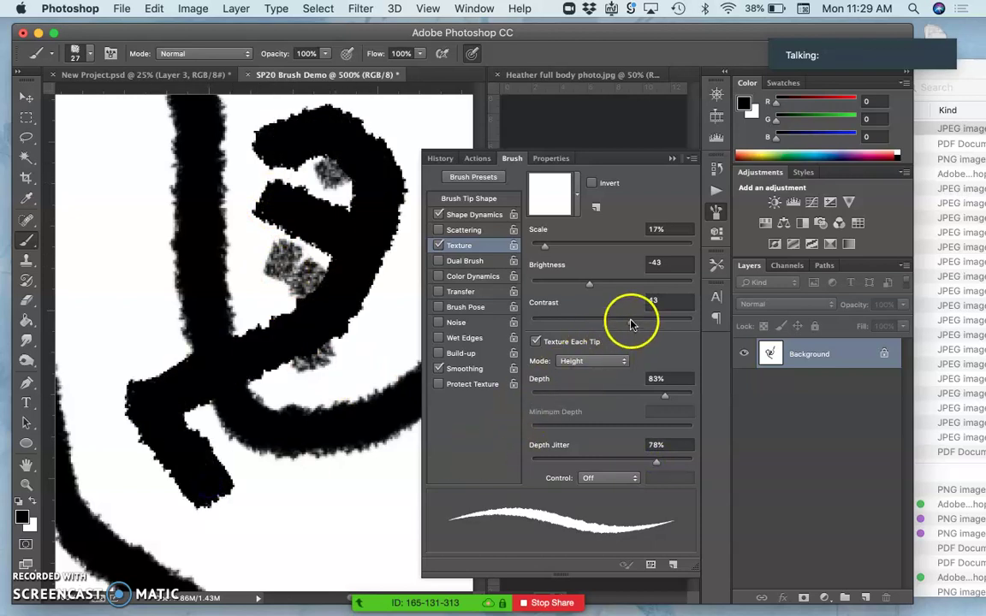
Set texture contrast to -32, scale to 14% and depth to 29%, testing with strokes.
{"action": "left_click_drag", "start_coordinate": [631, 322], "coordinate": [550, 322]}
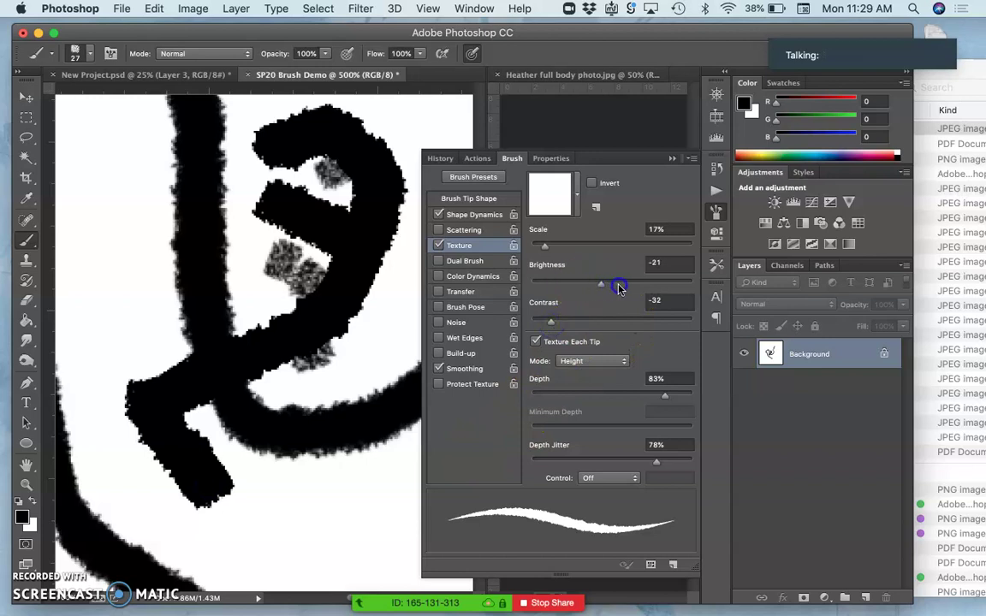
{"action": "mouse_move", "coordinate": [116, 239]}
{"action": "left_mouse_down"}
{"action": "mouse_move", "coordinate": [110, 275]}
{"action": "mouse_move", "coordinate": [218, 433]}
{"action": "mouse_move", "coordinate": [261, 484]}
{"action": "mouse_move", "coordinate": [368, 552]}
{"action": "left_mouse_up"}
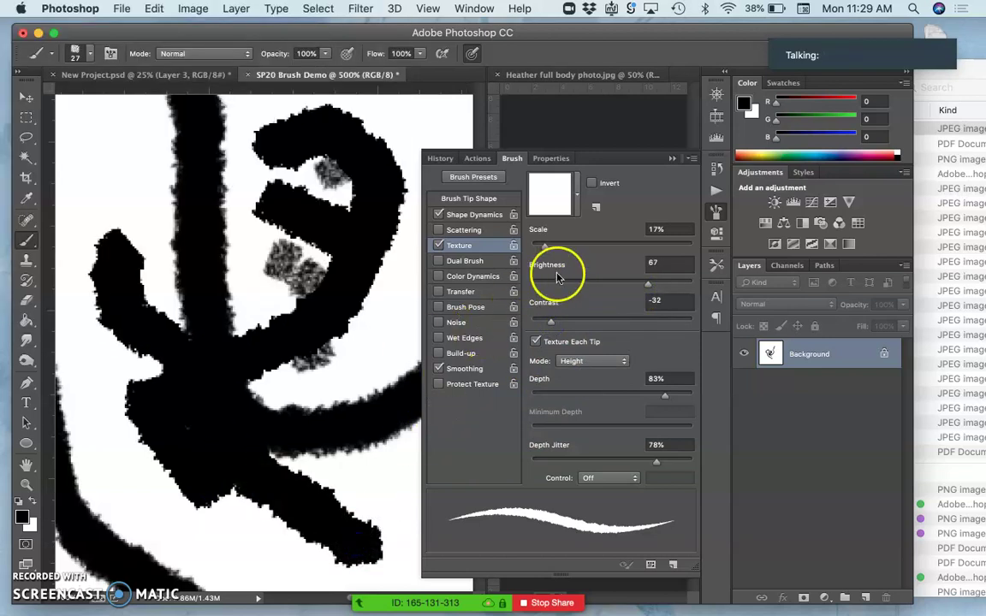
{"action": "left_click", "coordinate": [544, 248]}
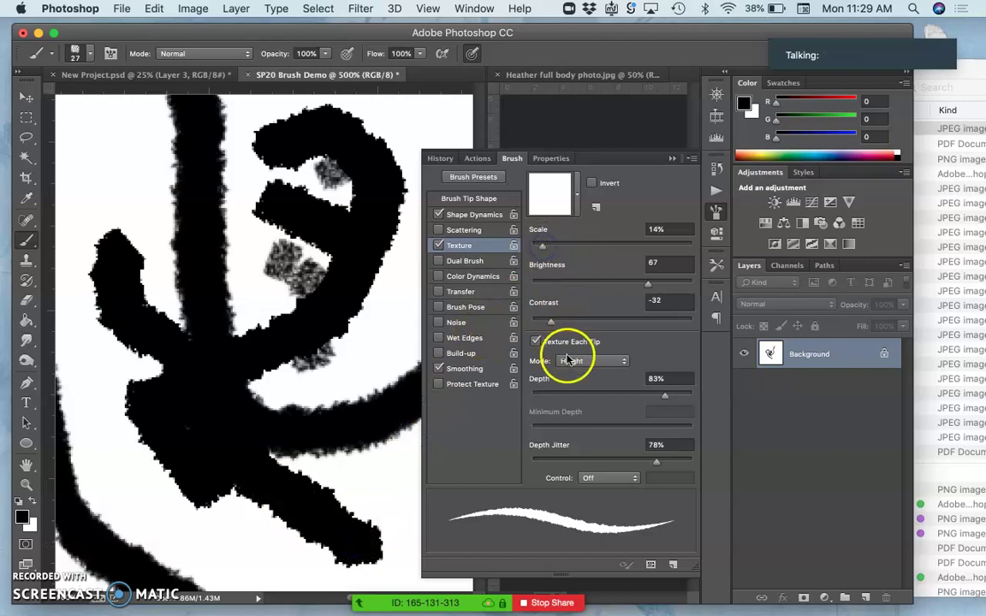
{"action": "left_click_drag", "start_coordinate": [589, 396], "coordinate": [579, 396]}
{"action": "mouse_move", "coordinate": [274, 402]}
{"action": "left_mouse_down"}
{"action": "mouse_move", "coordinate": [324, 462]}
{"action": "mouse_move", "coordinate": [359, 473]}
{"action": "mouse_move", "coordinate": [152, 178]}
{"action": "mouse_move", "coordinate": [127, 219]}
{"action": "mouse_move", "coordinate": [101, 416]}
{"action": "mouse_move", "coordinate": [192, 512]}
{"action": "mouse_move", "coordinate": [248, 522]}
{"action": "mouse_move", "coordinate": [278, 509]}
{"action": "mouse_move", "coordinate": [360, 283]}
{"action": "mouse_move", "coordinate": [387, 340]}
{"action": "mouse_move", "coordinate": [392, 397]}
{"action": "left_mouse_up"}
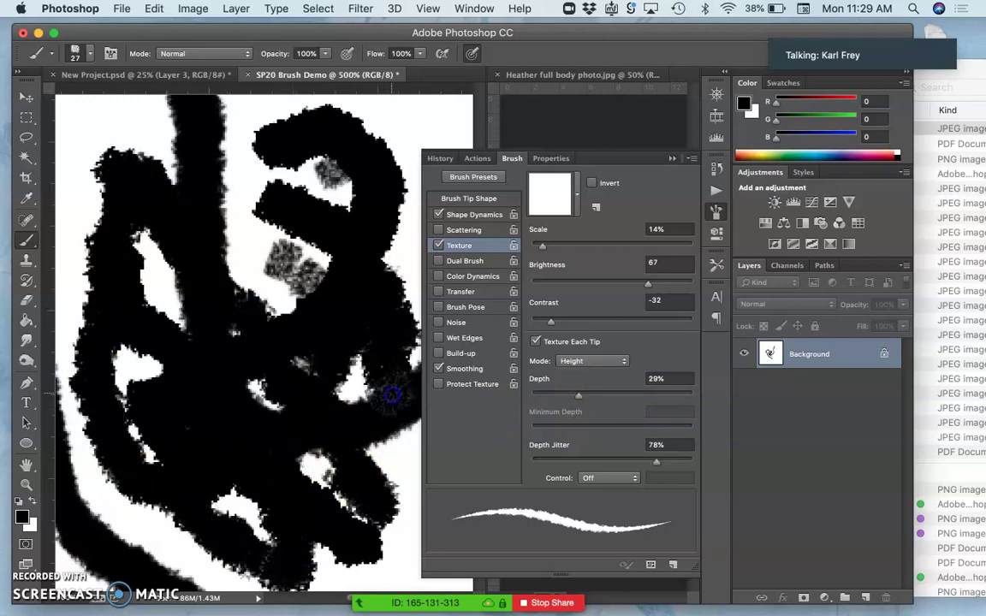
{"action": "left_click", "coordinate": [534, 396]}
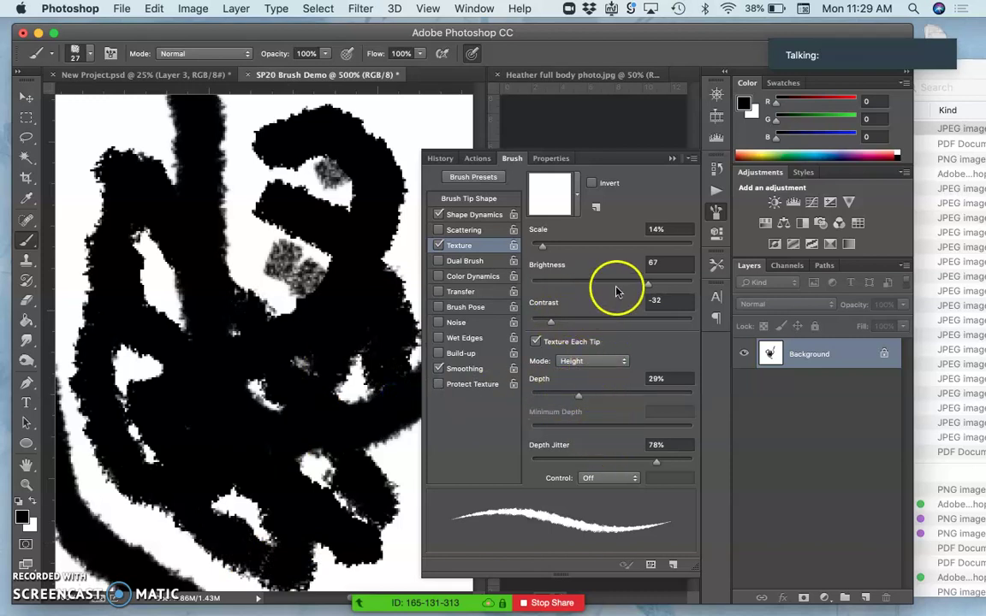
Raise texture brightness to 118 and paint more strokes after zooming out.
{"action": "left_click_drag", "start_coordinate": [666, 286], "coordinate": [674, 286]}
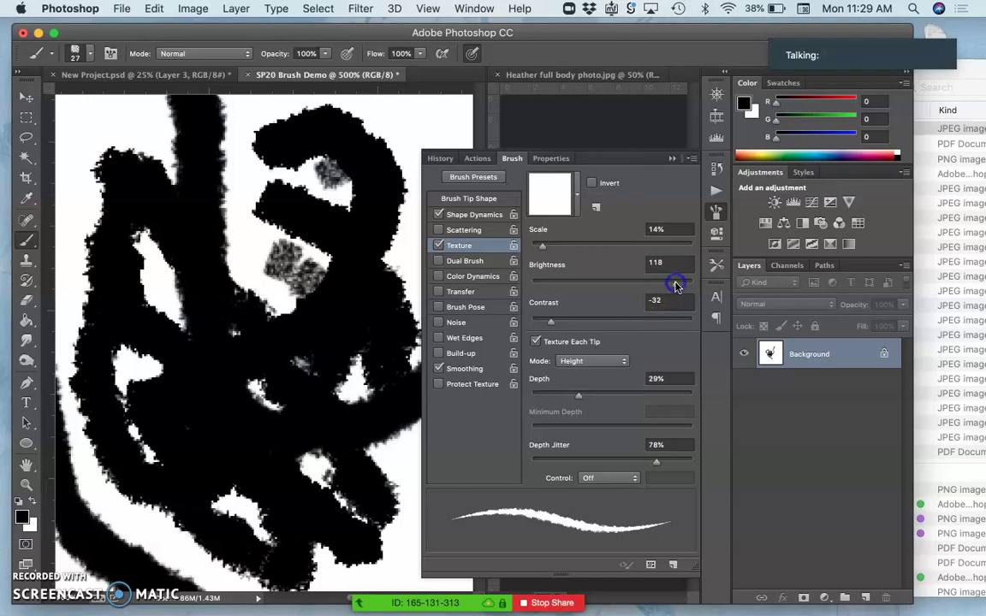
{"action": "mouse_move", "coordinate": [416, 167]}
{"action": "left_mouse_down"}
{"action": "mouse_move", "coordinate": [412, 109]}
{"action": "mouse_move", "coordinate": [331, 165]}
{"action": "mouse_move", "coordinate": [291, 270]}
{"action": "left_mouse_up"}
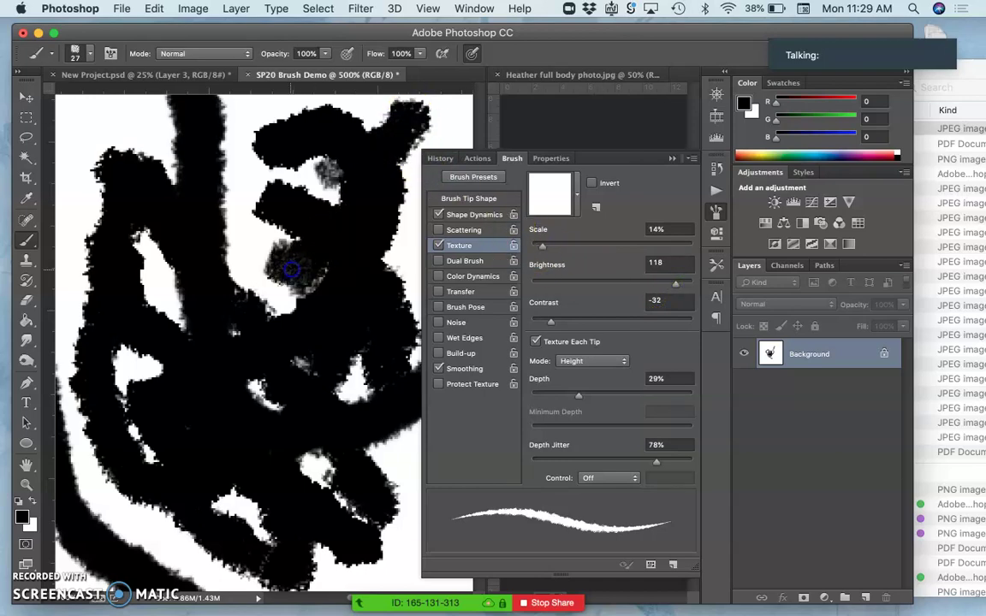
{"action": "key", "text": "super+minus"}
{"action": "key", "text": "super+minus"}
{"action": "key", "text": "super+minus"}
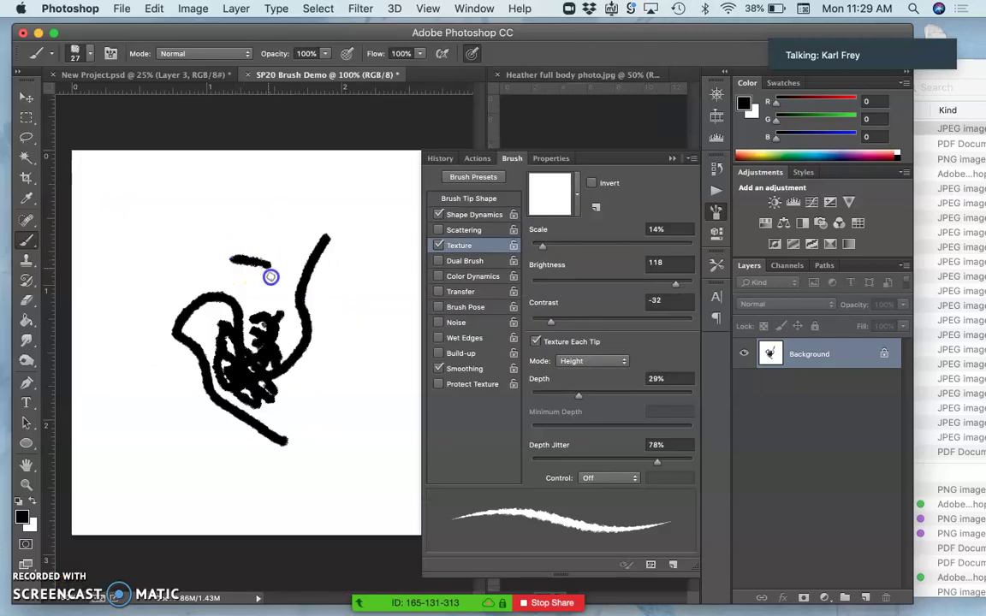
{"action": "mouse_move", "coordinate": [270, 277]}
{"action": "left_mouse_down"}
{"action": "mouse_move", "coordinate": [316, 366]}
{"action": "mouse_move", "coordinate": [213, 186]}
{"action": "mouse_move", "coordinate": [169, 293]}
{"action": "mouse_move", "coordinate": [210, 278]}
{"action": "mouse_move", "coordinate": [220, 309]}
{"action": "left_mouse_up"}
{"action": "mouse_move", "coordinate": [302, 384]}
{"action": "left_mouse_down"}
{"action": "mouse_move", "coordinate": [325, 368]}
{"action": "mouse_move", "coordinate": [345, 396]}
{"action": "mouse_move", "coordinate": [370, 366]}
{"action": "mouse_move", "coordinate": [363, 339]}
{"action": "mouse_move", "coordinate": [293, 261]}
{"action": "left_mouse_up"}
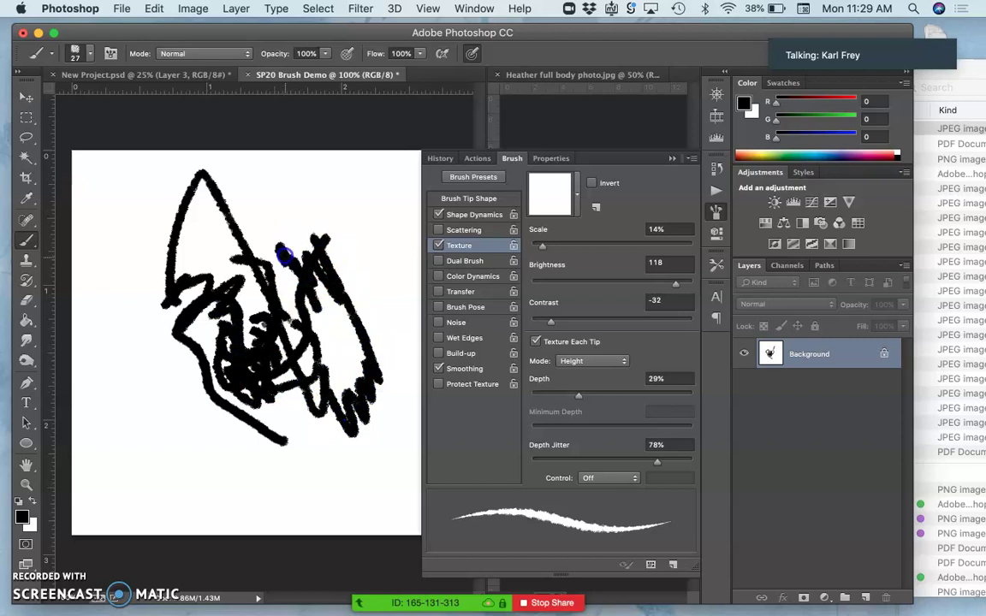
Close the demo document, saving it as SP20 Brush Demo.psd on the Desktop.
{"action": "left_click", "coordinate": [248, 75]}
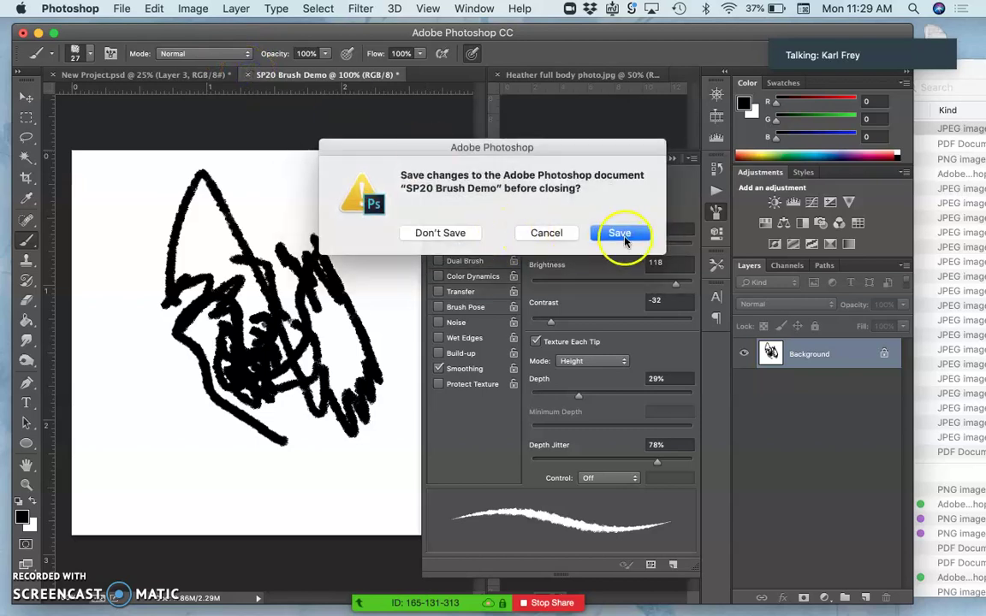
{"action": "left_click", "coordinate": [620, 234]}
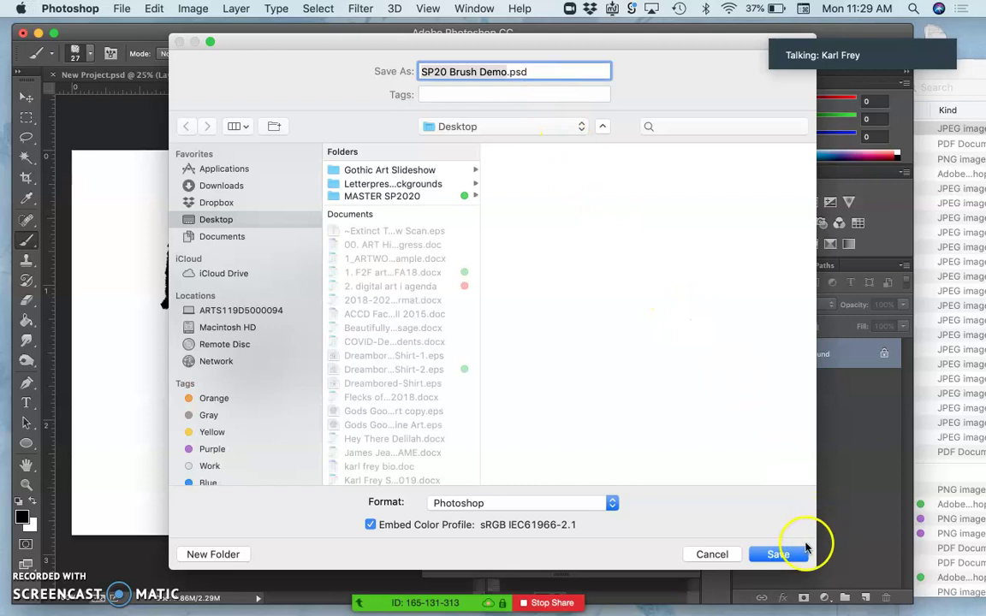
{"action": "left_click", "coordinate": [779, 554]}
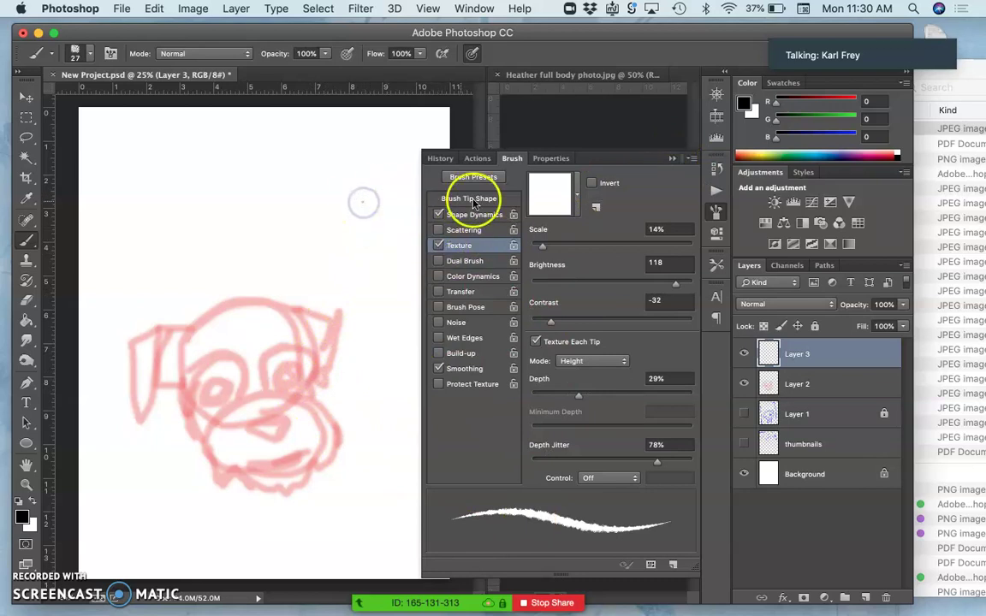
Enlarge the textured brush from 151 px up to 254 px in the Brush Preset picker.
{"action": "left_click", "coordinate": [672, 157]}
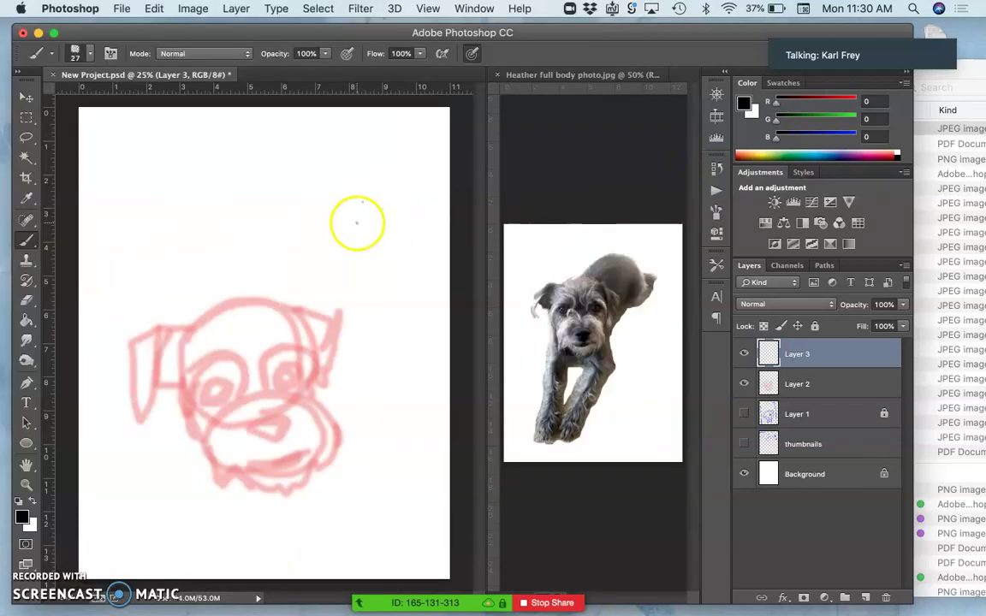
{"action": "left_click", "coordinate": [26, 260]}
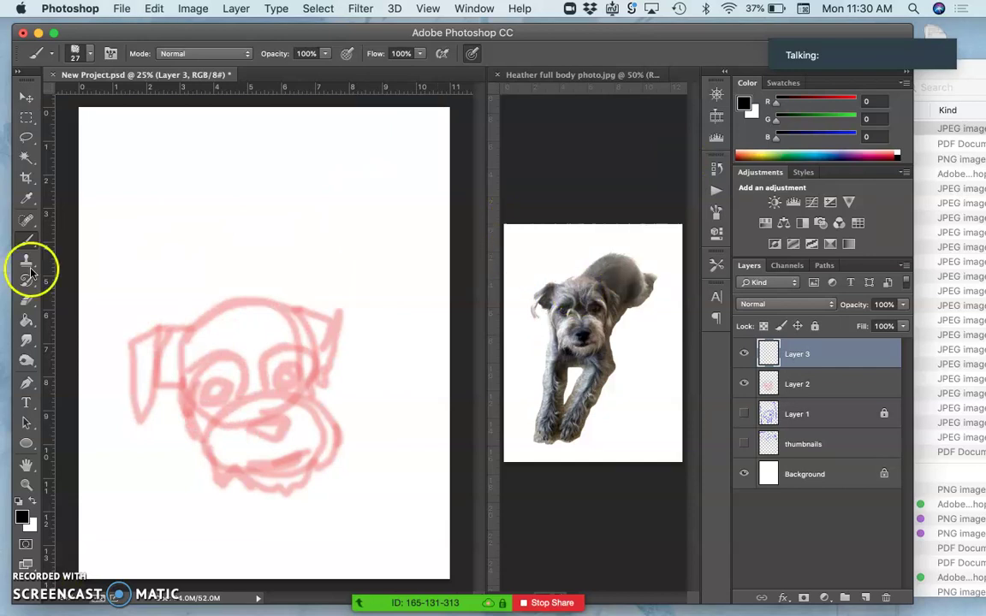
{"action": "left_click", "coordinate": [90, 55]}
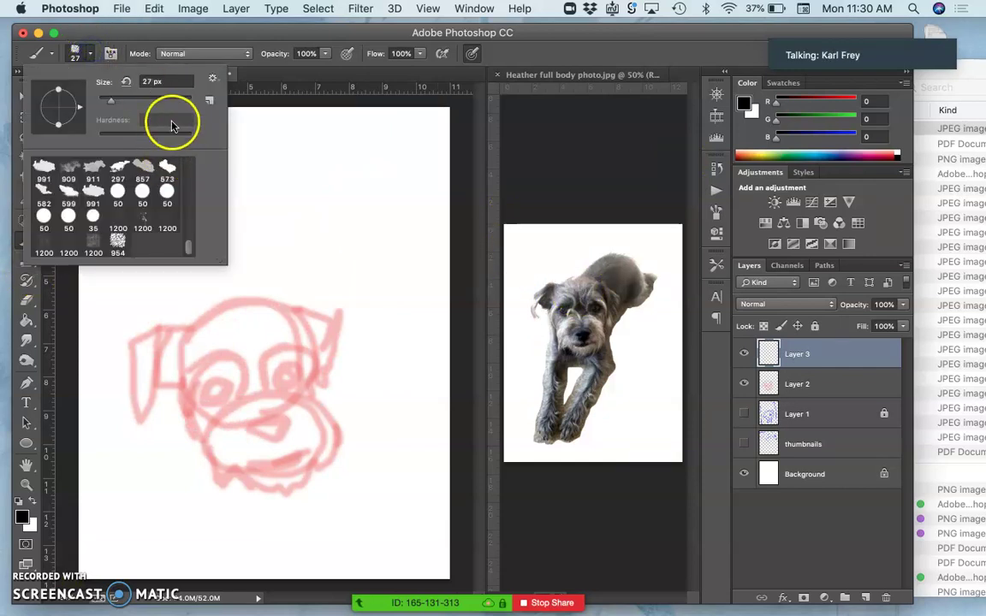
{"action": "left_click", "coordinate": [157, 100]}
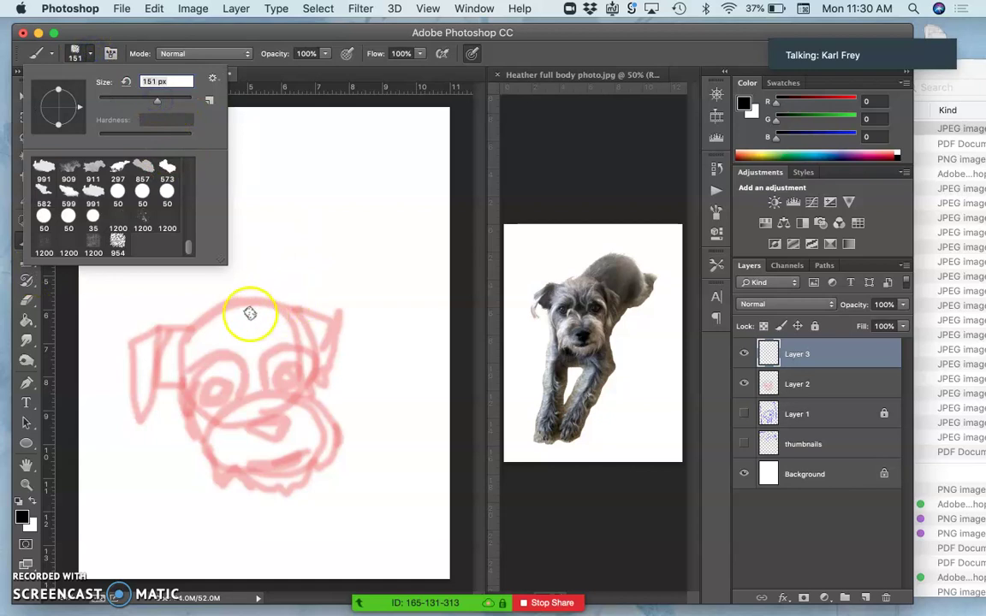
{"action": "left_click", "coordinate": [170, 101]}
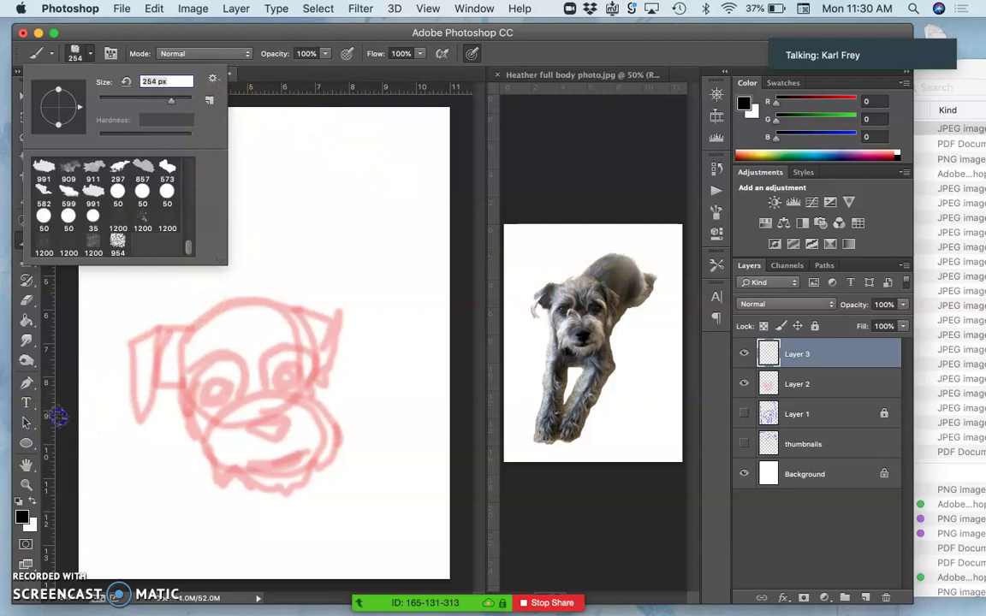
{"action": "left_click", "coordinate": [57, 417]}
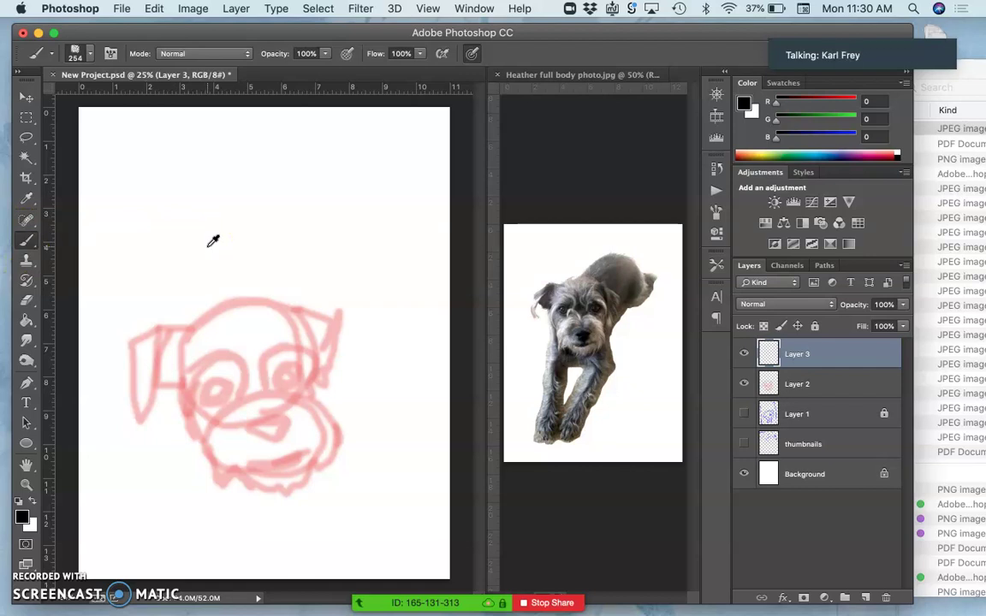
Paint light grey and white patches over the lower muzzle and left of it.
{"action": "left_click", "coordinate": [567, 322], "text": "alt"}
{"action": "left_click_drag", "start_coordinate": [229, 315], "coordinate": [237, 422]}
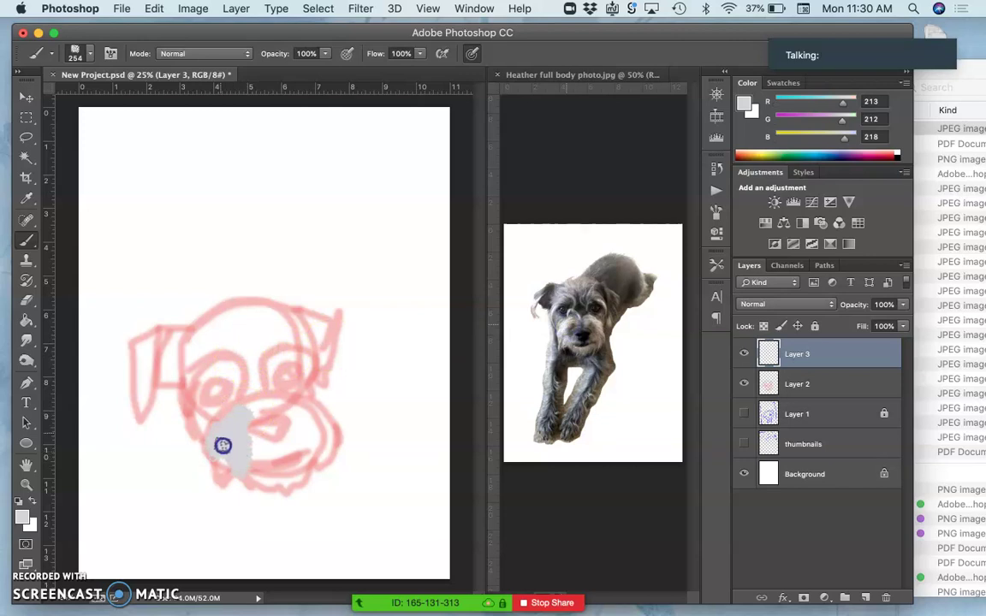
{"action": "left_click_drag", "start_coordinate": [222, 484], "coordinate": [224, 486]}
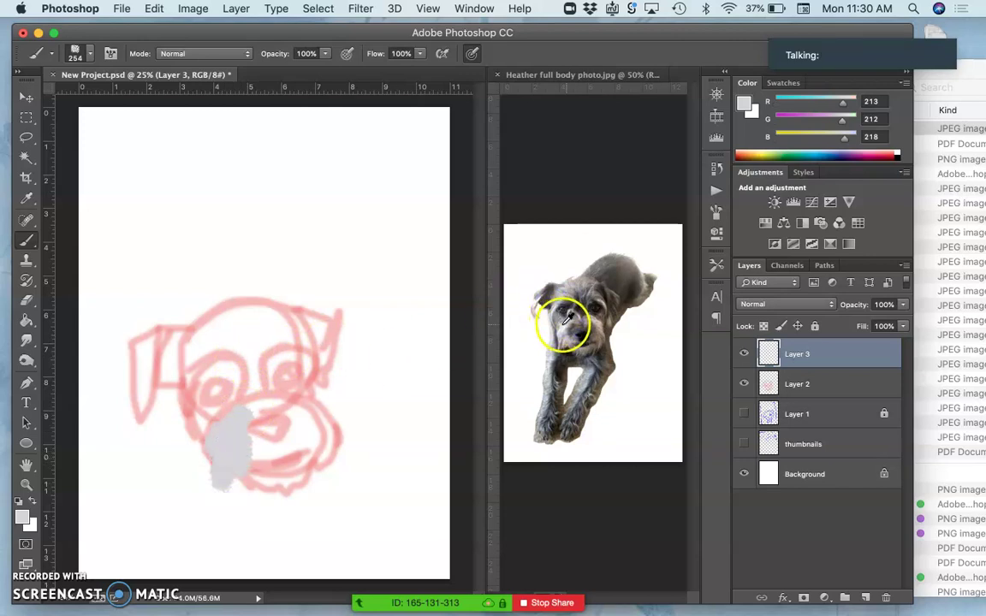
{"action": "left_click", "coordinate": [561, 323], "text": "alt"}
{"action": "left_click", "coordinate": [235, 426]}
{"action": "left_click_drag", "start_coordinate": [235, 425], "coordinate": [230, 432]}
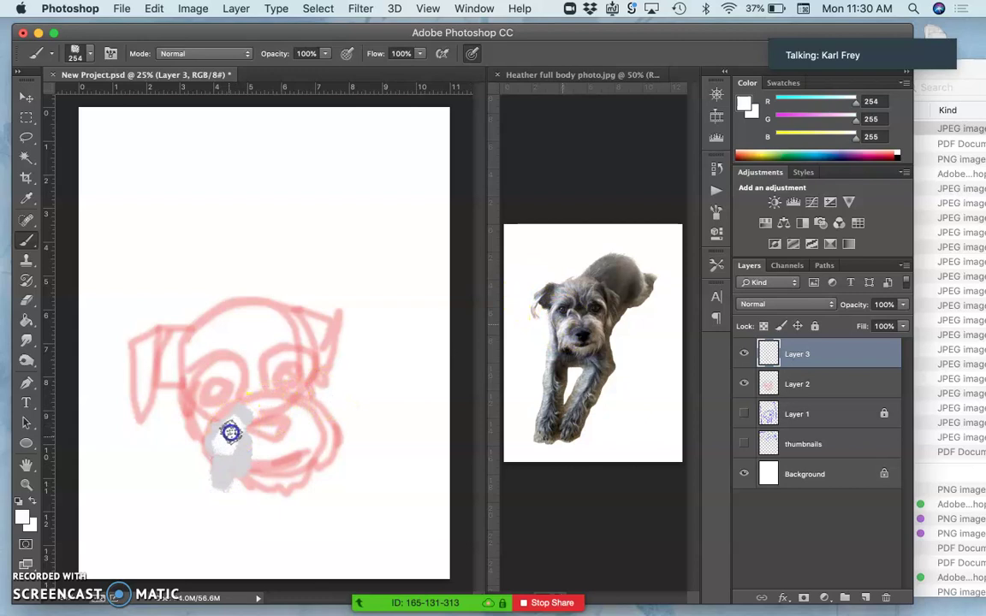
{"action": "left_click", "coordinate": [555, 308], "text": "alt"}
{"action": "mouse_move", "coordinate": [200, 395]}
{"action": "left_mouse_down"}
{"action": "mouse_move", "coordinate": [192, 374]}
{"action": "mouse_move", "coordinate": [191, 414]}
{"action": "left_mouse_up"}
Dab black between the eyes and paint mid and lighter greys across the head's top.
{"action": "left_click", "coordinate": [576, 315], "text": "alt"}
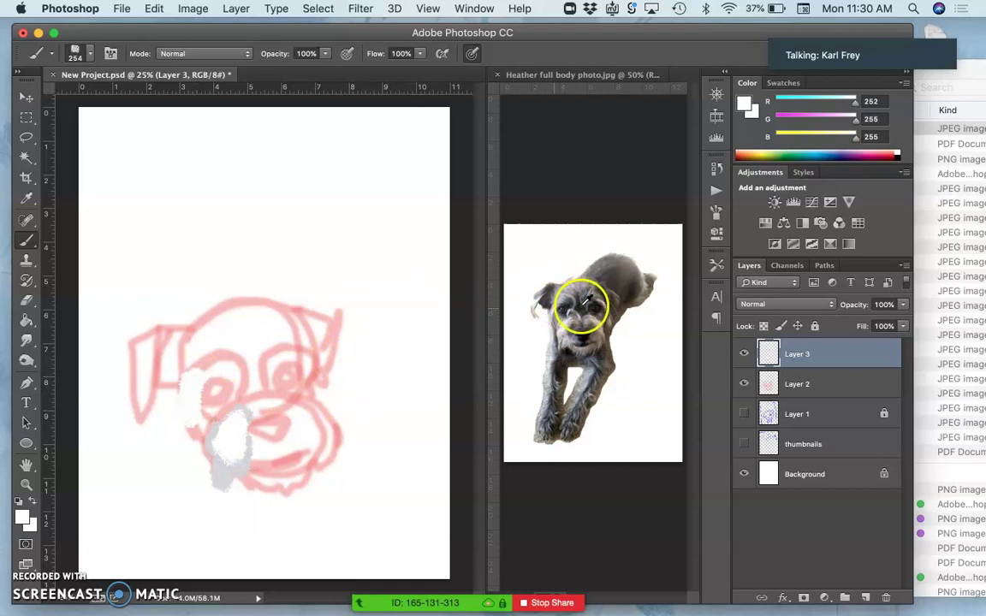
{"action": "left_click", "coordinate": [259, 382]}
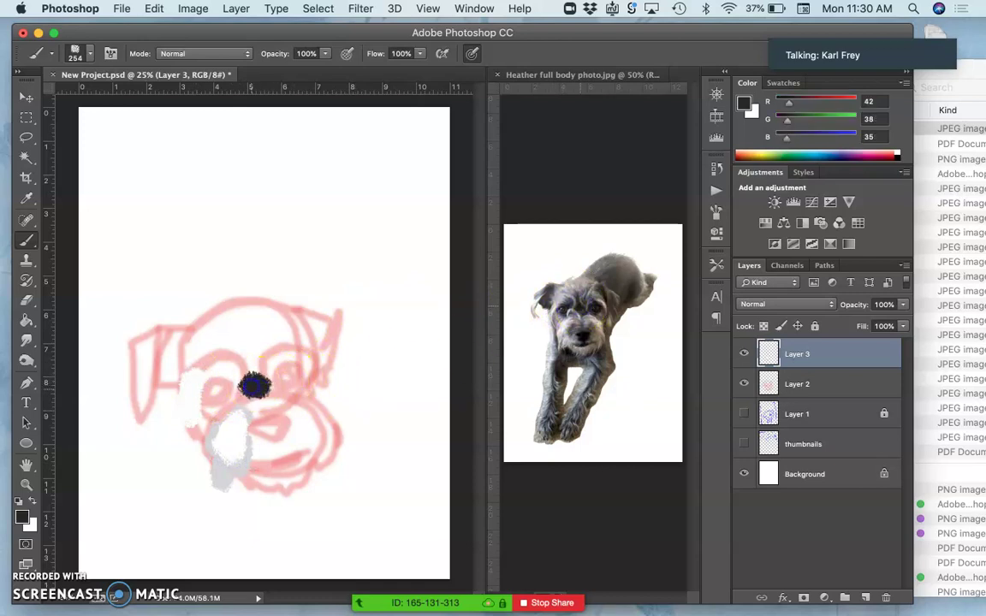
{"action": "left_click", "coordinate": [578, 283], "text": "alt"}
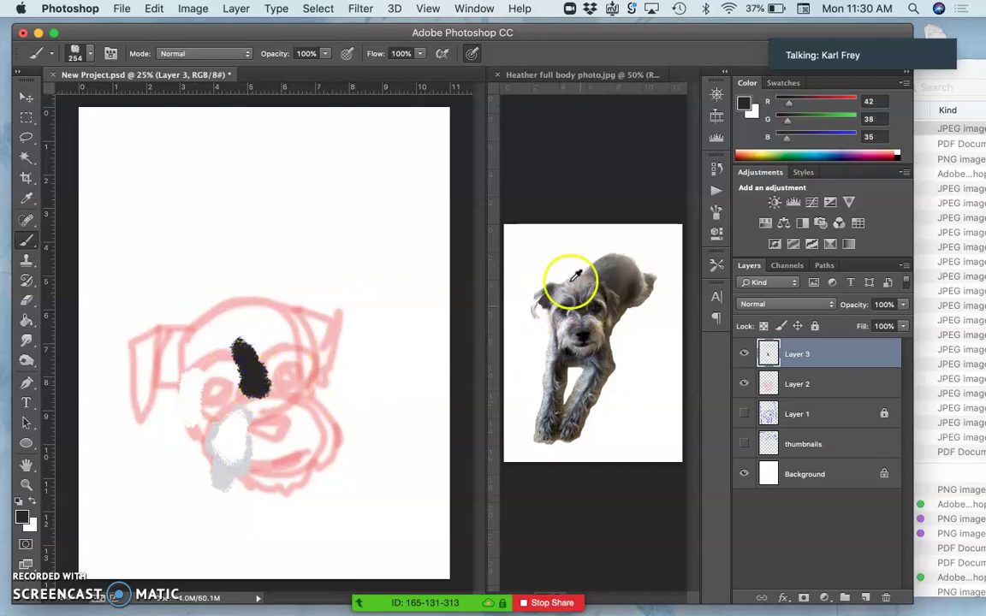
{"action": "left_click", "coordinate": [235, 305]}
{"action": "mouse_move", "coordinate": [235, 306]}
{"action": "left_mouse_down"}
{"action": "mouse_move", "coordinate": [233, 335]}
{"action": "mouse_move", "coordinate": [211, 345]}
{"action": "left_mouse_up"}
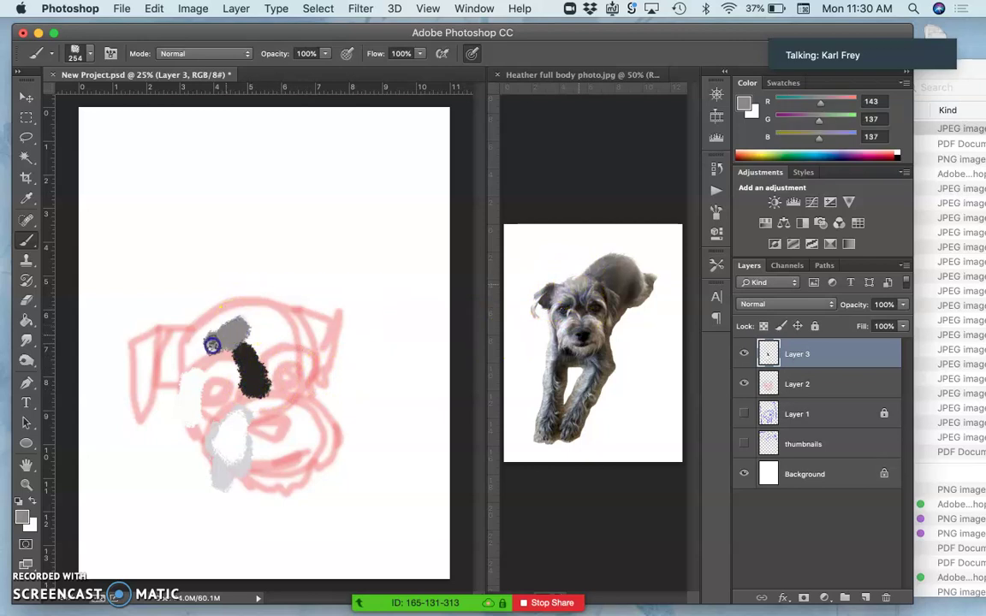
{"action": "mouse_move", "coordinate": [231, 304]}
{"action": "left_mouse_down"}
{"action": "mouse_move", "coordinate": [261, 319]}
{"action": "mouse_move", "coordinate": [256, 328]}
{"action": "mouse_move", "coordinate": [244, 307]}
{"action": "mouse_move", "coordinate": [295, 335]}
{"action": "mouse_move", "coordinate": [261, 347]}
{"action": "mouse_move", "coordinate": [297, 322]}
{"action": "mouse_move", "coordinate": [305, 333]}
{"action": "mouse_move", "coordinate": [278, 311]}
{"action": "left_mouse_up"}
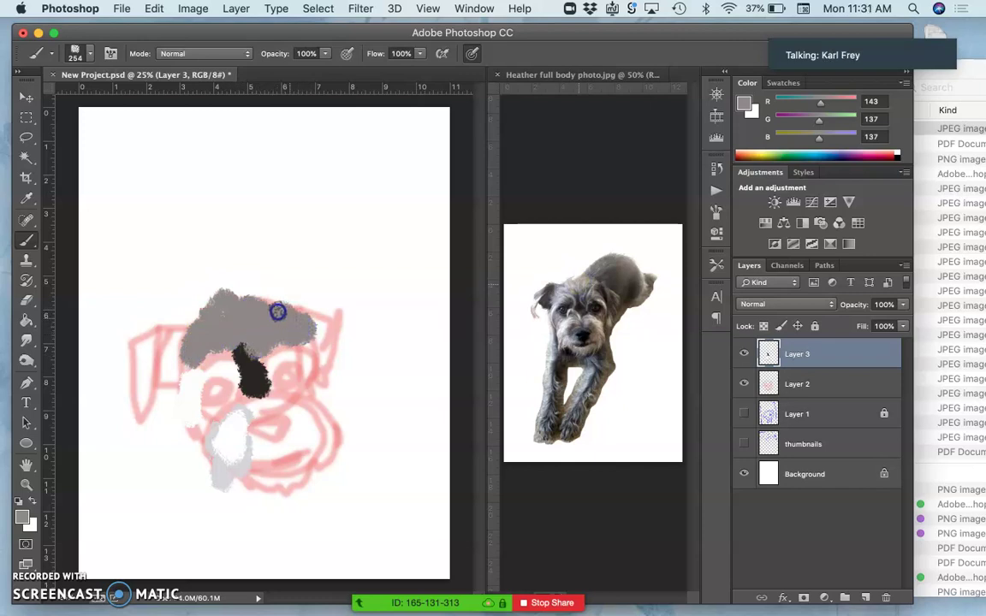
{"action": "left_click", "coordinate": [577, 282], "text": "alt"}
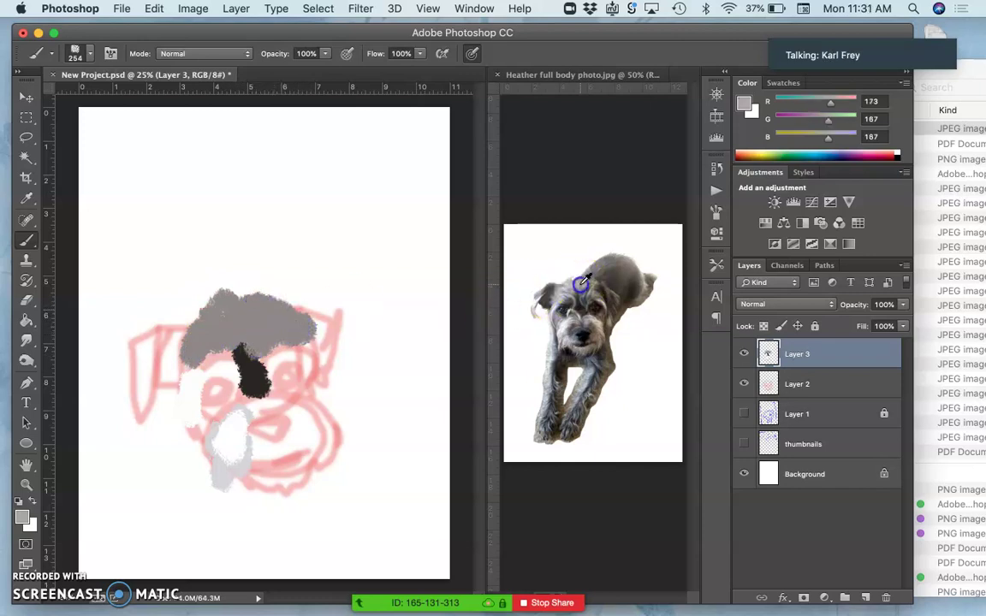
{"action": "left_click", "coordinate": [306, 310]}
{"action": "mouse_move", "coordinate": [306, 309]}
{"action": "left_mouse_down"}
{"action": "mouse_move", "coordinate": [258, 319]}
{"action": "mouse_move", "coordinate": [236, 336]}
{"action": "mouse_move", "coordinate": [214, 334]}
{"action": "left_mouse_up"}
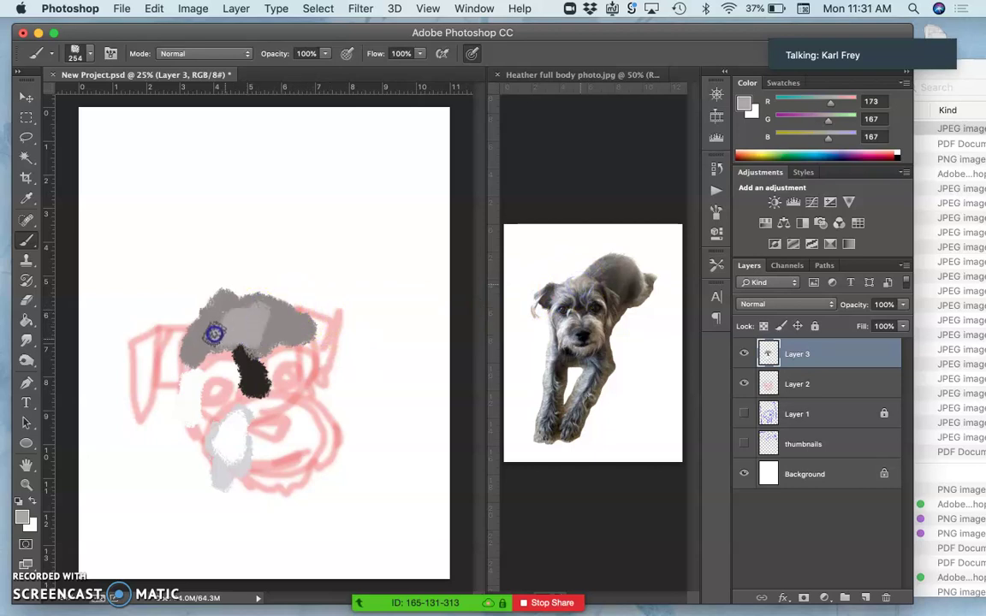
Paint the dark right ear, then white and beige patches on the head's left side.
{"action": "left_click", "coordinate": [586, 287], "text": "alt"}
{"action": "left_click", "coordinate": [254, 333]}
{"action": "left_click_drag", "start_coordinate": [254, 332], "coordinate": [300, 323]}
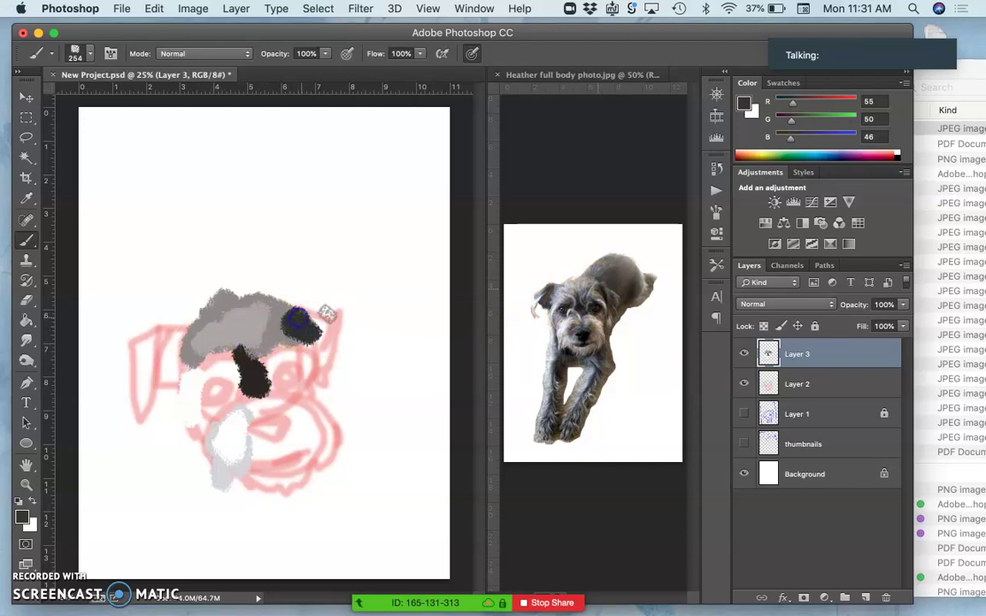
{"action": "left_click", "coordinate": [533, 297], "text": "alt"}
{"action": "left_click", "coordinate": [166, 408]}
{"action": "mouse_move", "coordinate": [166, 407]}
{"action": "left_mouse_down"}
{"action": "mouse_move", "coordinate": [143, 377]}
{"action": "mouse_move", "coordinate": [145, 415]}
{"action": "mouse_move", "coordinate": [142, 390]}
{"action": "mouse_move", "coordinate": [159, 418]}
{"action": "left_mouse_up"}
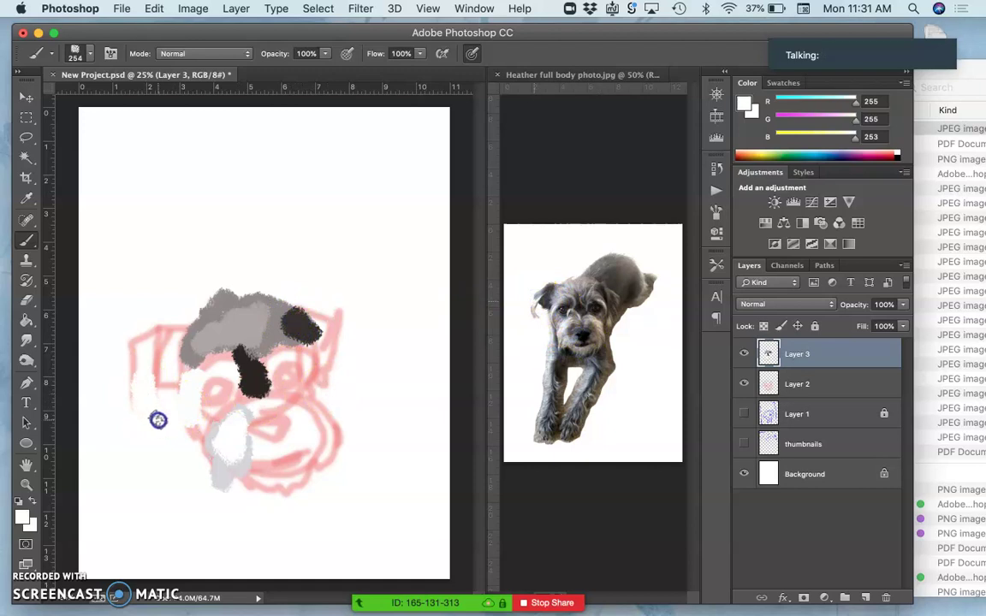
{"action": "left_click", "coordinate": [535, 312], "text": "alt"}
{"action": "left_click_drag", "start_coordinate": [143, 413], "coordinate": [141, 398]}
Add a bluish grey left ear, beige right cheek, and grey around the muzzle and under the nose.
{"action": "left_click", "coordinate": [537, 296], "text": "alt"}
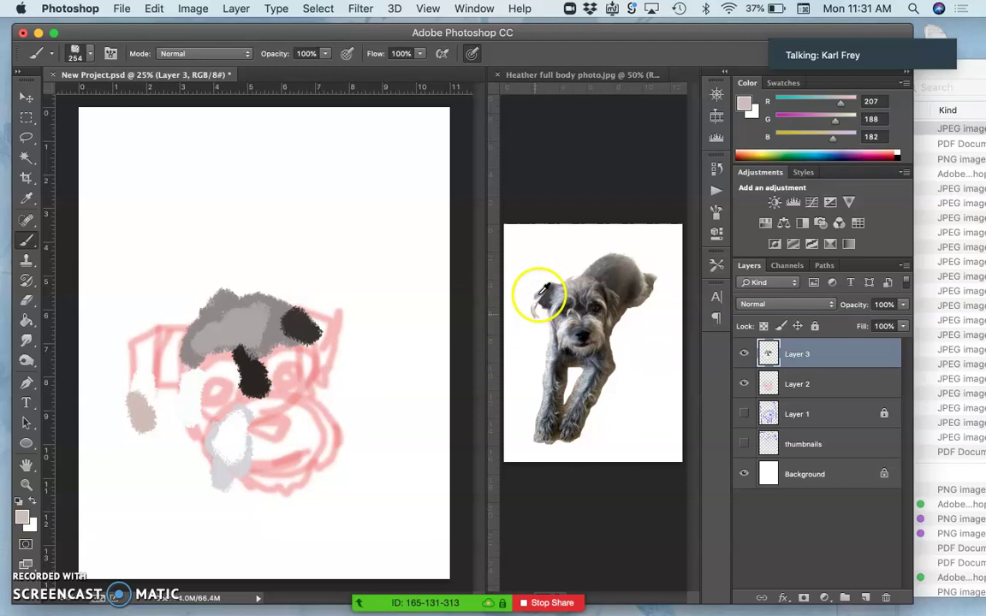
{"action": "mouse_move", "coordinate": [231, 346]}
{"action": "left_mouse_down"}
{"action": "mouse_move", "coordinate": [140, 351]}
{"action": "mouse_move", "coordinate": [166, 337]}
{"action": "mouse_move", "coordinate": [154, 350]}
{"action": "left_mouse_up"}
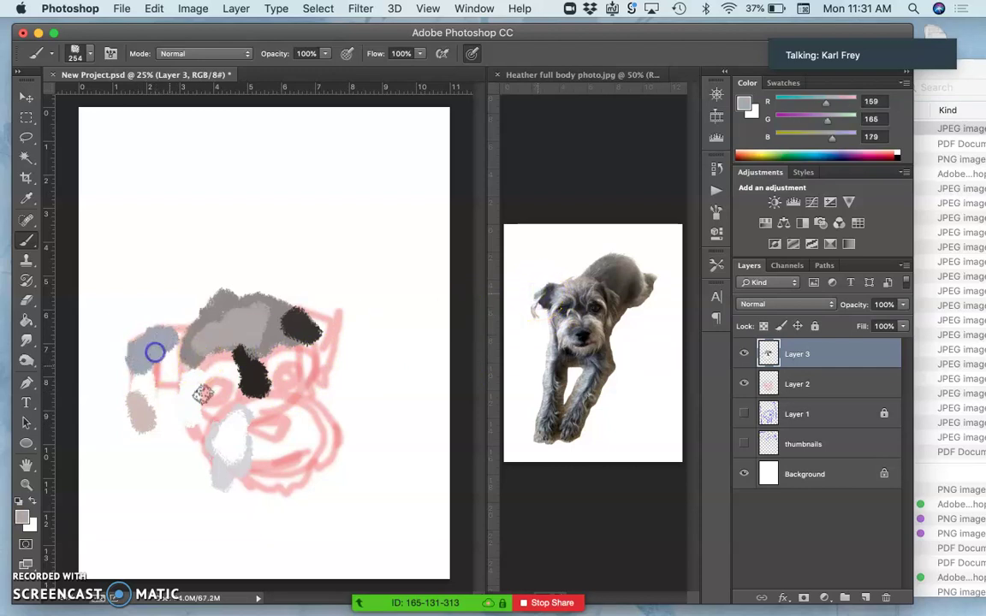
{"action": "left_click", "coordinate": [601, 322], "text": "alt"}
{"action": "mouse_move", "coordinate": [291, 401]}
{"action": "left_mouse_down"}
{"action": "mouse_move", "coordinate": [325, 427]}
{"action": "mouse_move", "coordinate": [315, 426]}
{"action": "left_mouse_up"}
{"action": "left_click", "coordinate": [590, 345], "text": "alt"}
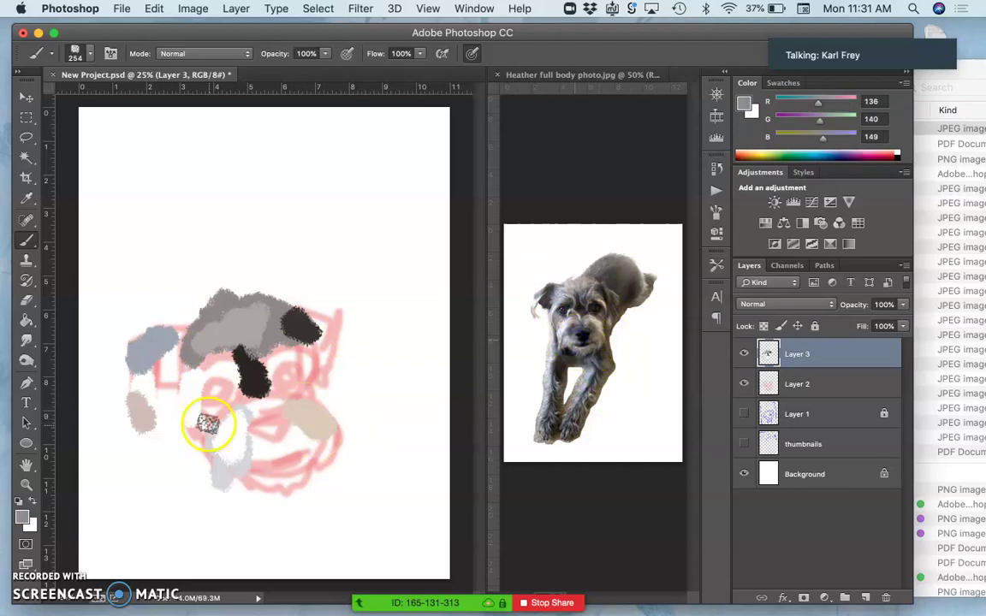
{"action": "left_click_drag", "start_coordinate": [209, 419], "coordinate": [249, 415]}
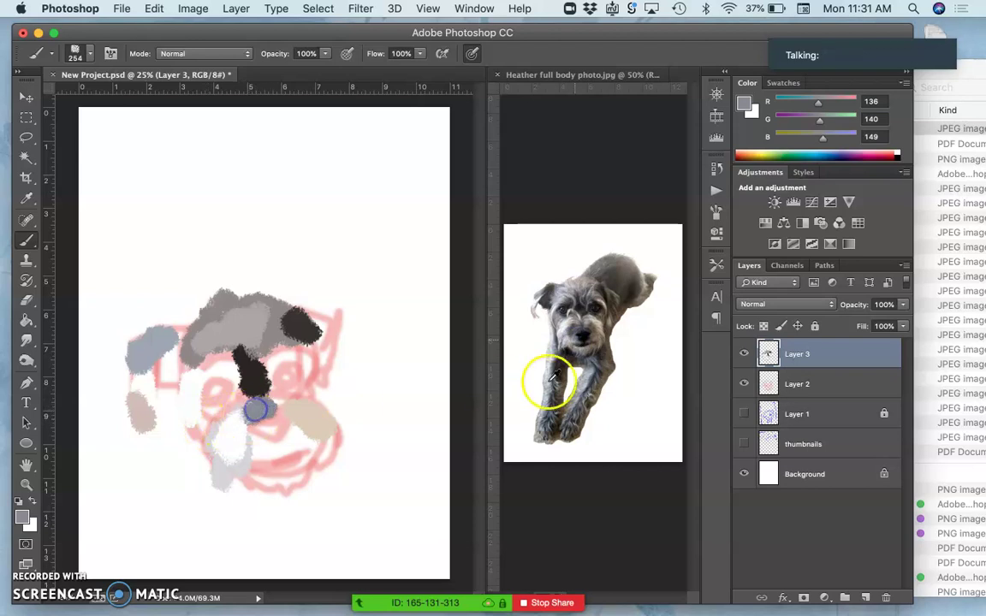
{"action": "left_click", "coordinate": [572, 316], "text": "alt"}
{"action": "left_click_drag", "start_coordinate": [237, 425], "coordinate": [250, 410]}
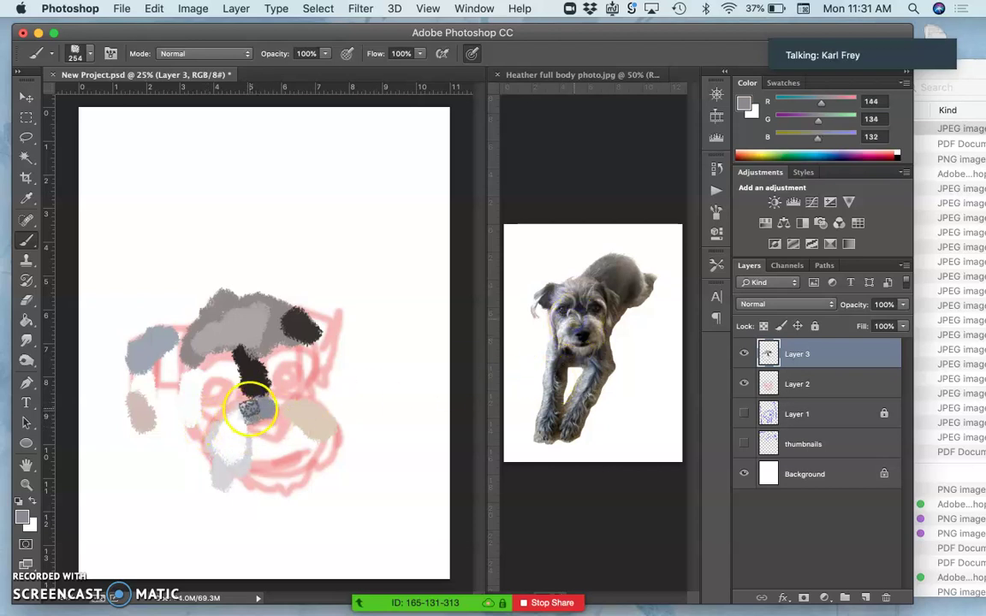
Paint the black nose on the muzzle and grey over its bottom edge.
{"action": "left_click", "coordinate": [250, 407], "text": "alt"}
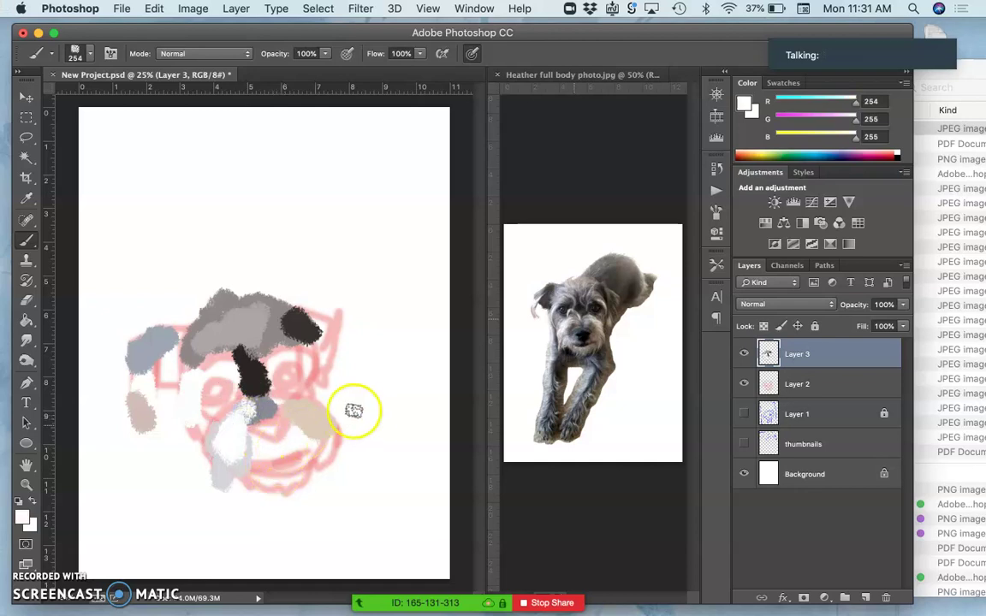
{"action": "left_click", "coordinate": [582, 336], "text": "alt"}
{"action": "left_click_drag", "start_coordinate": [270, 433], "coordinate": [269, 428]}
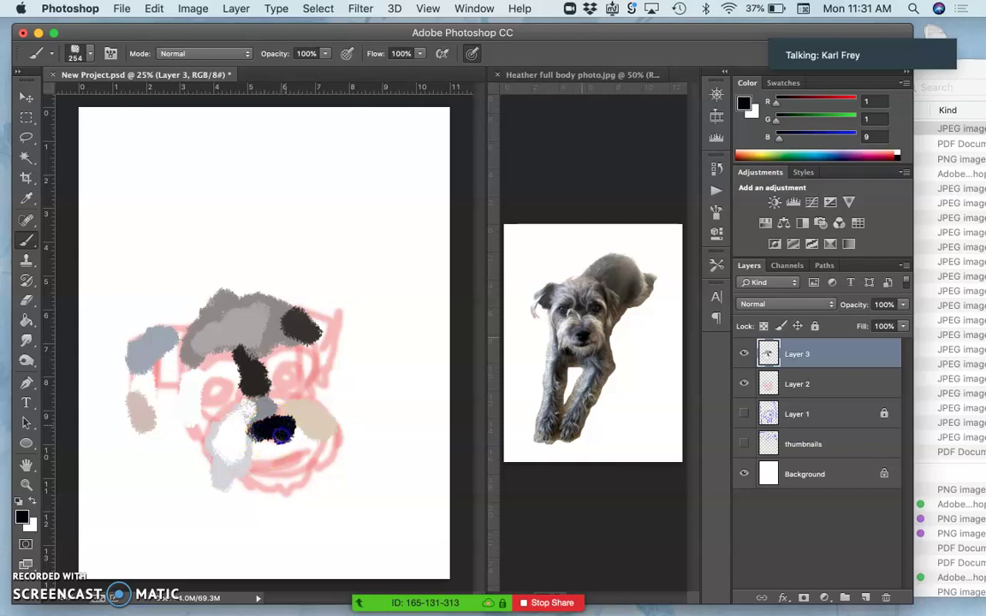
{"action": "left_click", "coordinate": [567, 352], "text": "alt"}
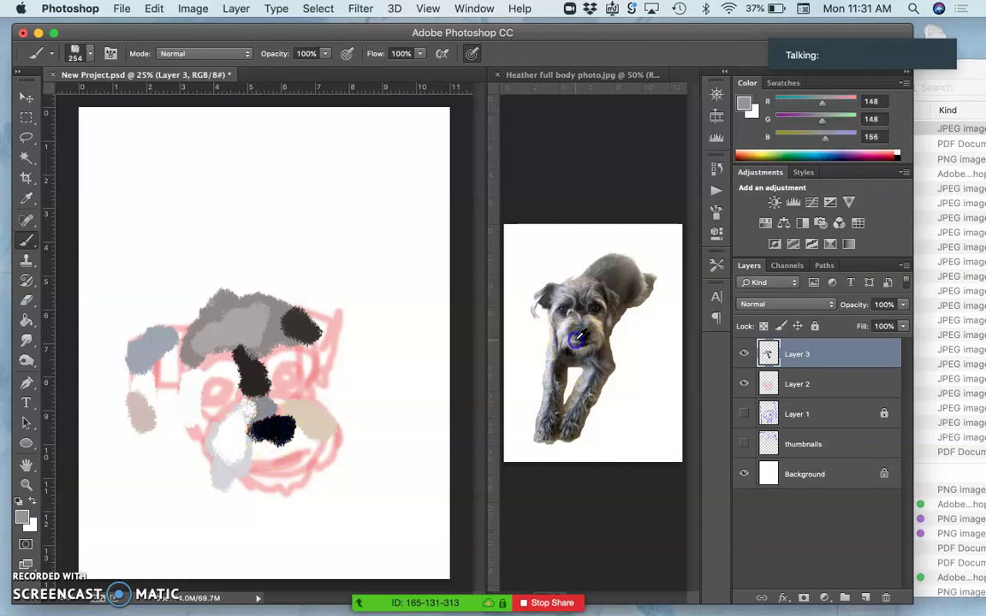
{"action": "left_click", "coordinate": [269, 443]}
{"action": "mouse_move", "coordinate": [269, 441]}
{"action": "left_mouse_down"}
{"action": "mouse_move", "coordinate": [257, 443]}
{"action": "mouse_move", "coordinate": [319, 433]}
{"action": "mouse_move", "coordinate": [299, 436]}
{"action": "mouse_move", "coordinate": [293, 411]}
{"action": "left_mouse_up"}
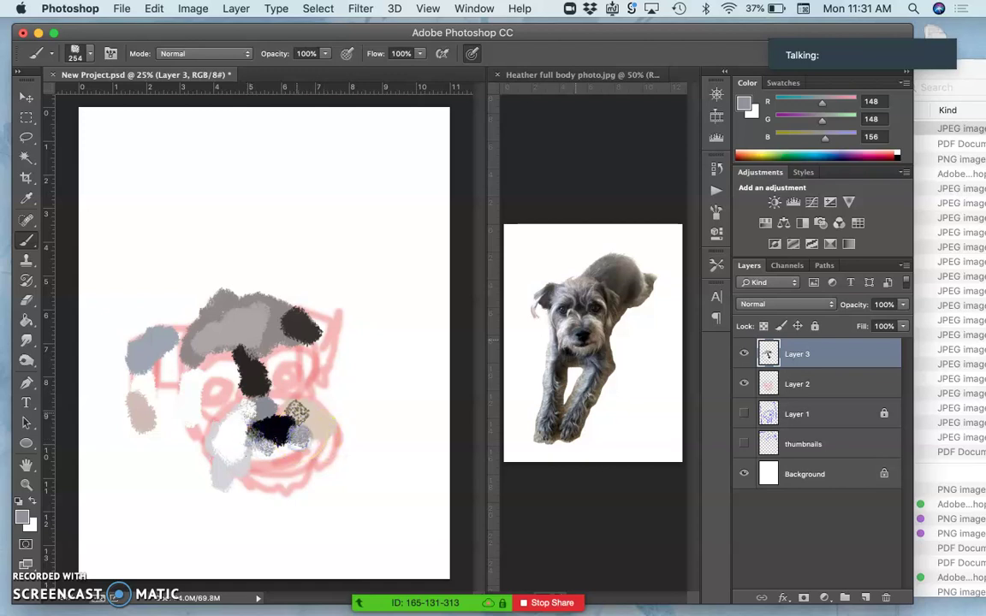
{"action": "left_click", "coordinate": [588, 341], "text": "alt"}
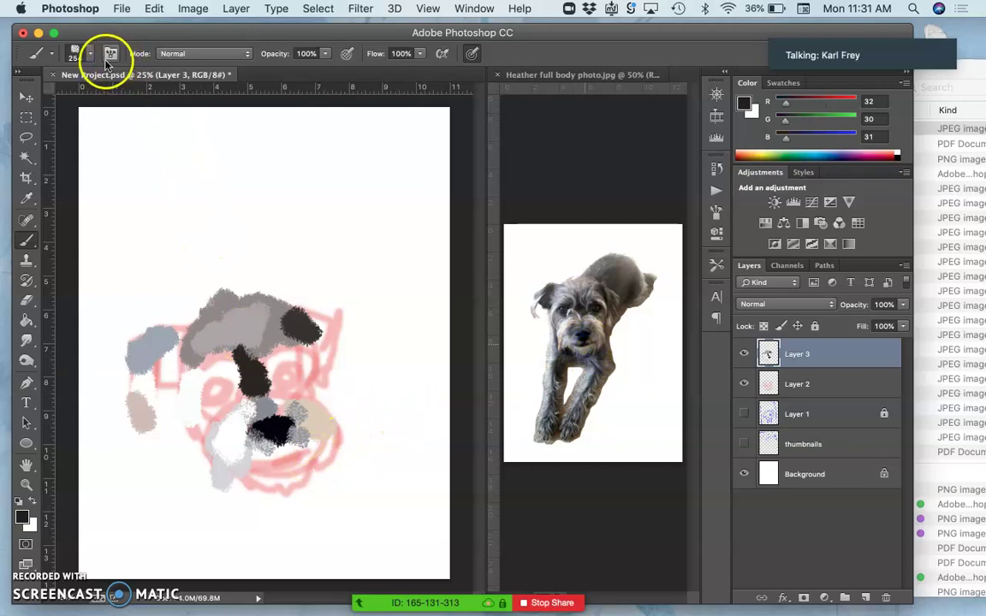
Reduce the brush size to 151 px.
{"action": "left_click", "coordinate": [84, 53]}
{"action": "left_click", "coordinate": [157, 98]}
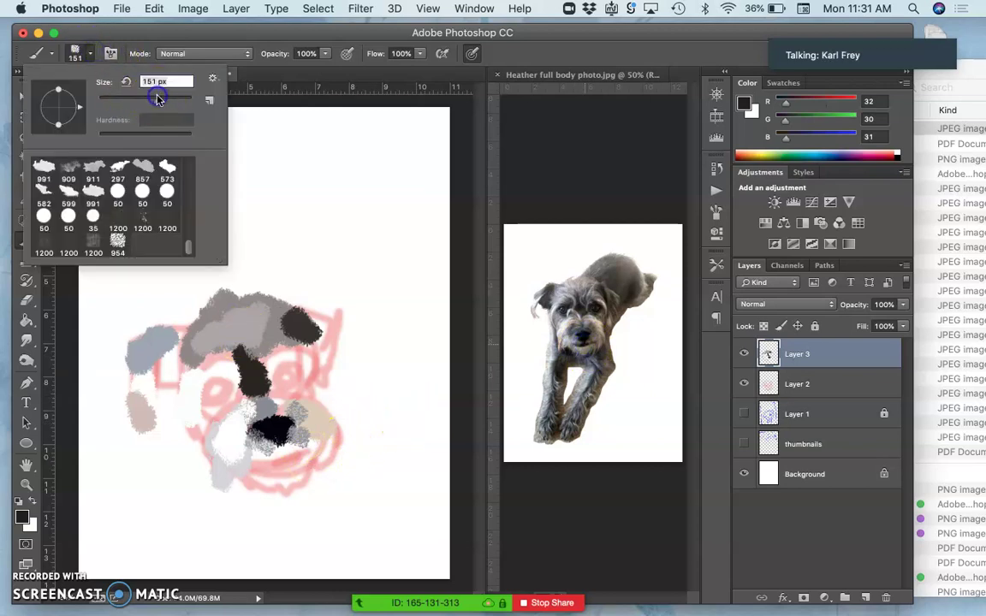
{"action": "left_click", "coordinate": [304, 454]}
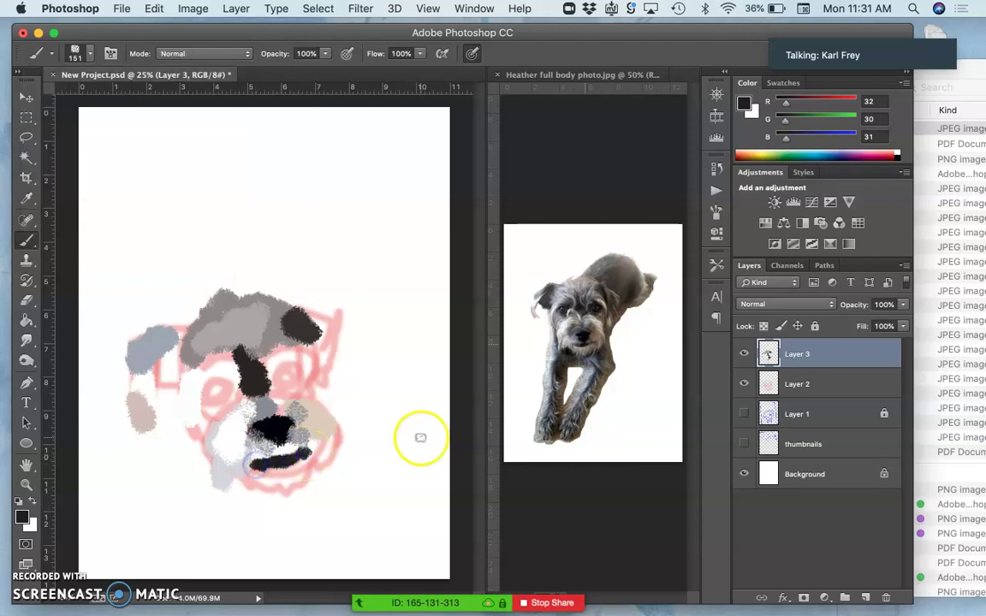
Paint the dark mouth line, eyes and muzzle details, then dab a white eye highlight.
{"action": "mouse_move", "coordinate": [234, 338]}
{"action": "left_mouse_down"}
{"action": "mouse_move", "coordinate": [242, 341]}
{"action": "mouse_move", "coordinate": [206, 387]}
{"action": "left_mouse_up"}
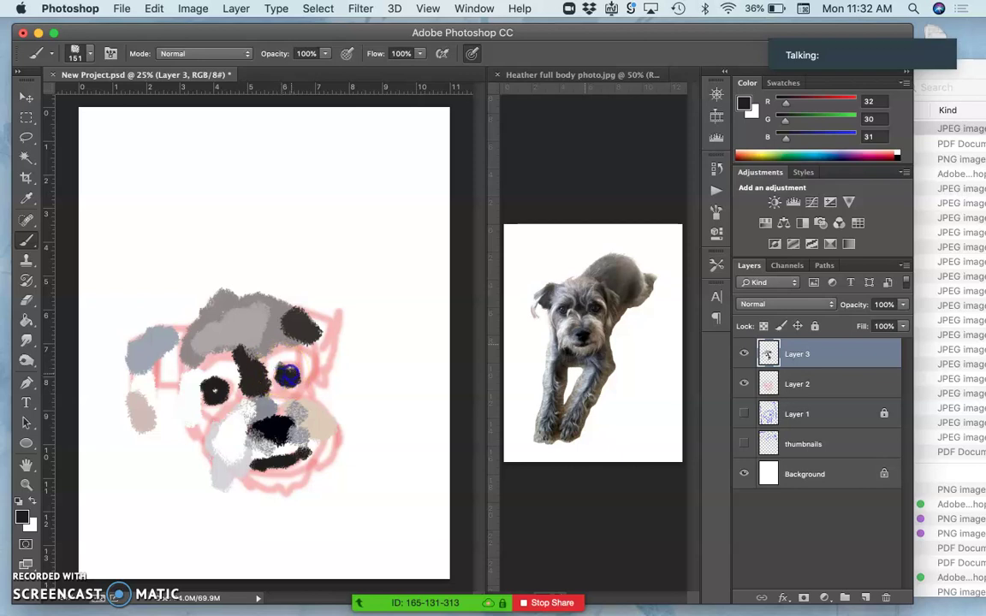
{"action": "left_click_drag", "start_coordinate": [288, 373], "coordinate": [281, 446]}
{"action": "key", "text": "x"}
{"action": "left_click", "coordinate": [288, 375]}
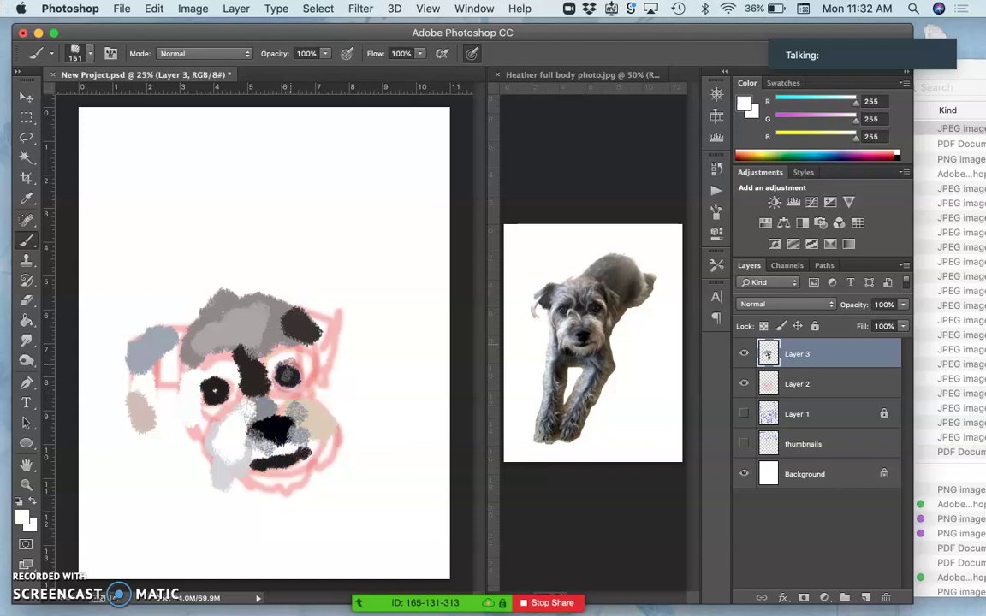